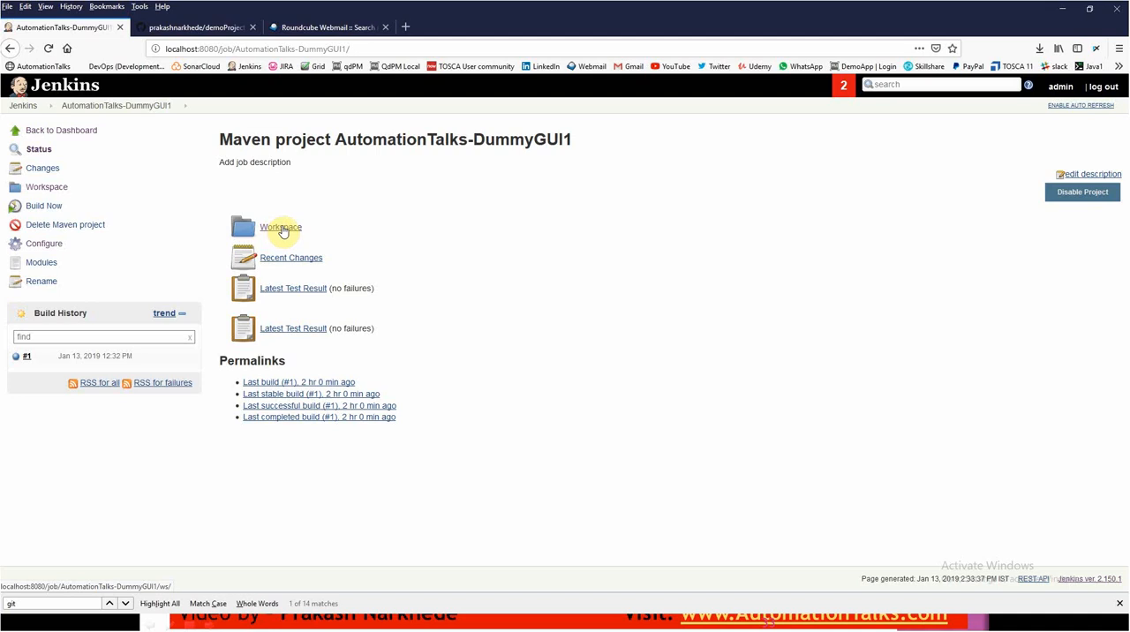
# - Open the test-output folder in the project workspace and copy its name into the empty Notepad++ document
pyautogui.click(281, 228)
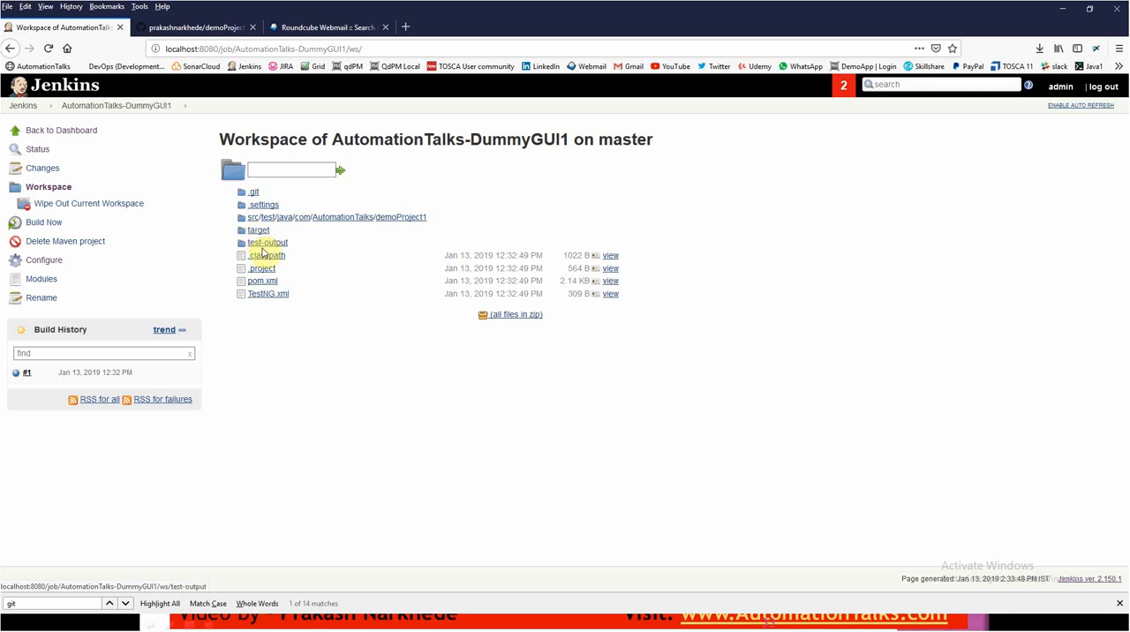
pyautogui.click(267, 244)
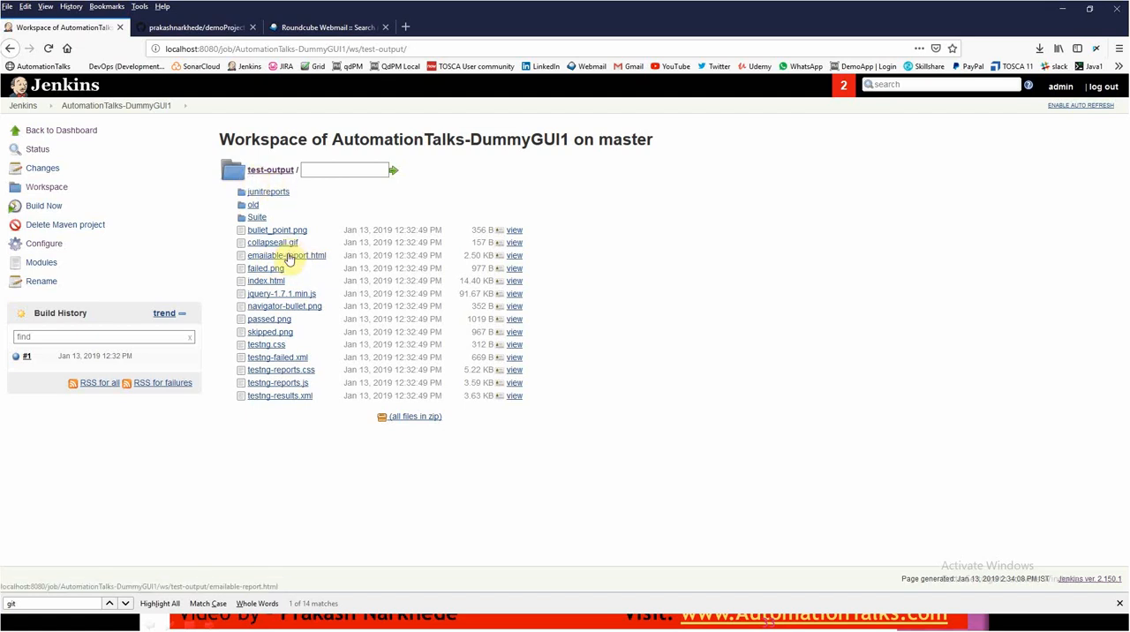
pyautogui.moveTo(243, 174); pyautogui.dragTo(292, 174)
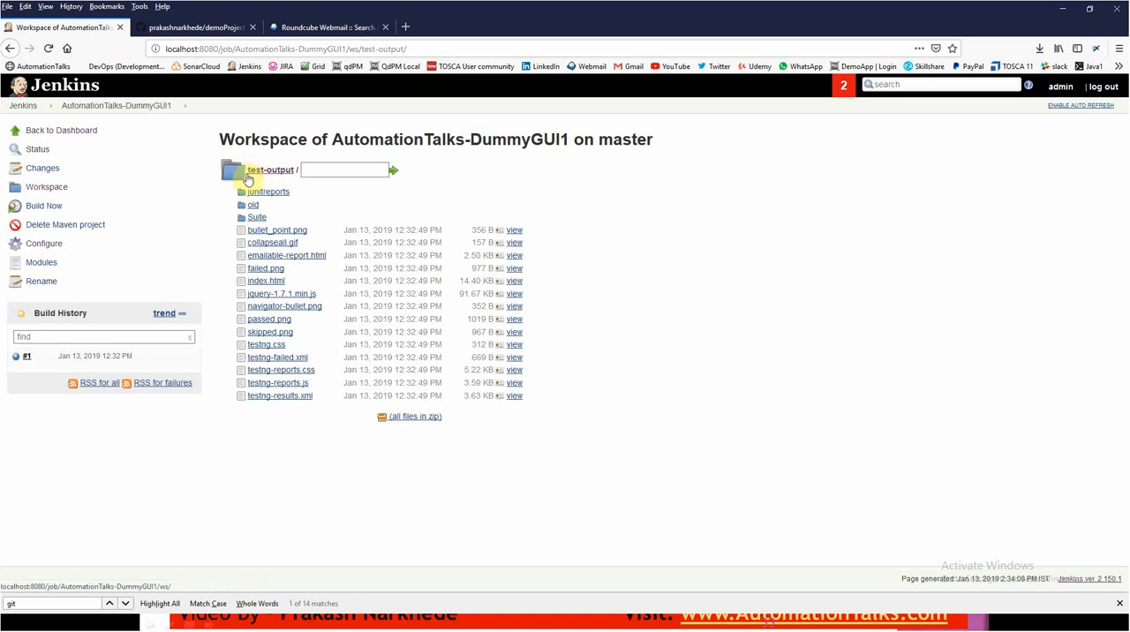
pyautogui.click(303, 172)
pyautogui.moveTo(302, 170); pyautogui.dragTo(252, 171)
pyautogui.hotkey('ctrl', 'c')
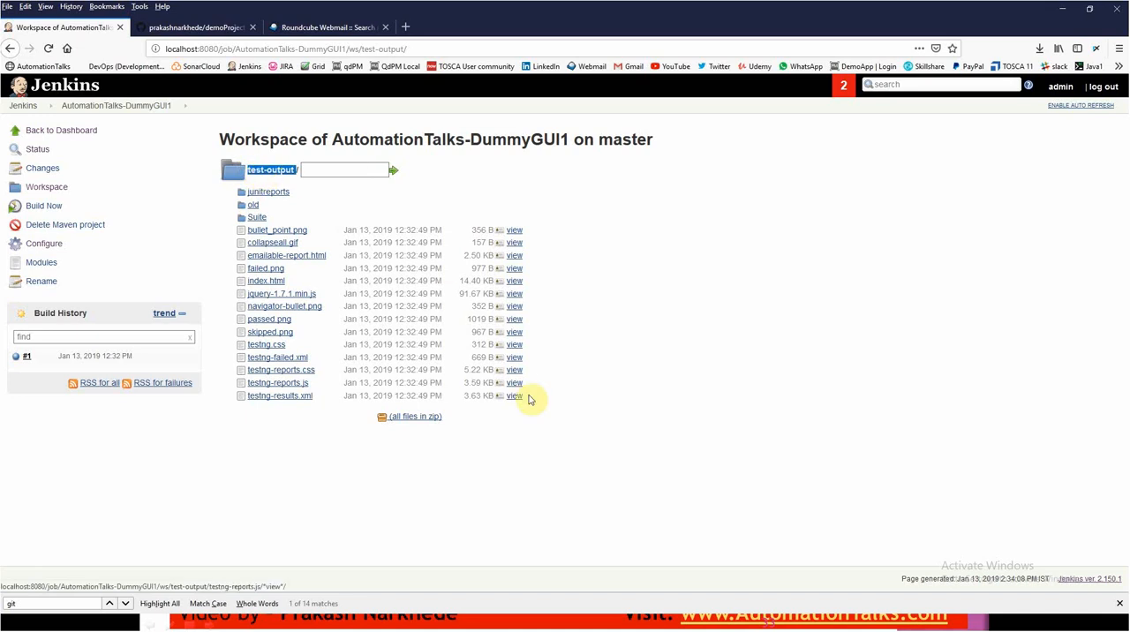
pyautogui.hotkey('alt', 'Tab')
pyautogui.hotkey('alt', 'Tab')
pyautogui.hotkey('alt', 'Tab')
pyautogui.hotkey('alt', 'Tab')
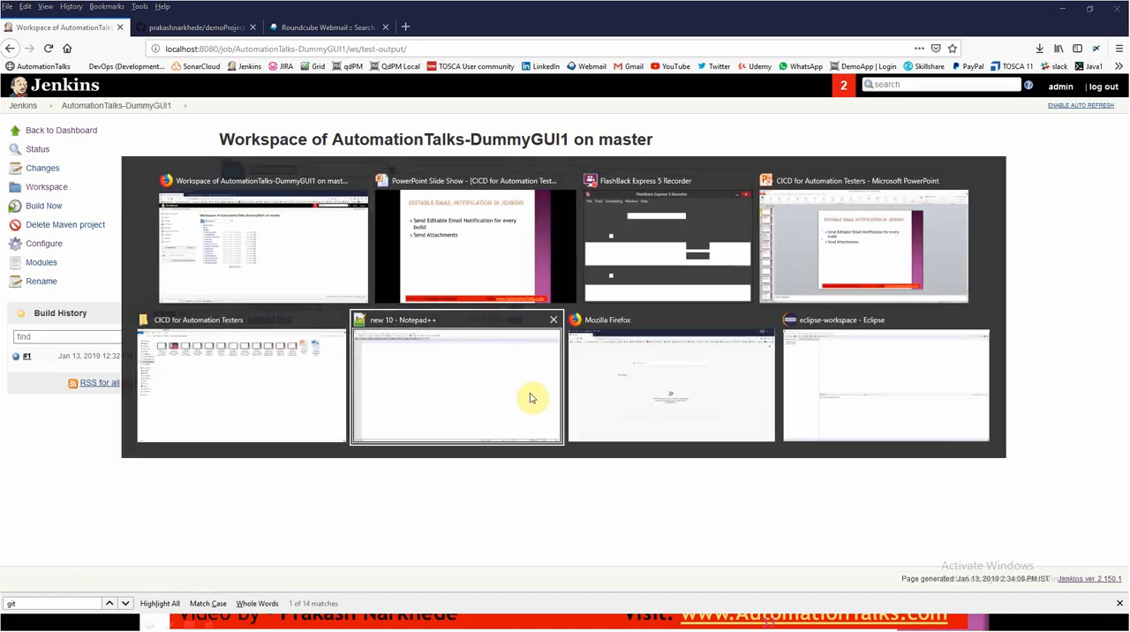
pyautogui.click(530, 398)
pyautogui.hotkey('ctrl', 'v')
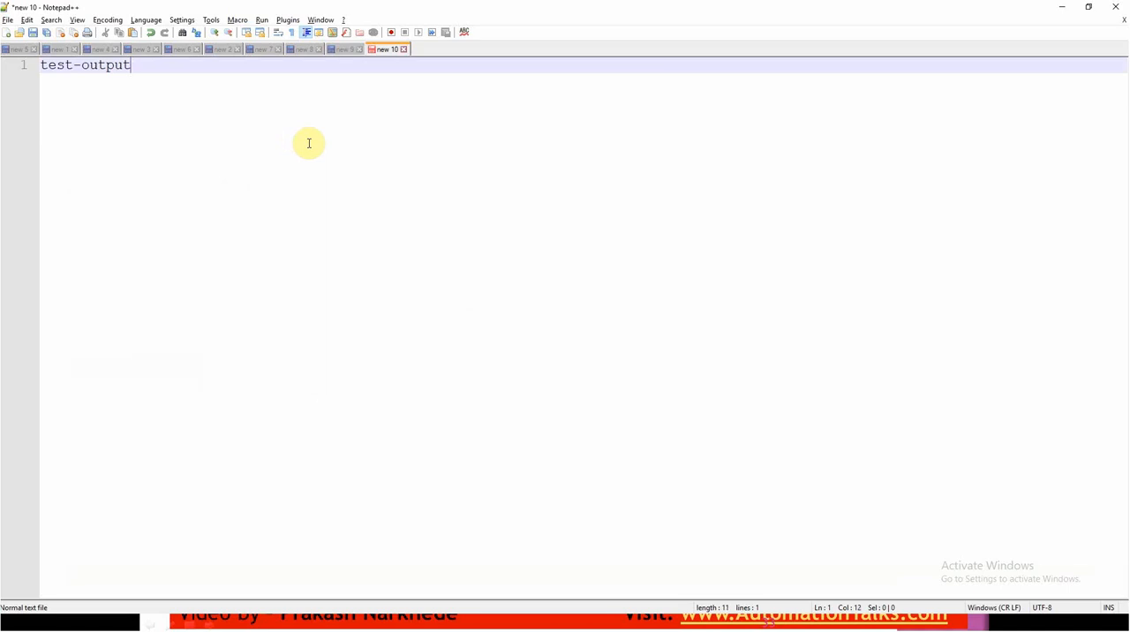
pyautogui.hotkey('alt', 'Tab')
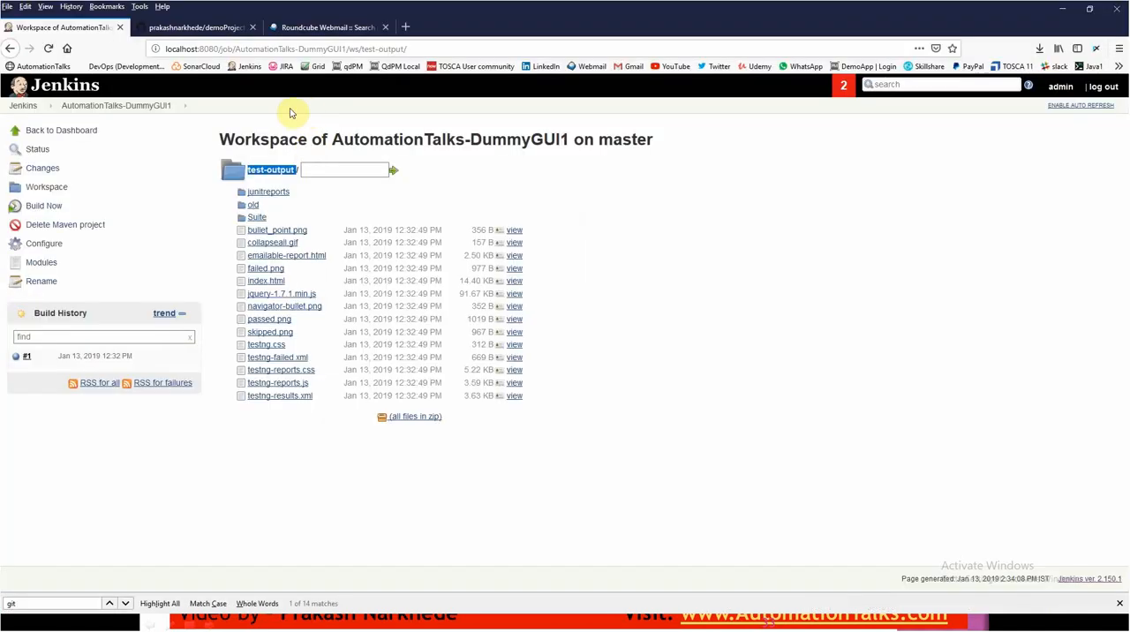
pyautogui.moveTo(325, 257); pyautogui.dragTo(249, 261)
pyautogui.hotkey('alt', 'Tab')
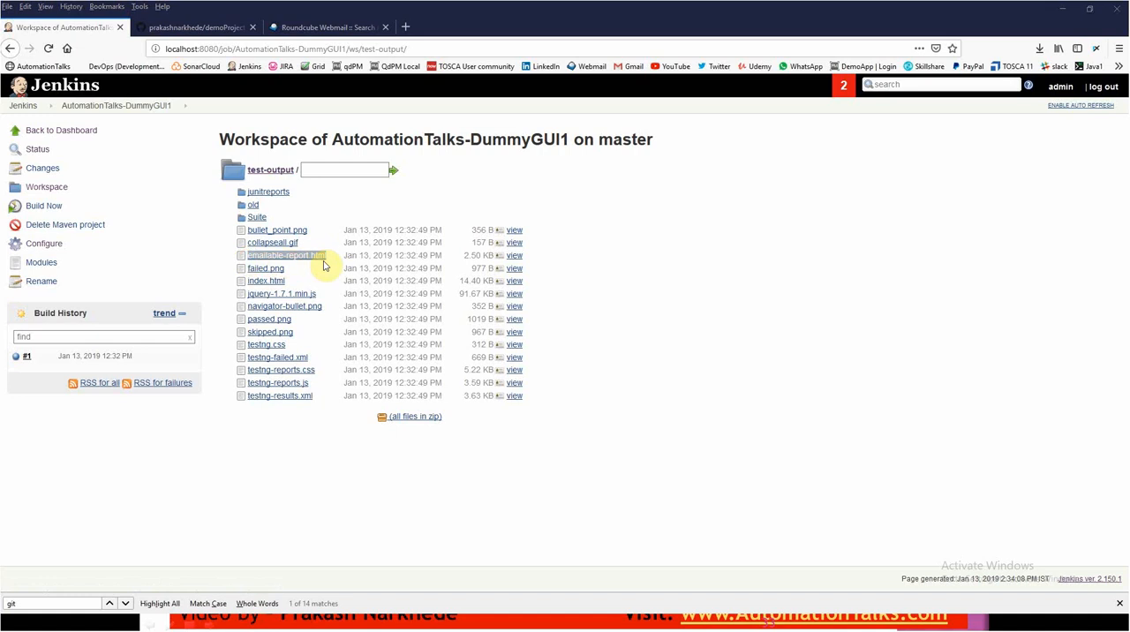
pyautogui.hotkey('ctrl', 'v')
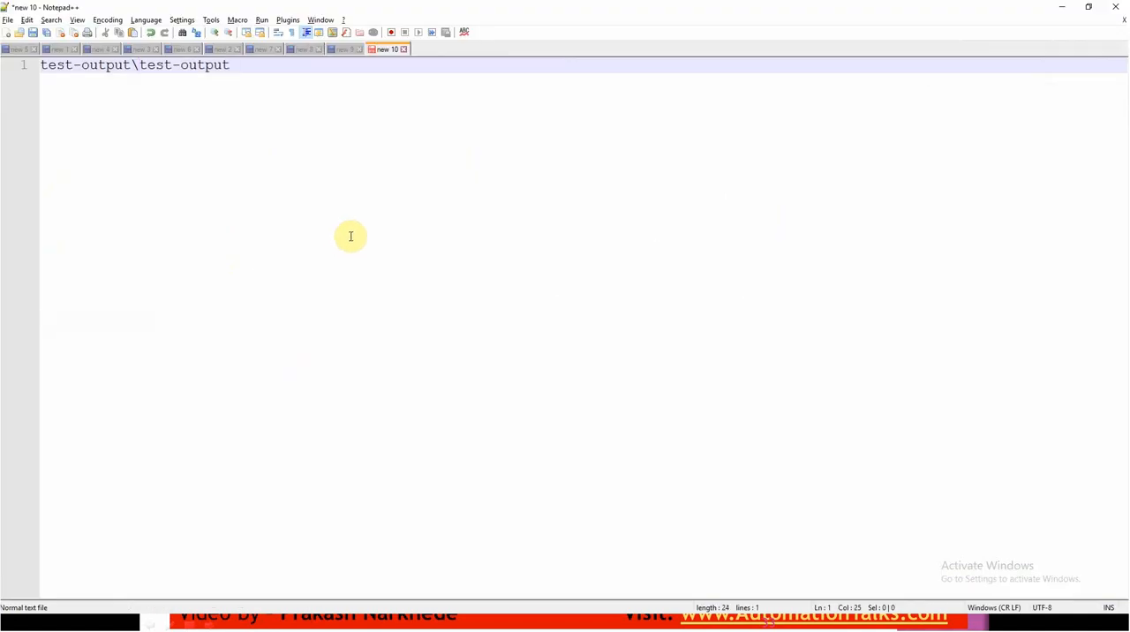
pyautogui.hotkey('alt', 'Tab')
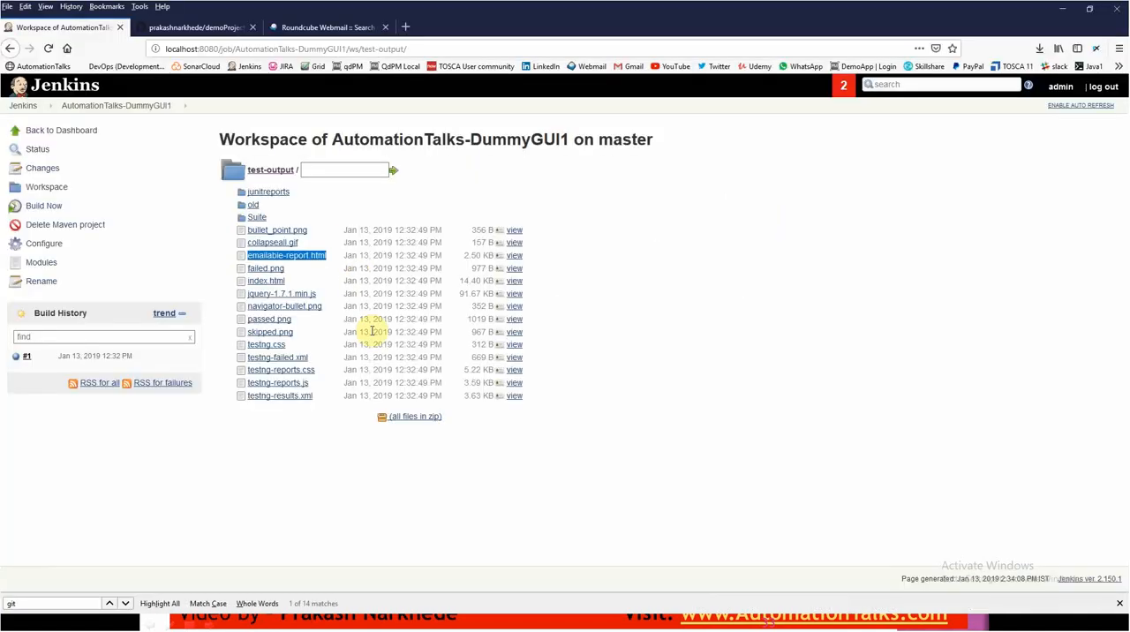
pyautogui.rightClick(319, 257)
pyautogui.click(365, 358)
pyautogui.hotkey('alt', 'Tab')
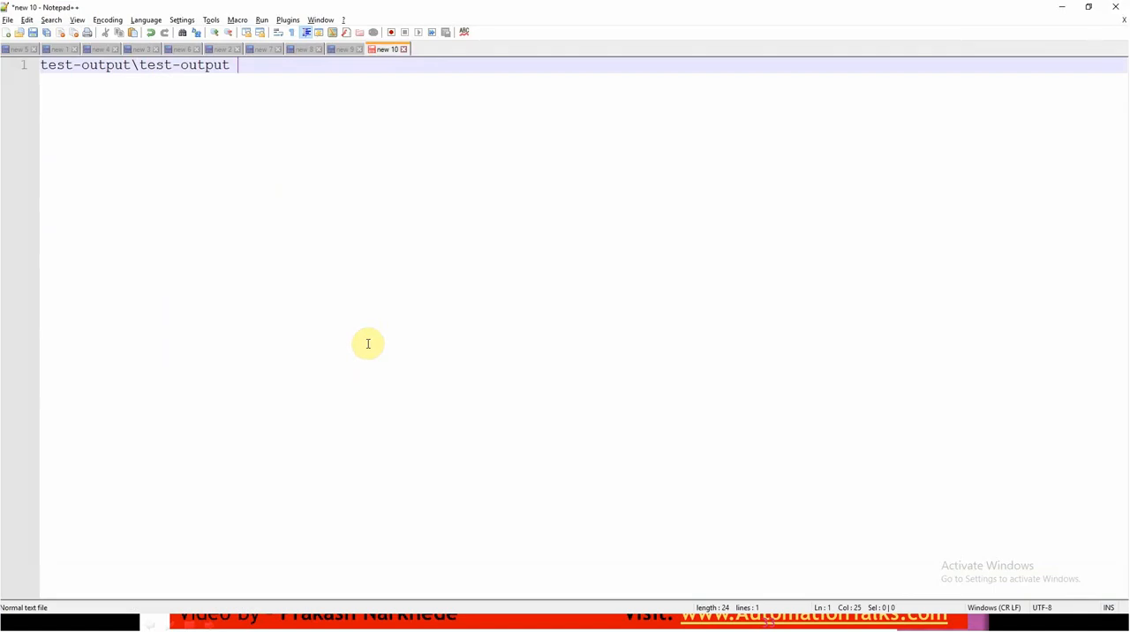
pyautogui.hotkey('ctrl', 'v')
pyautogui.moveTo(338, 66); pyautogui.dragTo(134, 65)
pyautogui.press('Delete')
# - Copy the file name emailable-report.html from the workspace and append it after test-output with a backslash in Notepad++
pyautogui.hotkey('alt', 'Tab')
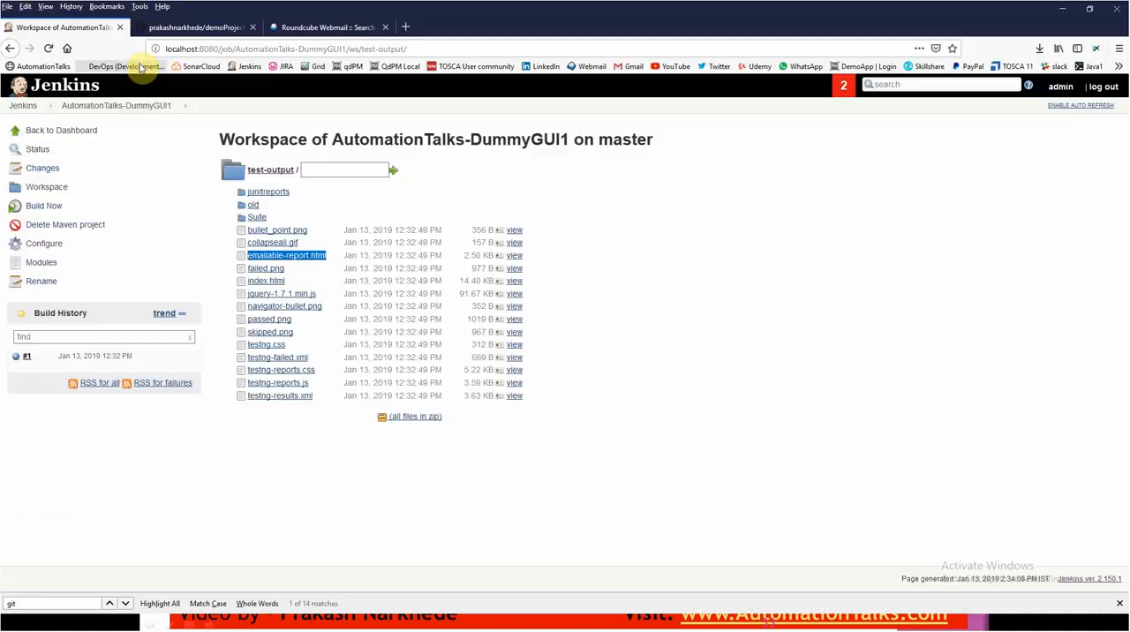
pyautogui.moveTo(313, 279); pyautogui.dragTo(250, 259)
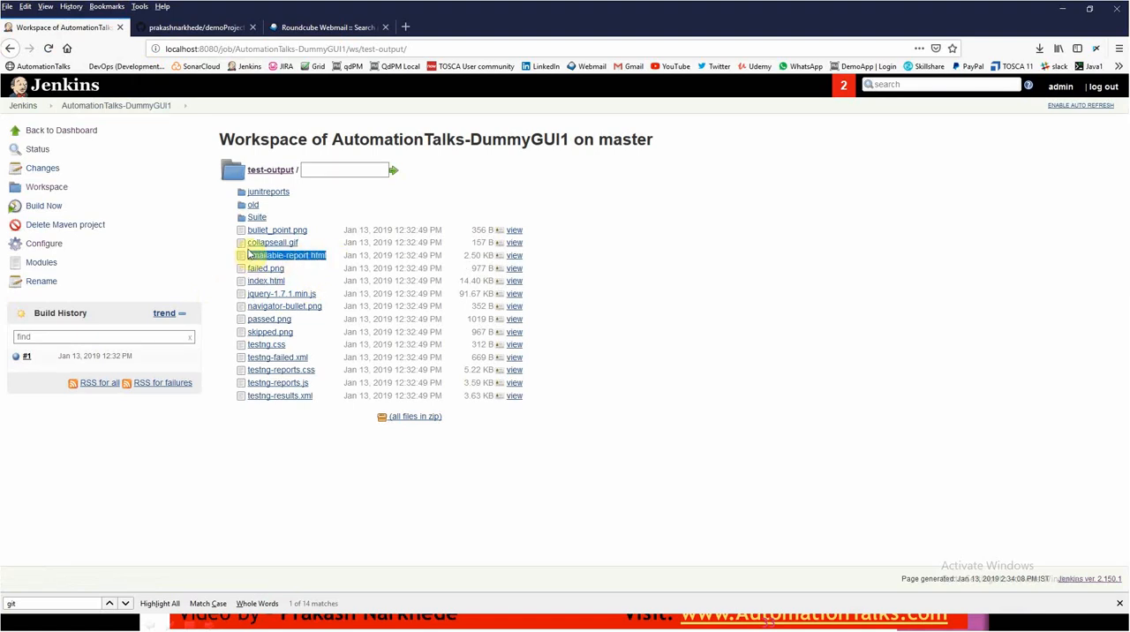
pyautogui.hotkey('alt', 'Tab')
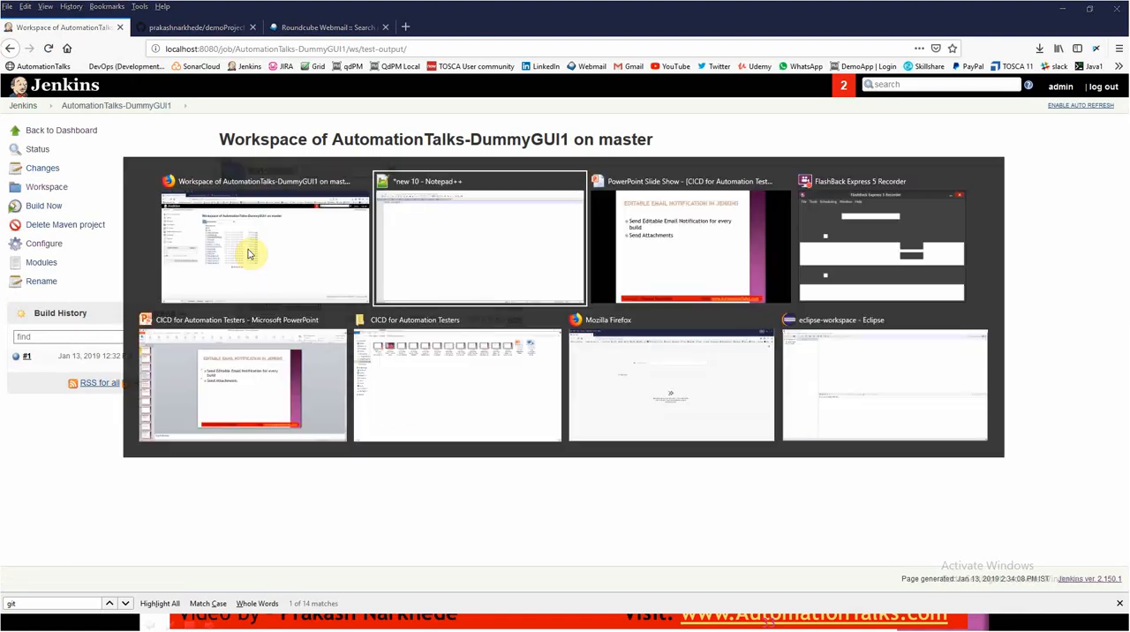
pyautogui.write('\\')
pyautogui.hotkey('ctrl', 'v')
pyautogui.hotkey('alt', 'Tab')
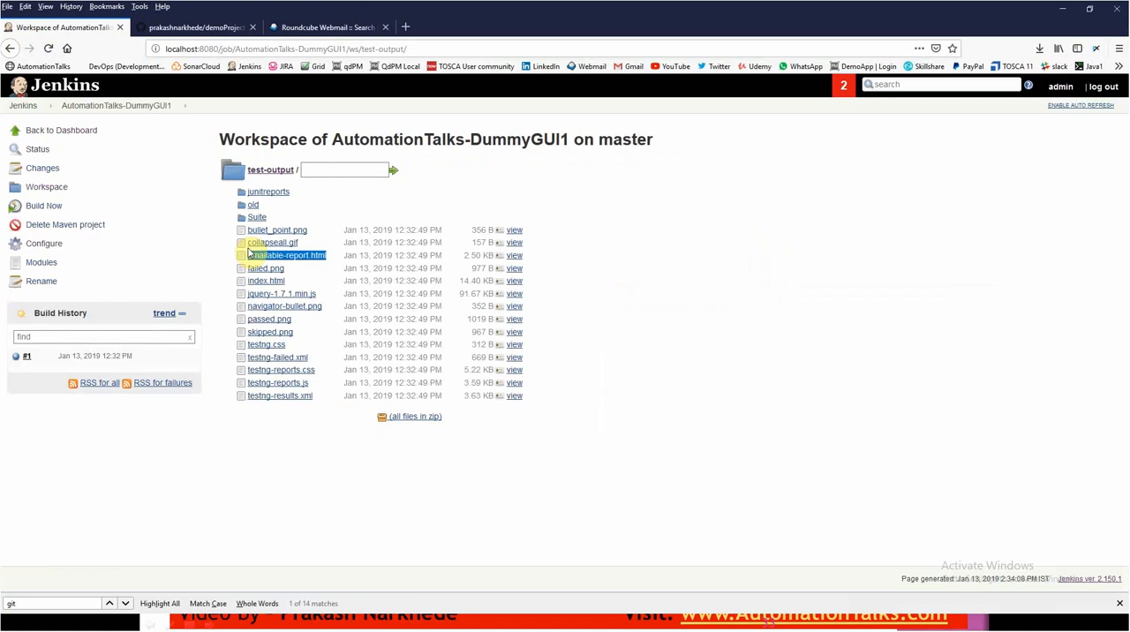
pyautogui.click(631, 498)
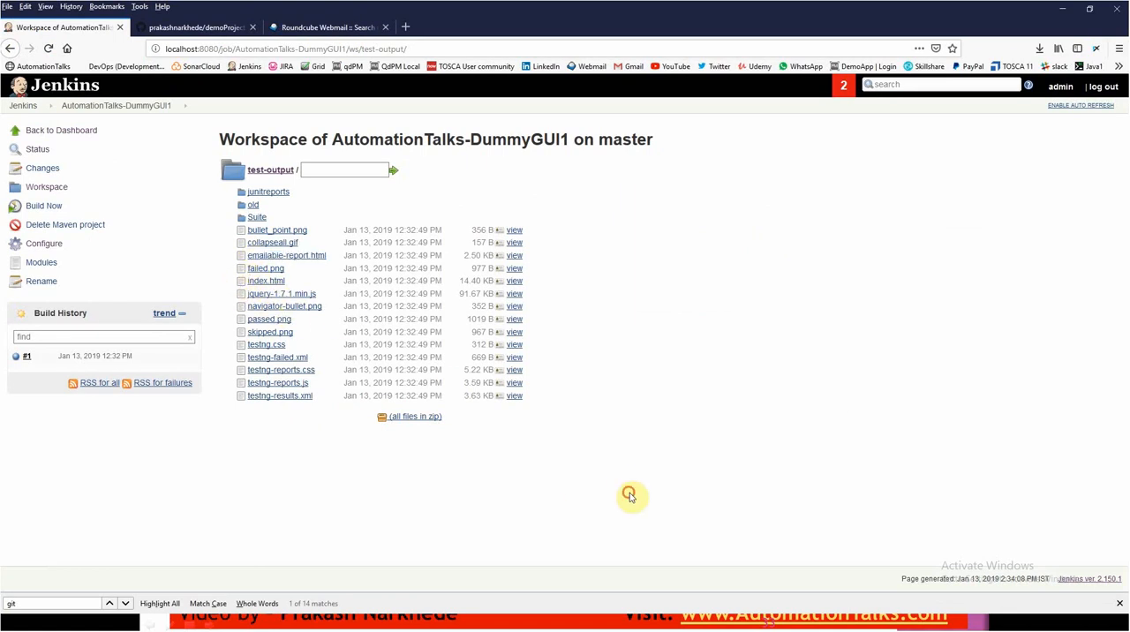
pyautogui.hotkey('alt', 'Tab')
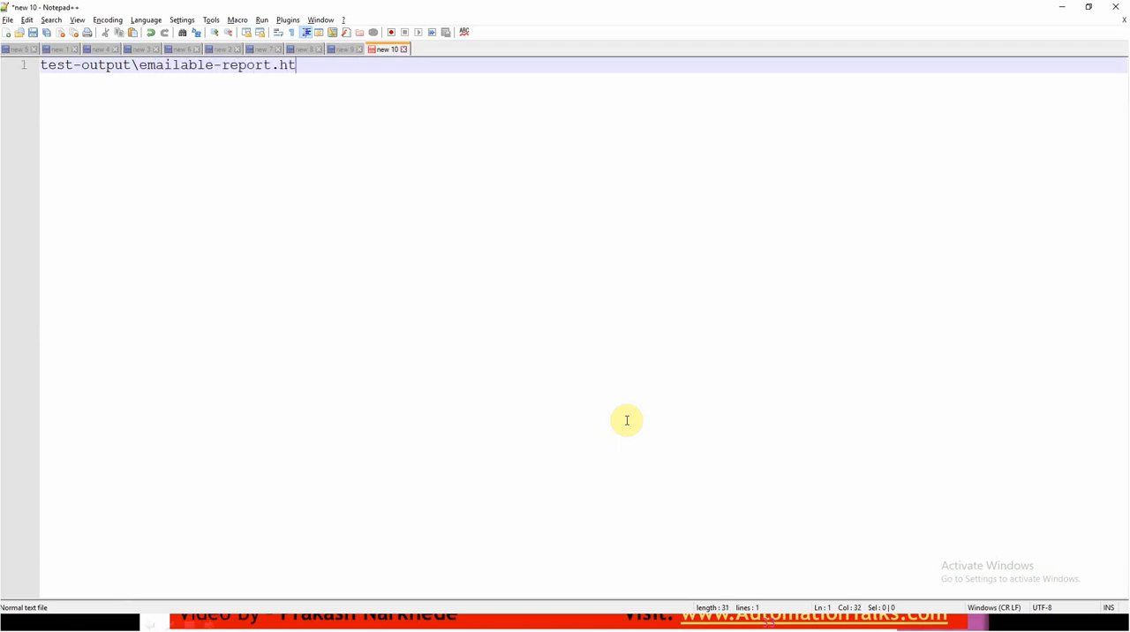
# - Return to Jenkins, open the configuration of the AutomationTalks-DummyGUI1 job and list the available post-build actions
pyautogui.hotkey('alt', 'Tab')
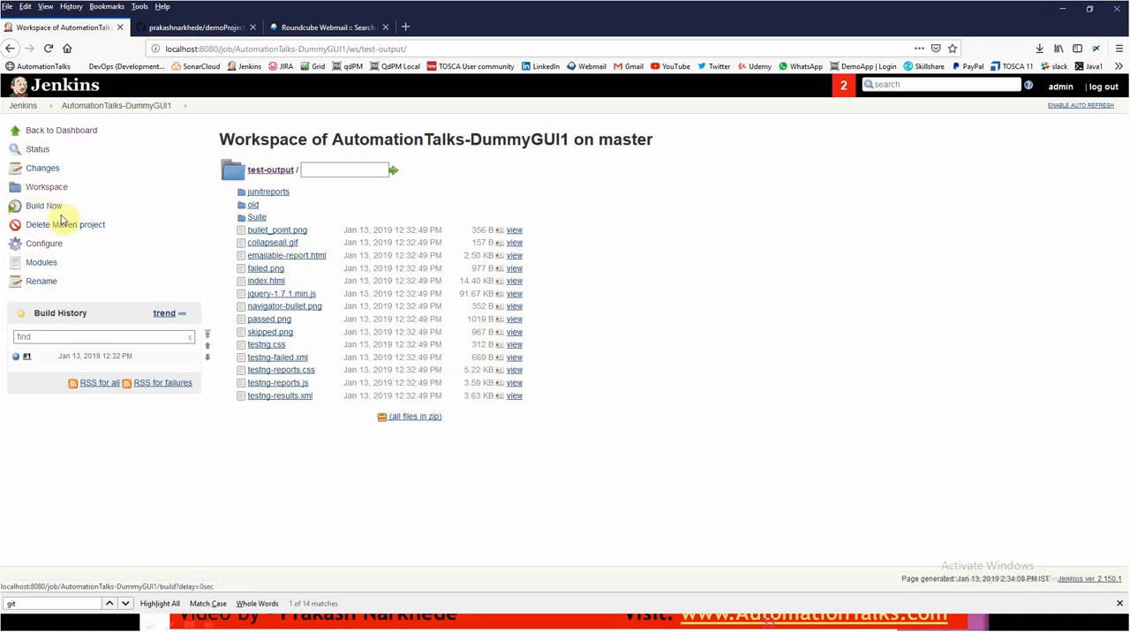
pyautogui.click(88, 105)
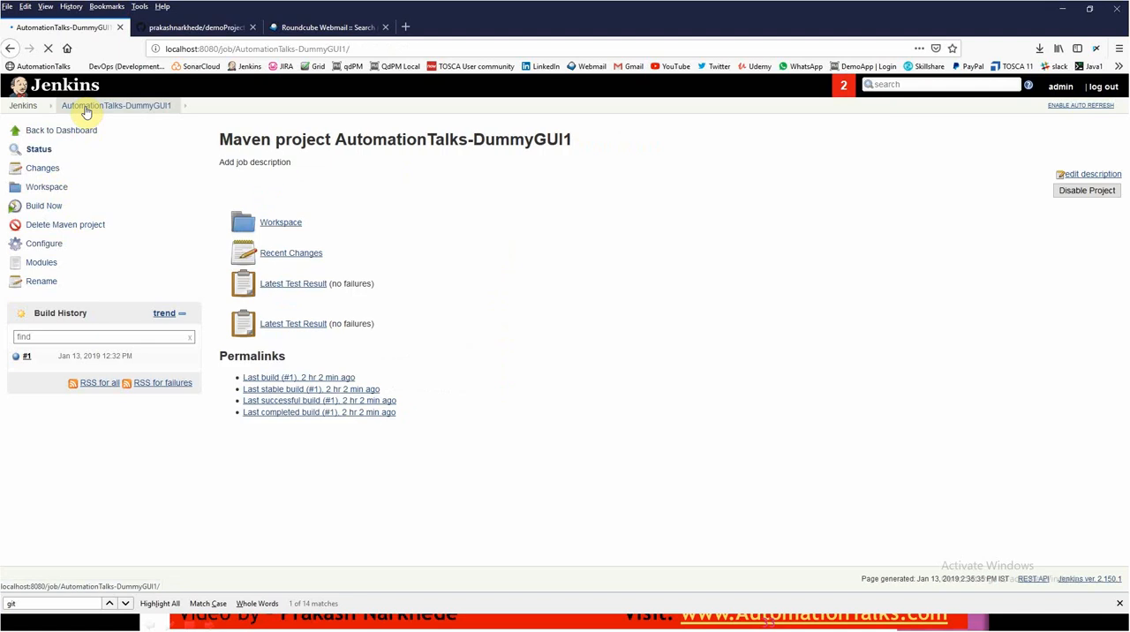
pyautogui.click(45, 244)
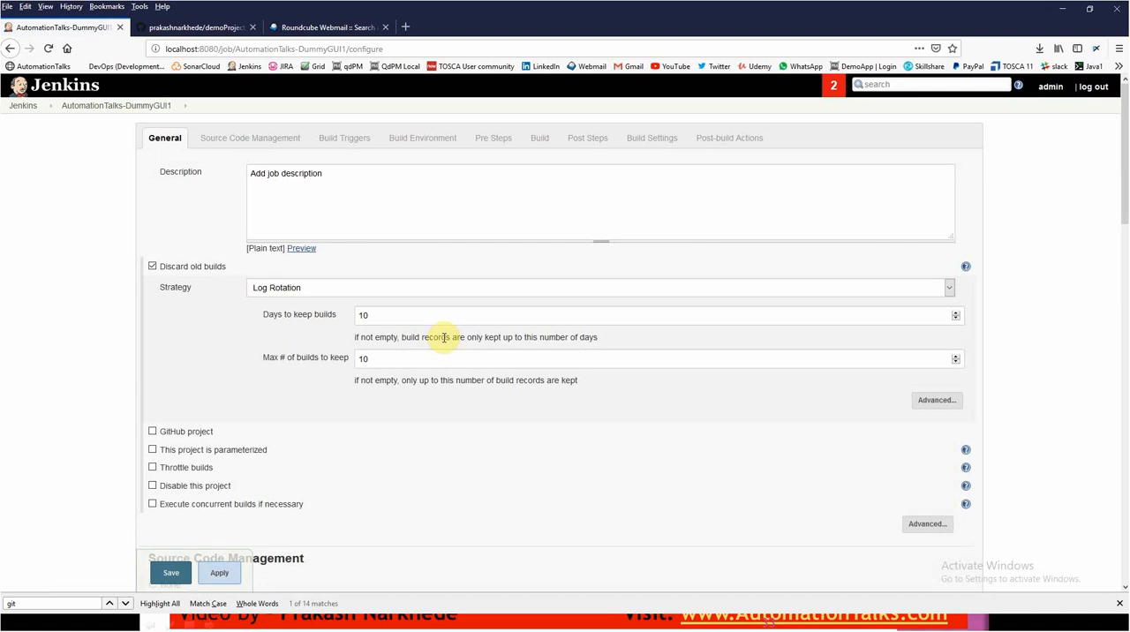
pyautogui.scroll(-15, 354, 415)
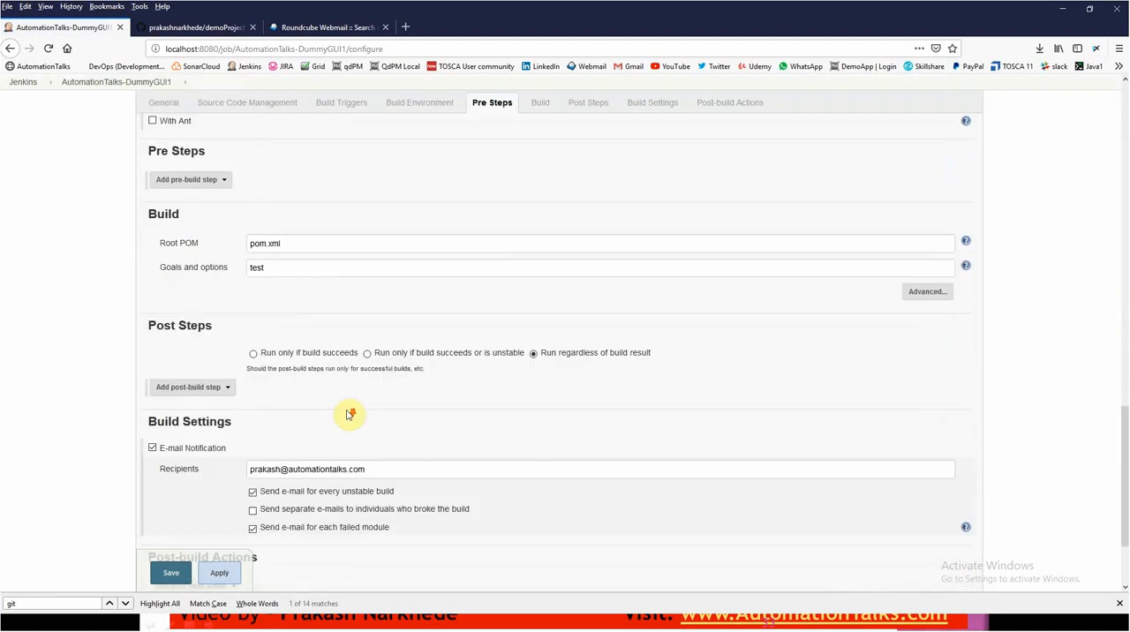
pyautogui.scroll(-3, 351, 414)
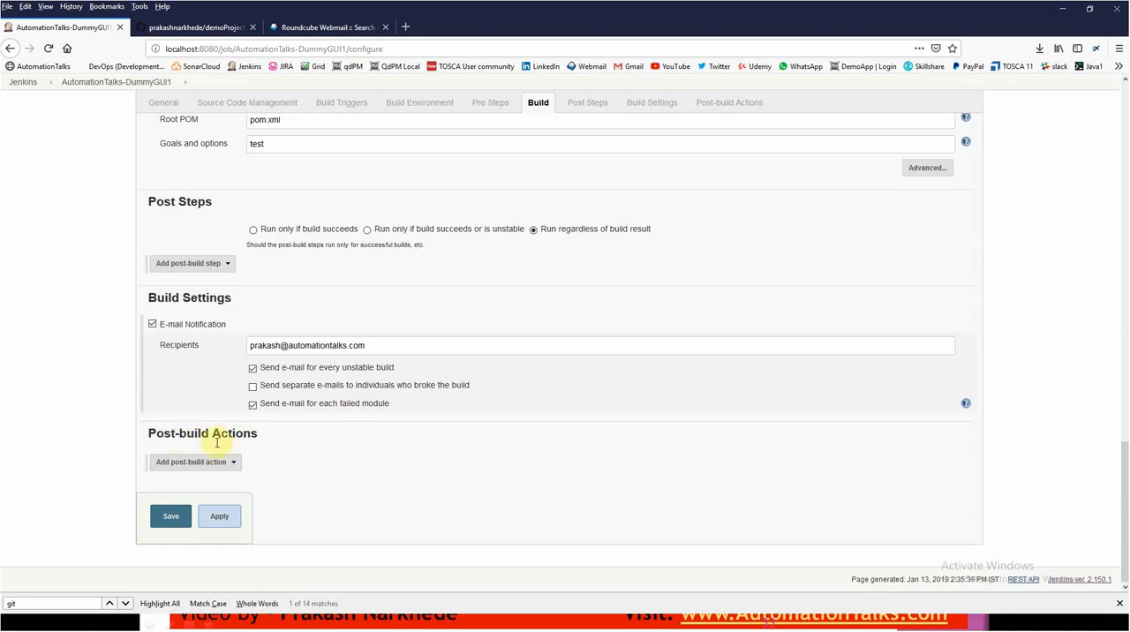
pyautogui.click(196, 463)
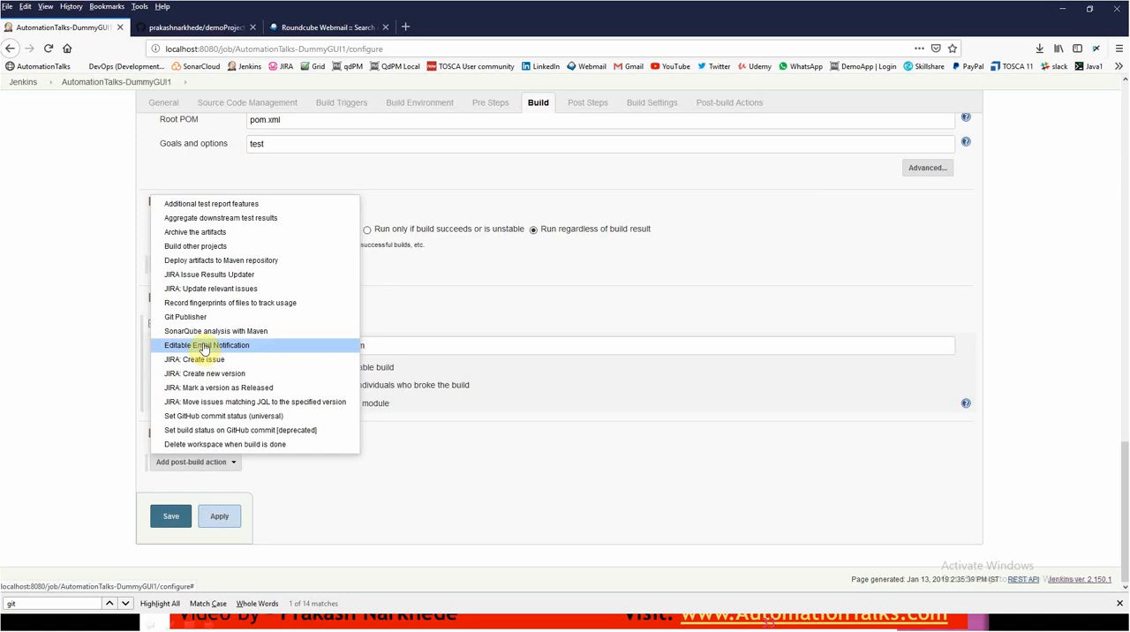
# - Open the Jenkins plugin manager in a new browser tab
pyautogui.click(405, 27)
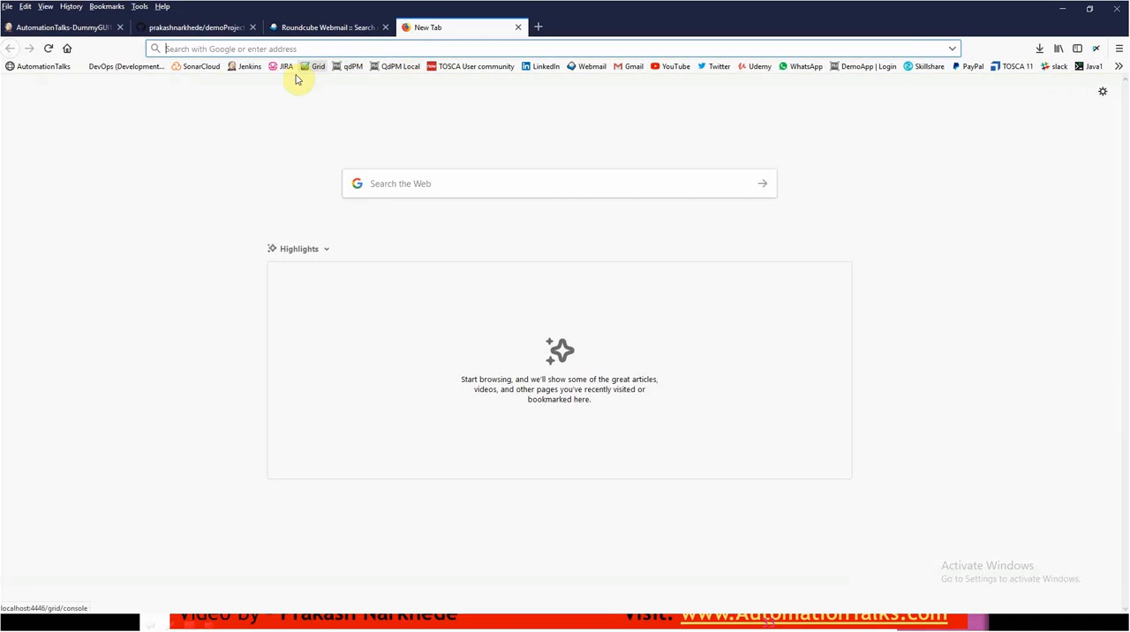
pyautogui.click(250, 67)
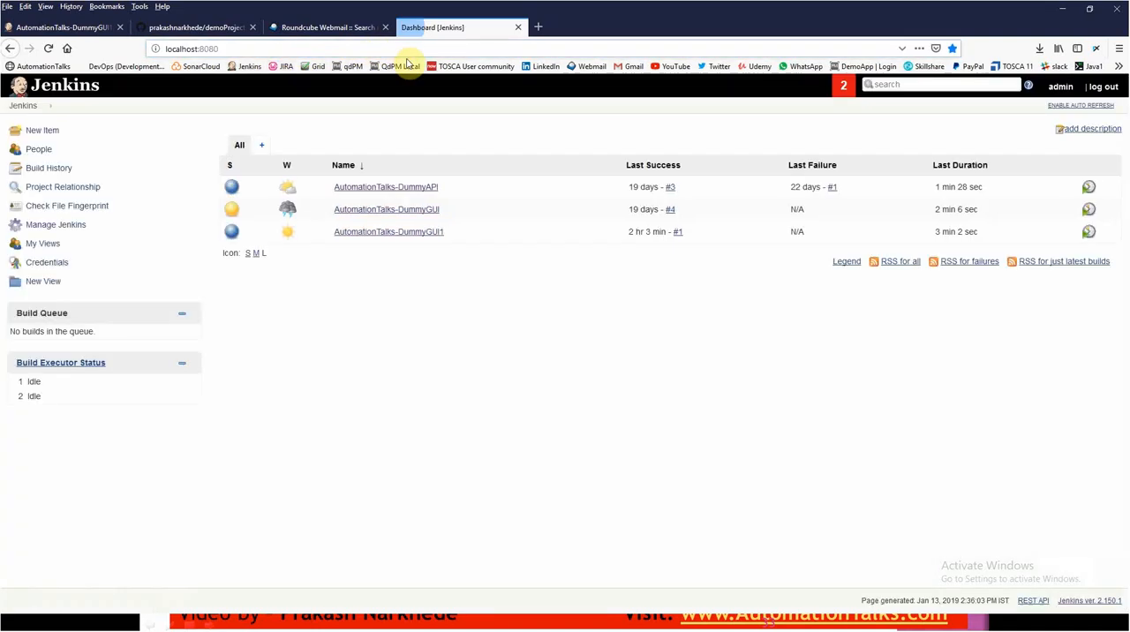
pyautogui.click(56, 227)
pyautogui.scroll(-1, 324, 441)
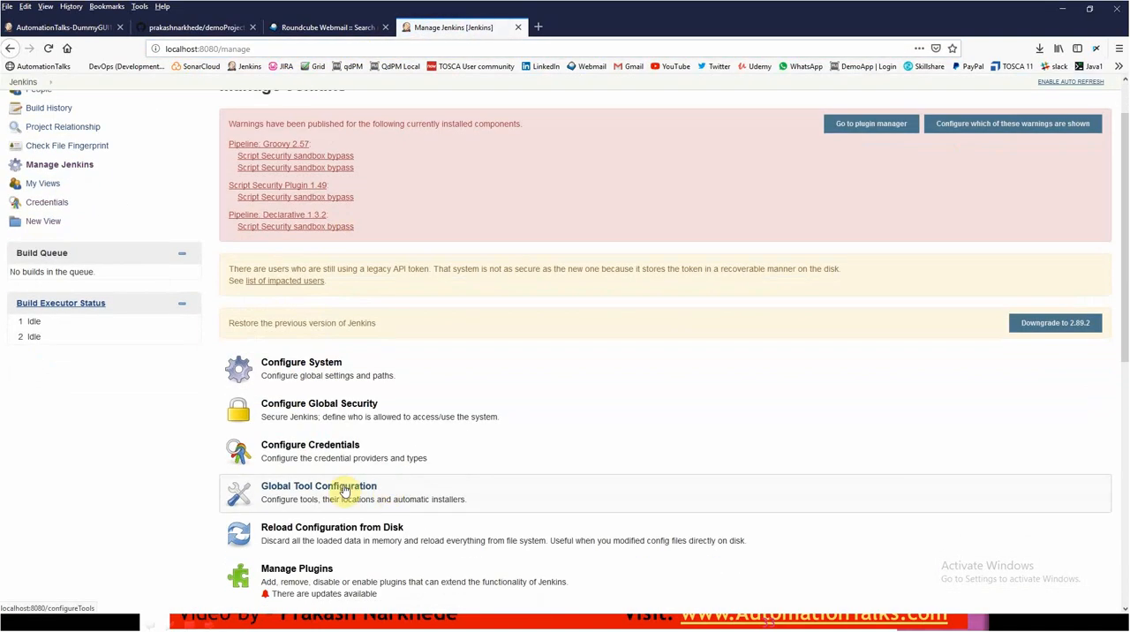
pyautogui.click(344, 591)
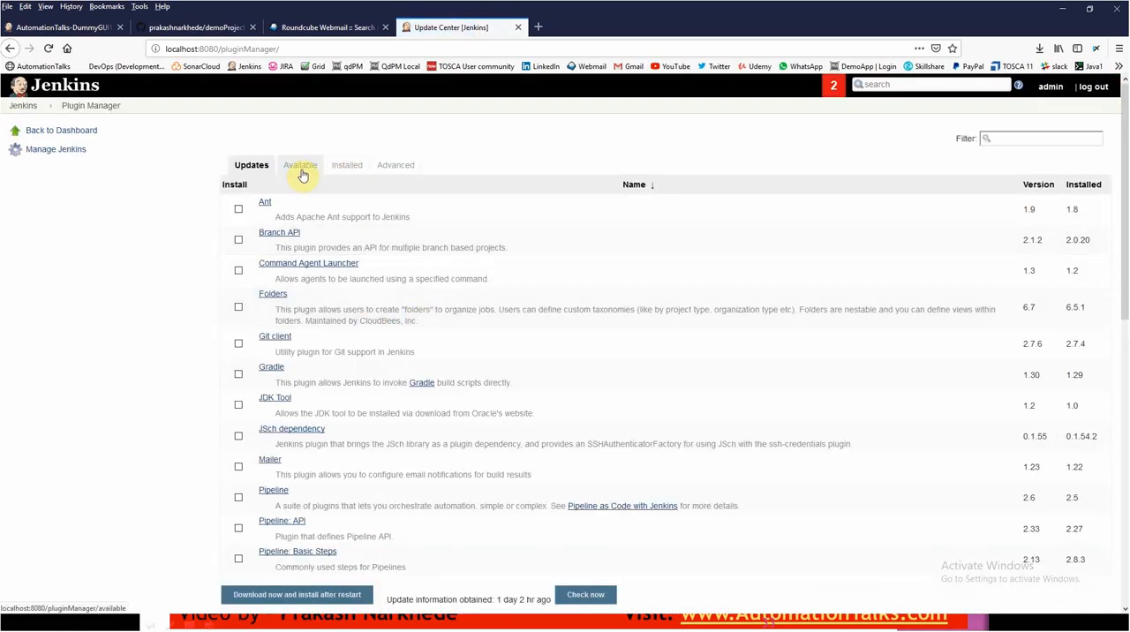
# - Search the installed plugins for "email"
pyautogui.click(347, 167)
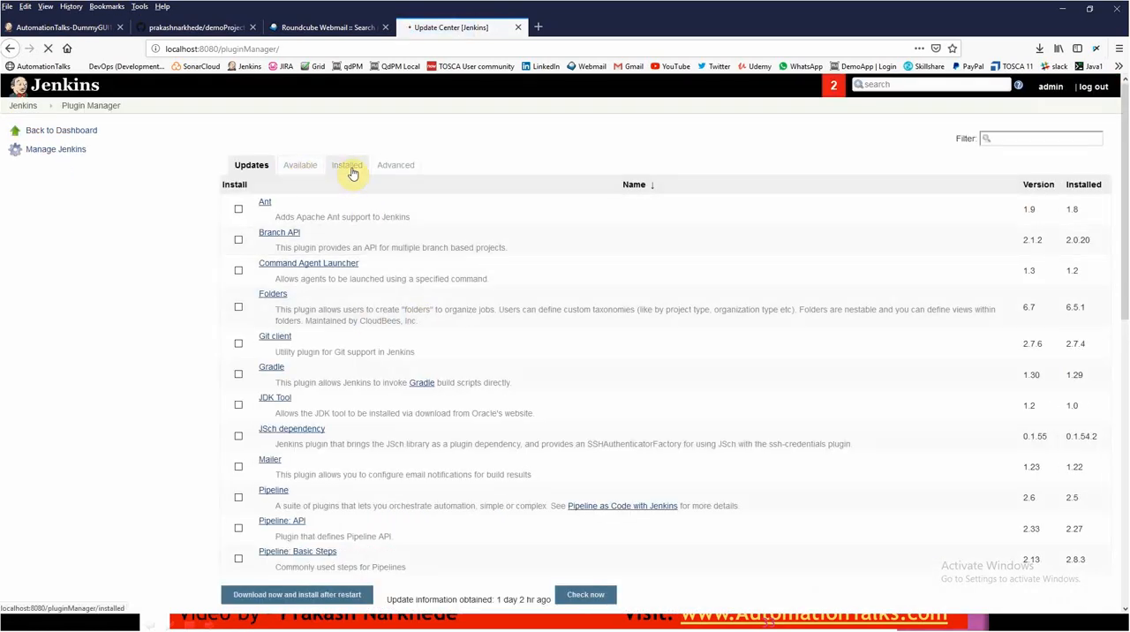
pyautogui.hotkey('ctrl', 'f')
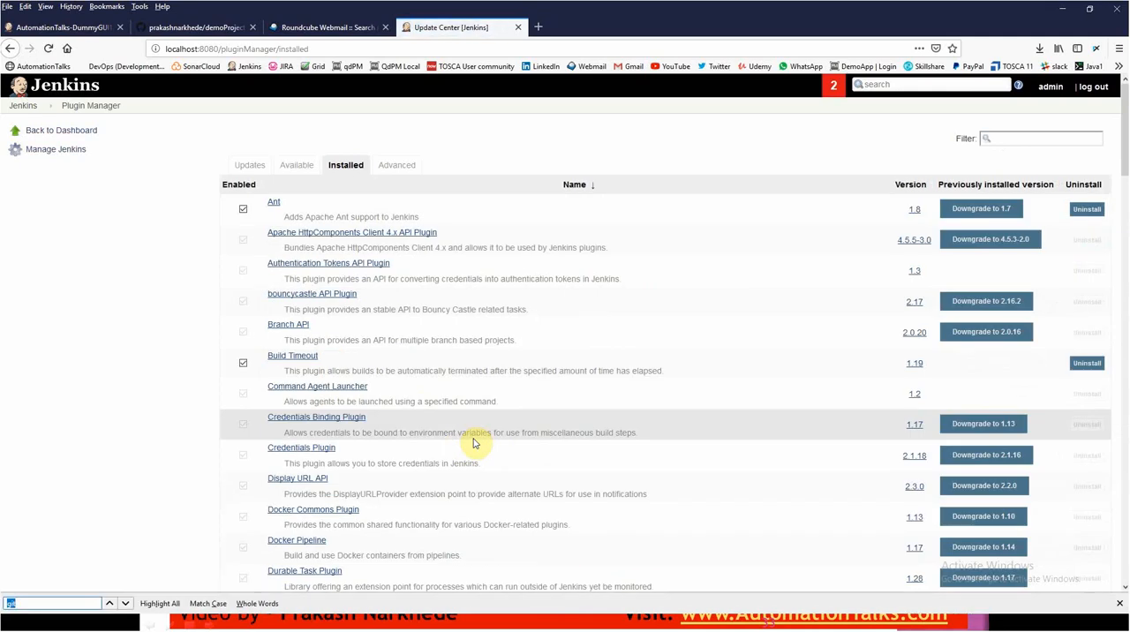
pyautogui.write('email')
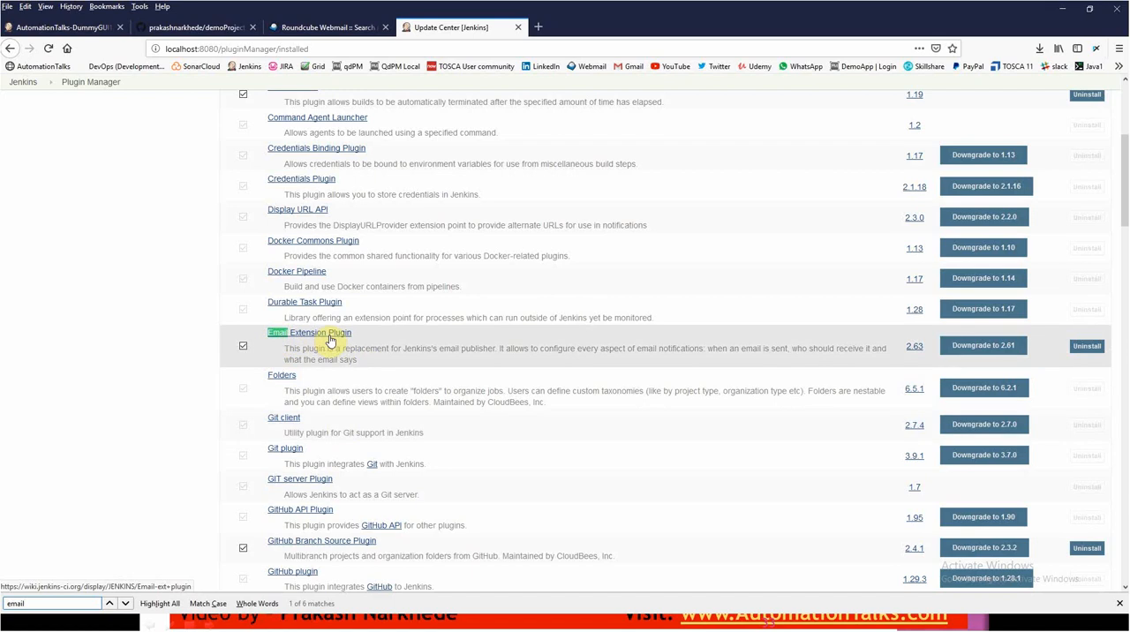
# - Filter the available plugins by "email" and look through the listed plugins
pyautogui.scroll(5, 343, 338)
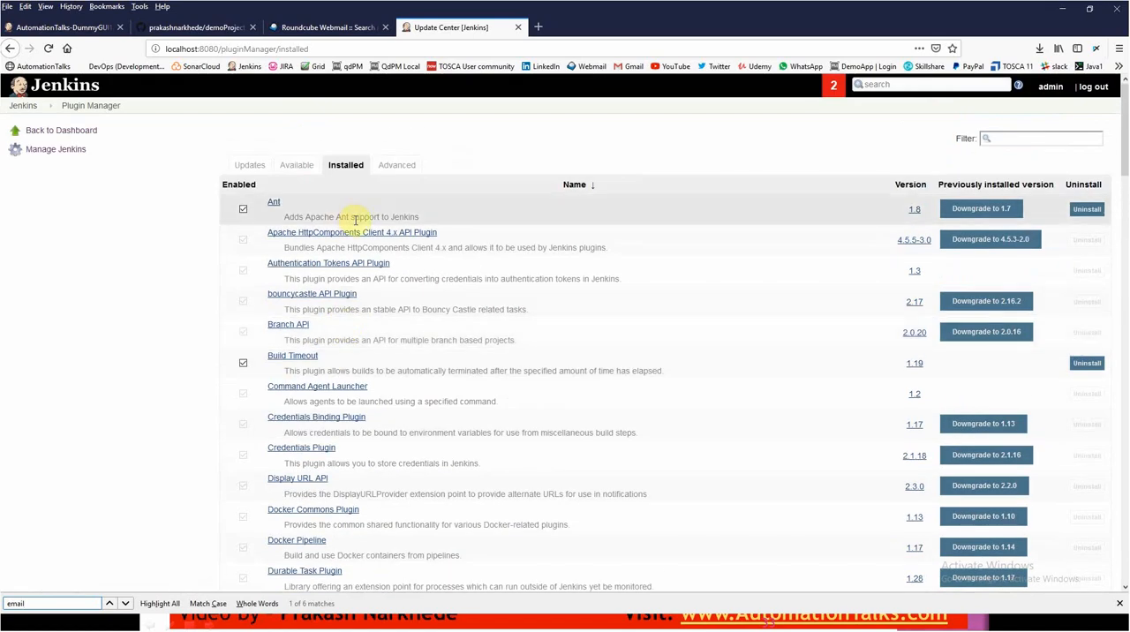
pyautogui.click(305, 166)
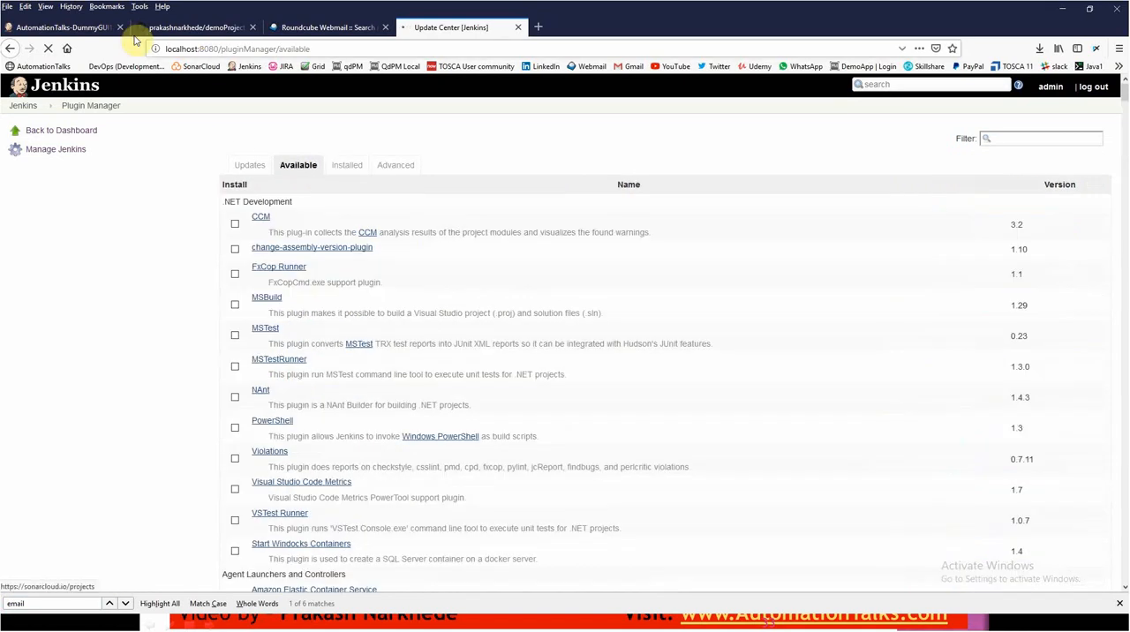
pyautogui.click(75, 27)
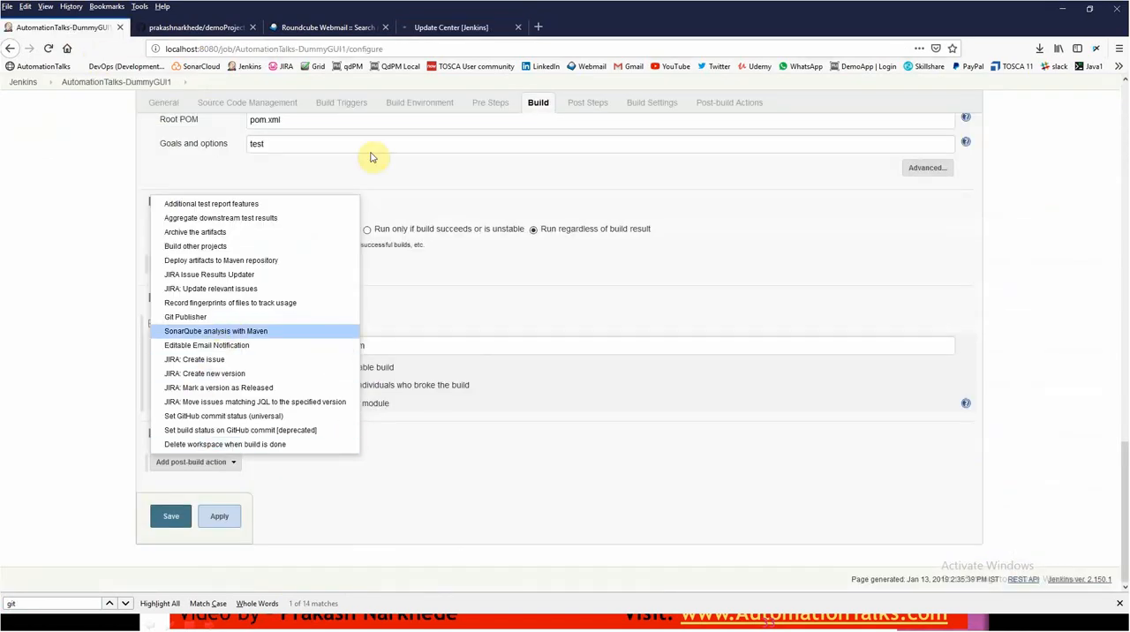
pyautogui.click(436, 29)
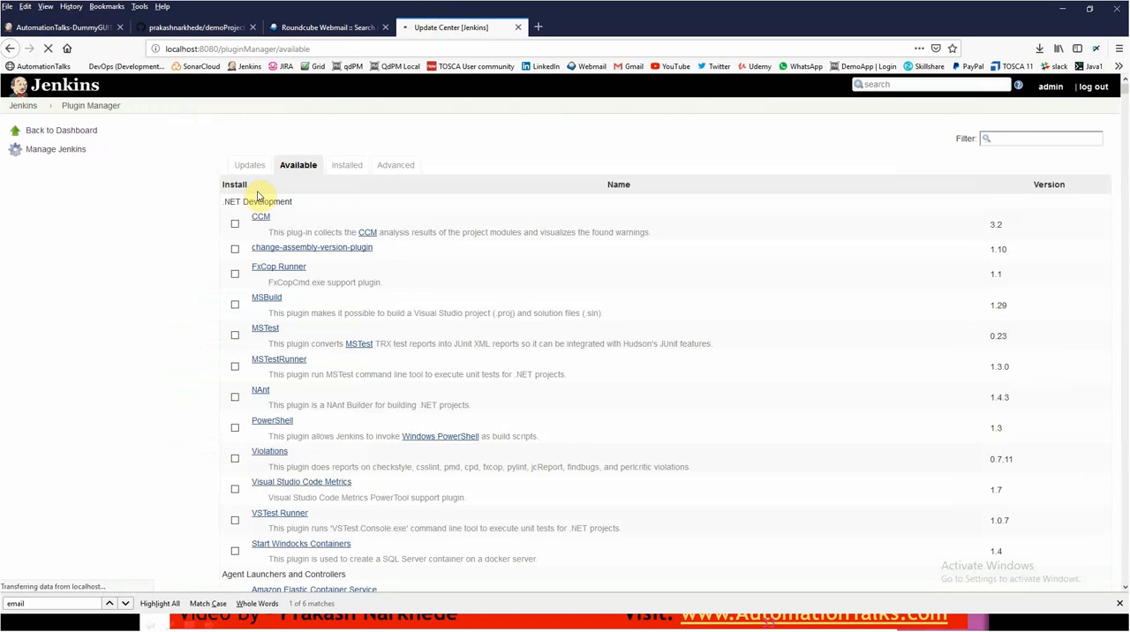
pyautogui.click(1001, 140)
pyautogui.write('em')
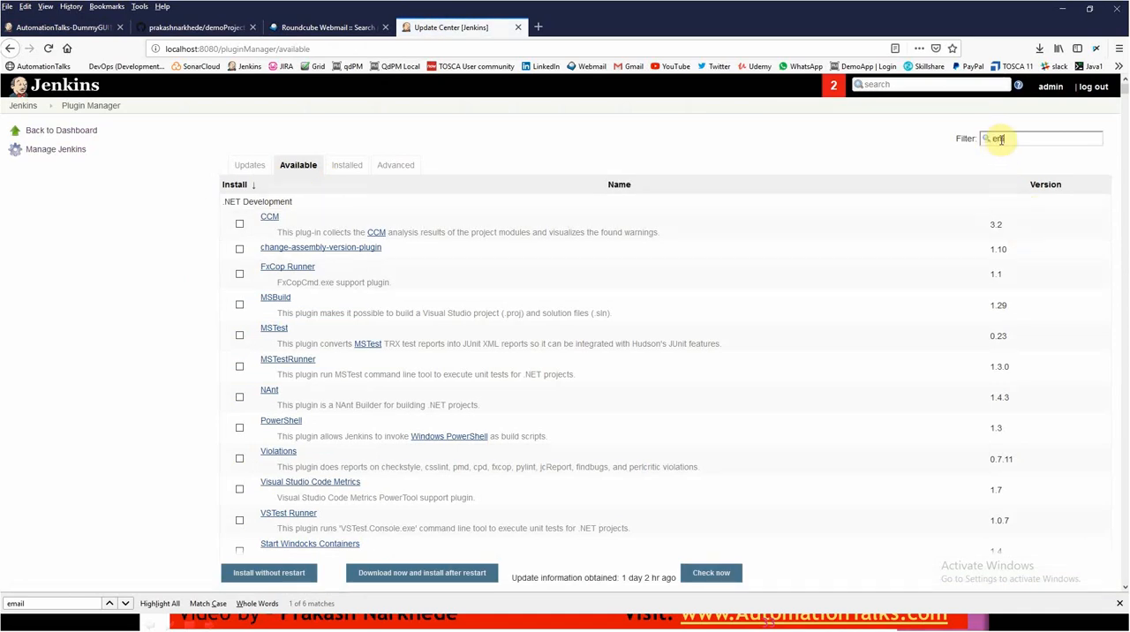
pyautogui.write('ail')
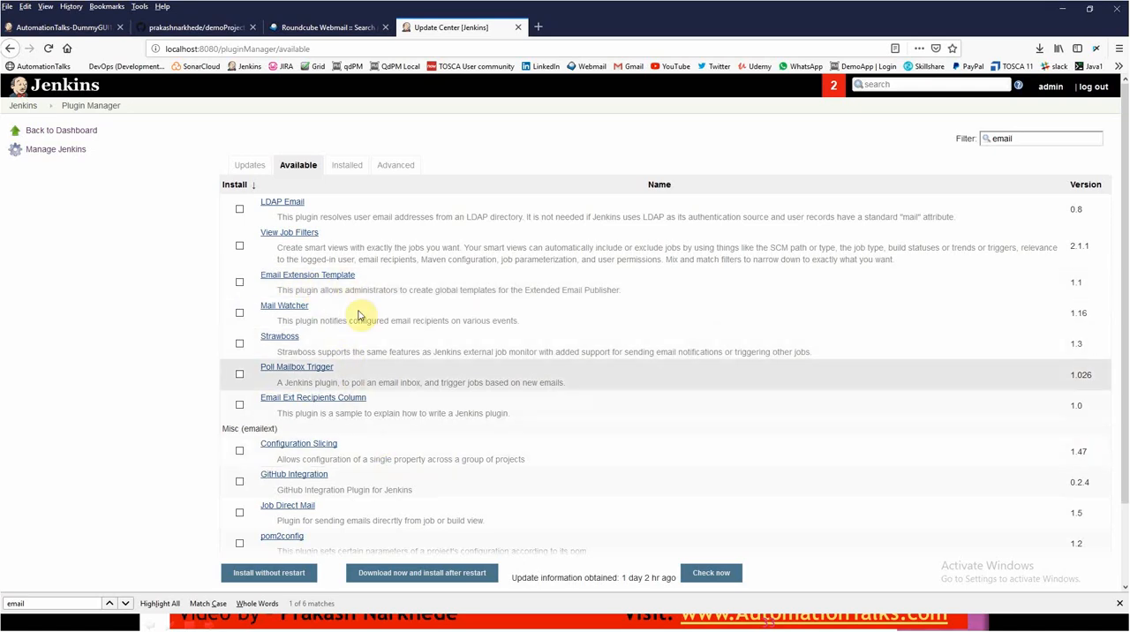
pyautogui.scroll(-2, 397, 427)
pyautogui.scroll(2, 411, 432)
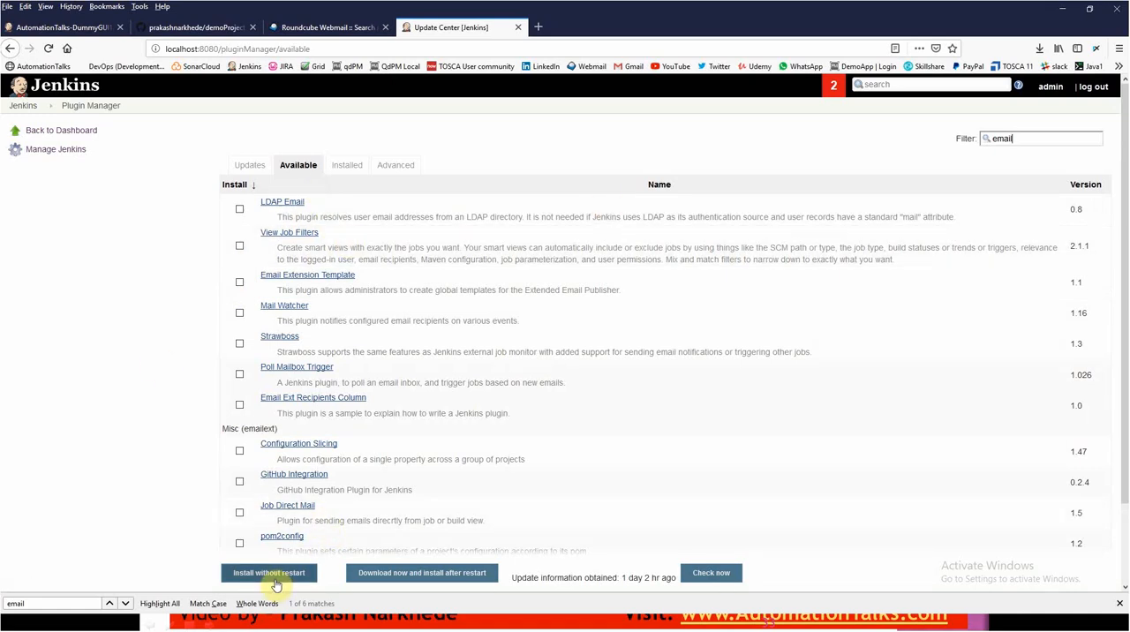
# - Add an Editable Email Notification post-build action to the AutomationTalks-DummyGUI1 job configuration
pyautogui.click(66, 28)
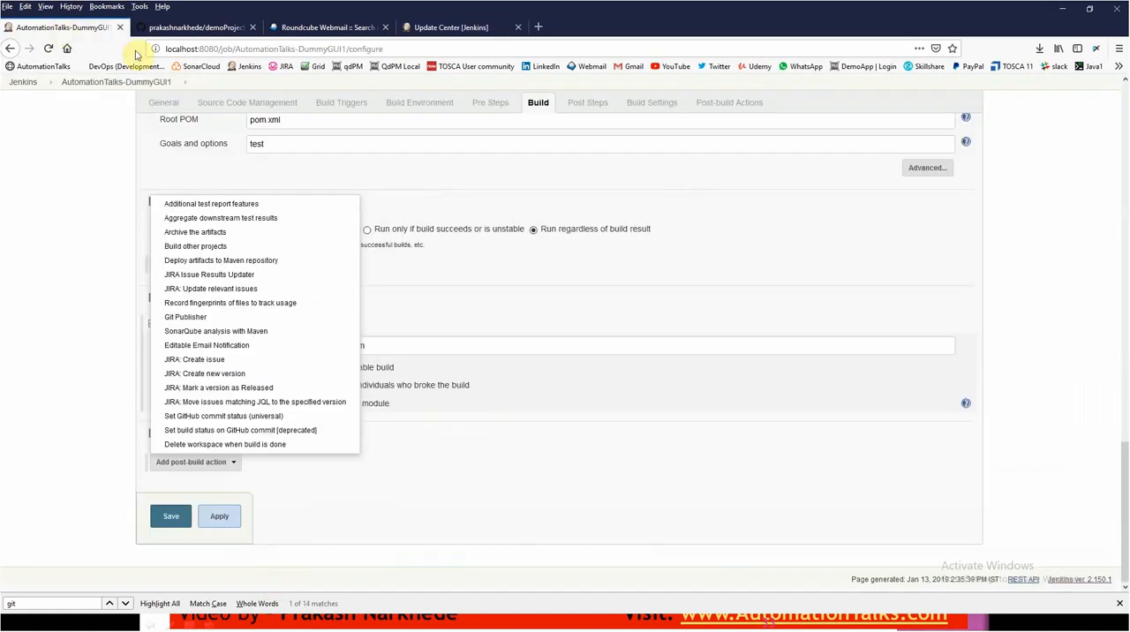
pyautogui.click(212, 345)
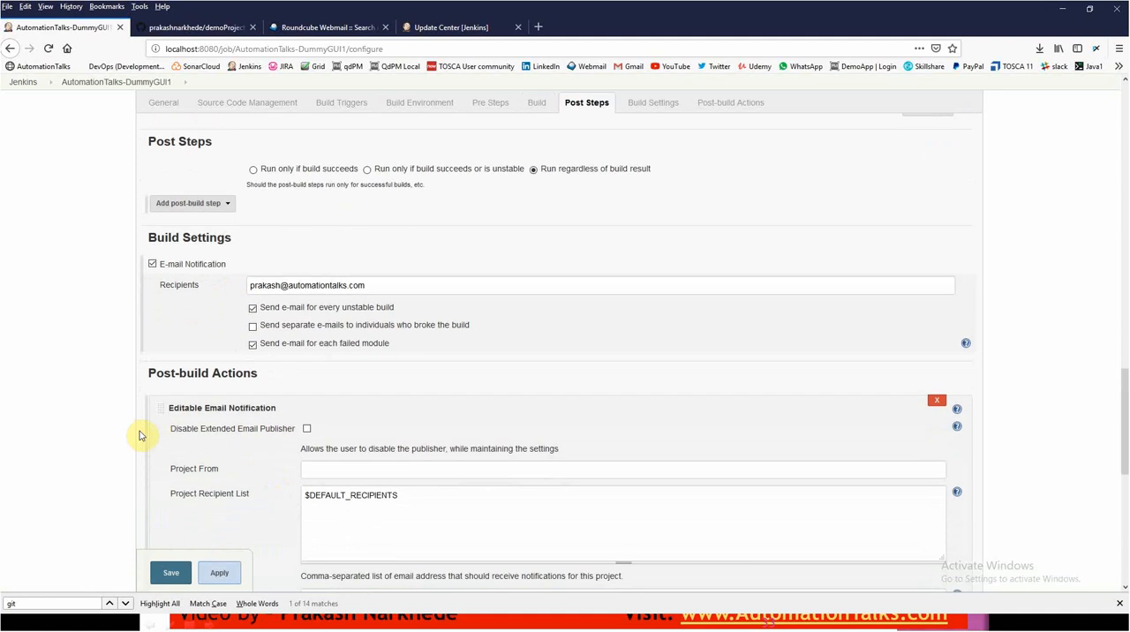
pyautogui.scroll(-3, 139, 434)
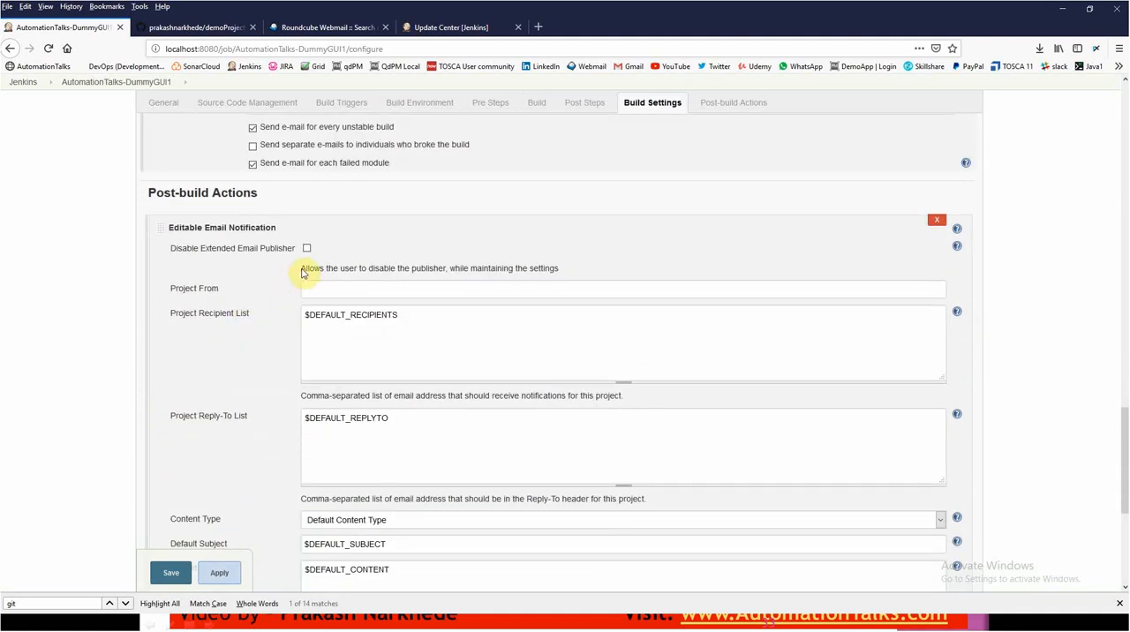
pyautogui.scroll(-1, 416, 327)
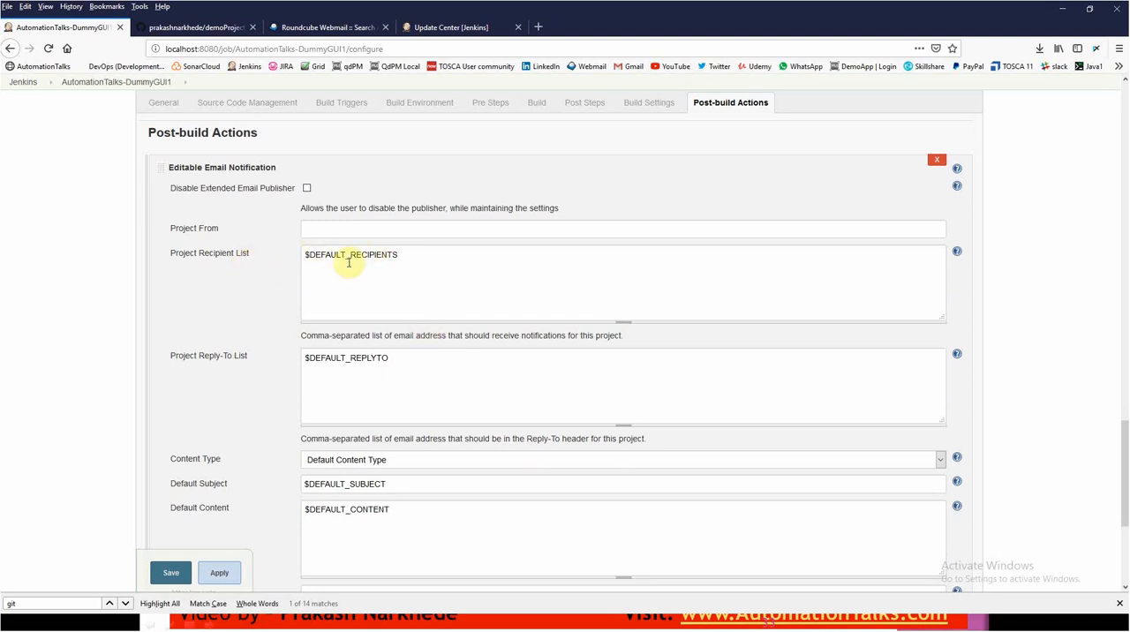
# - Replace the default entry in the Project Recipient List with the recipient's email address
pyautogui.moveTo(433, 265); pyautogui.dragTo(288, 245)
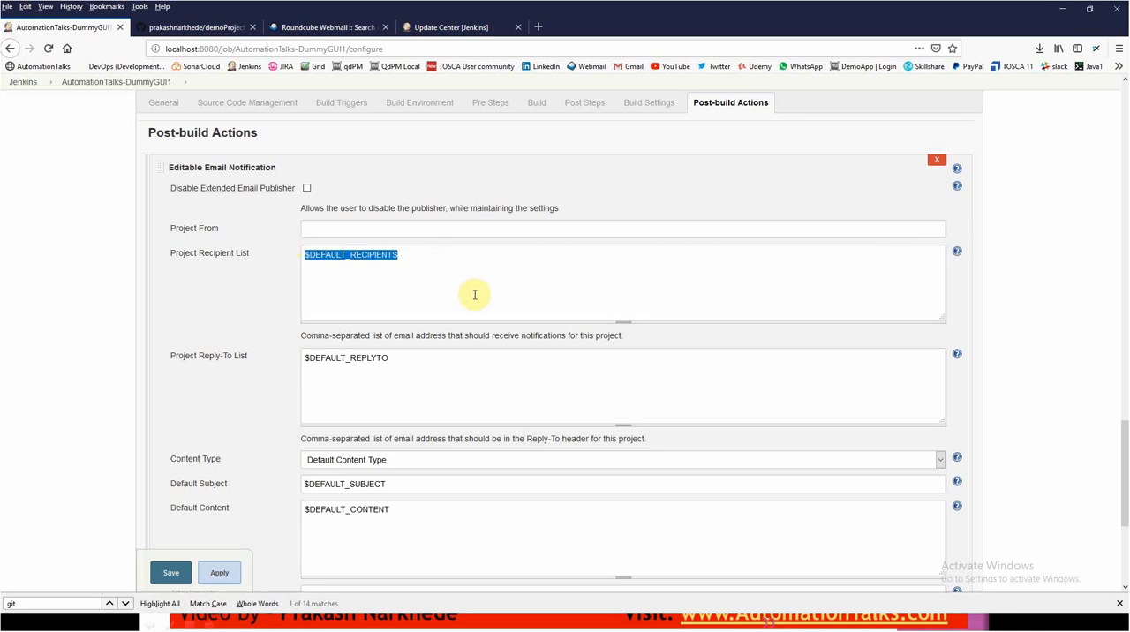
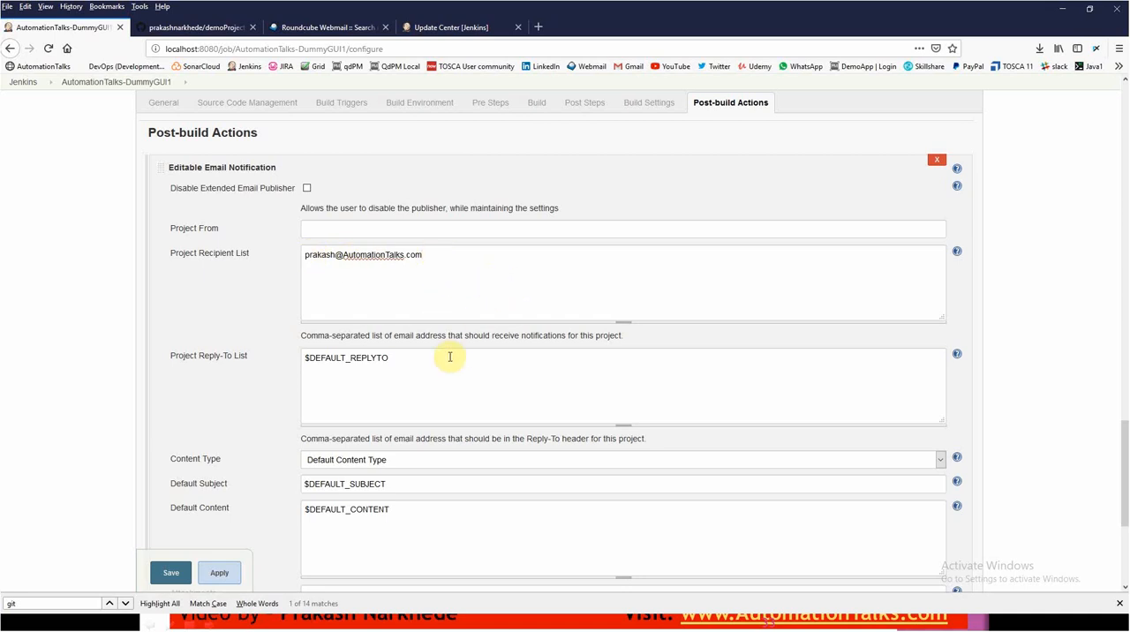
# - Set the email notification's content type to HTML (text/html)
pyautogui.scroll(-3, 439, 353)
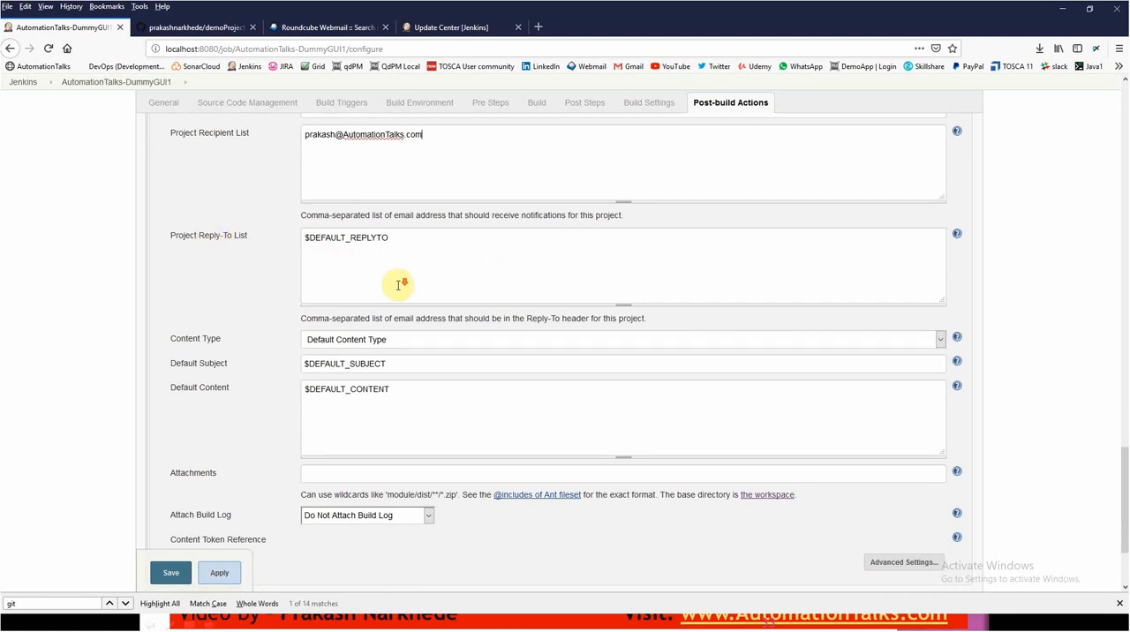
pyautogui.scroll(-3, 397, 278)
pyautogui.click(347, 223)
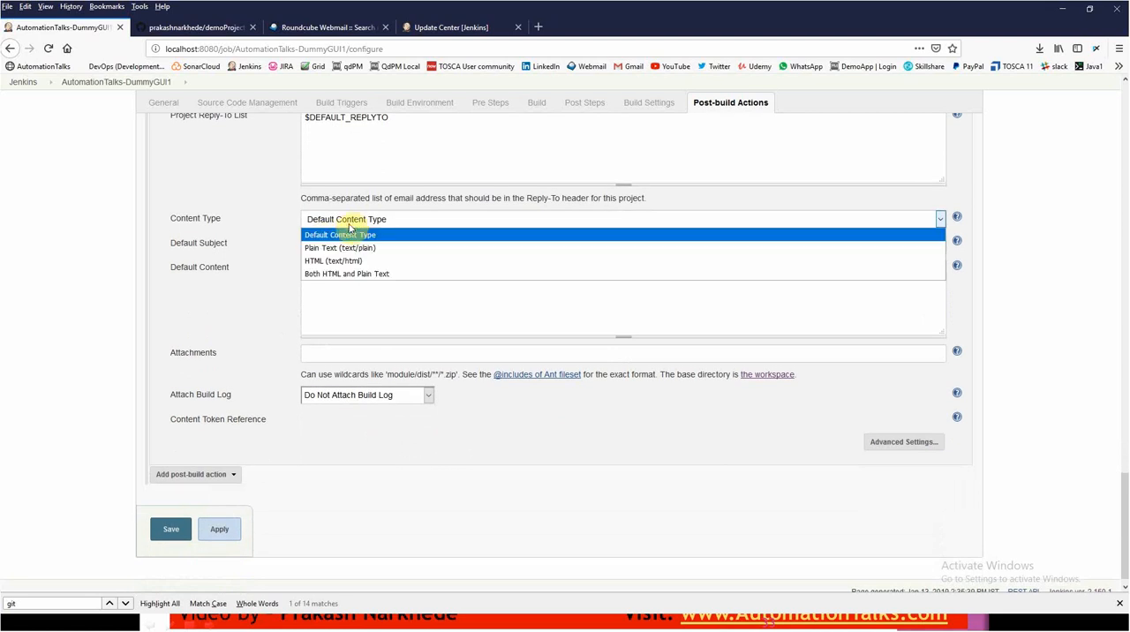
pyautogui.click(392, 263)
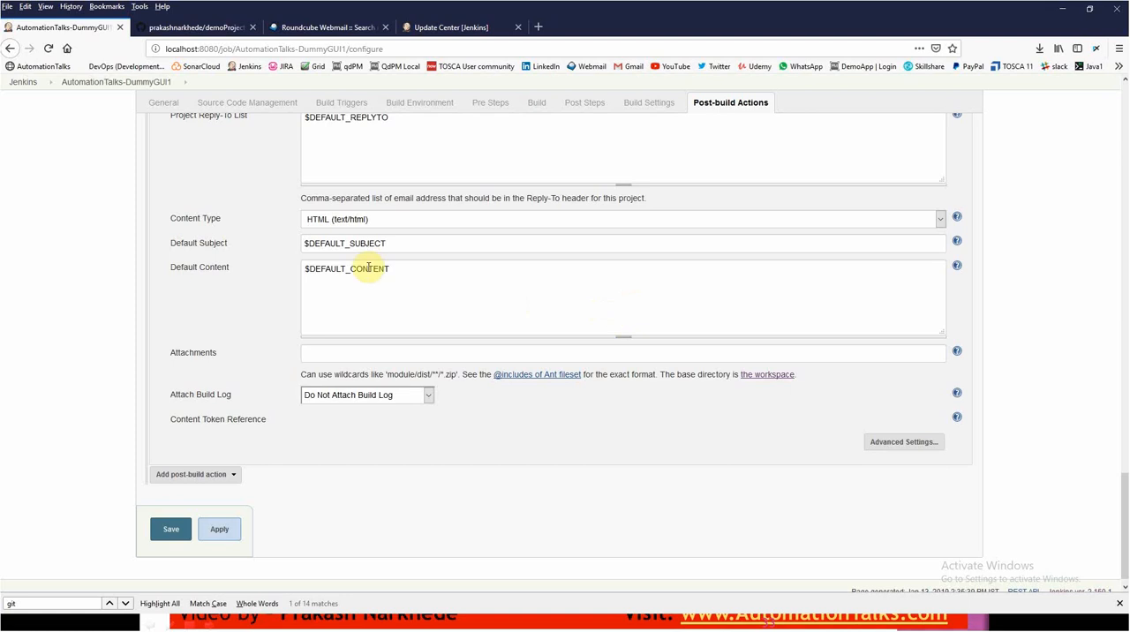
# - Replace the default subject with "[$BUILD_STATUS] - $PROJECT_NAME"
pyautogui.moveTo(397, 244); pyautogui.dragTo(257, 221)
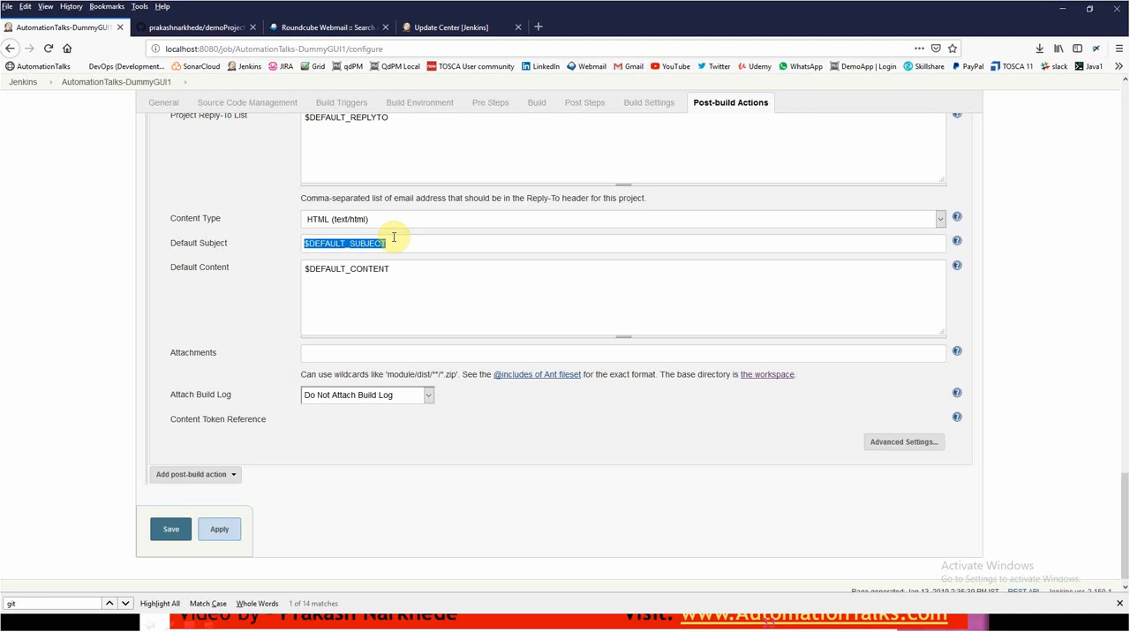
pyautogui.write('$')
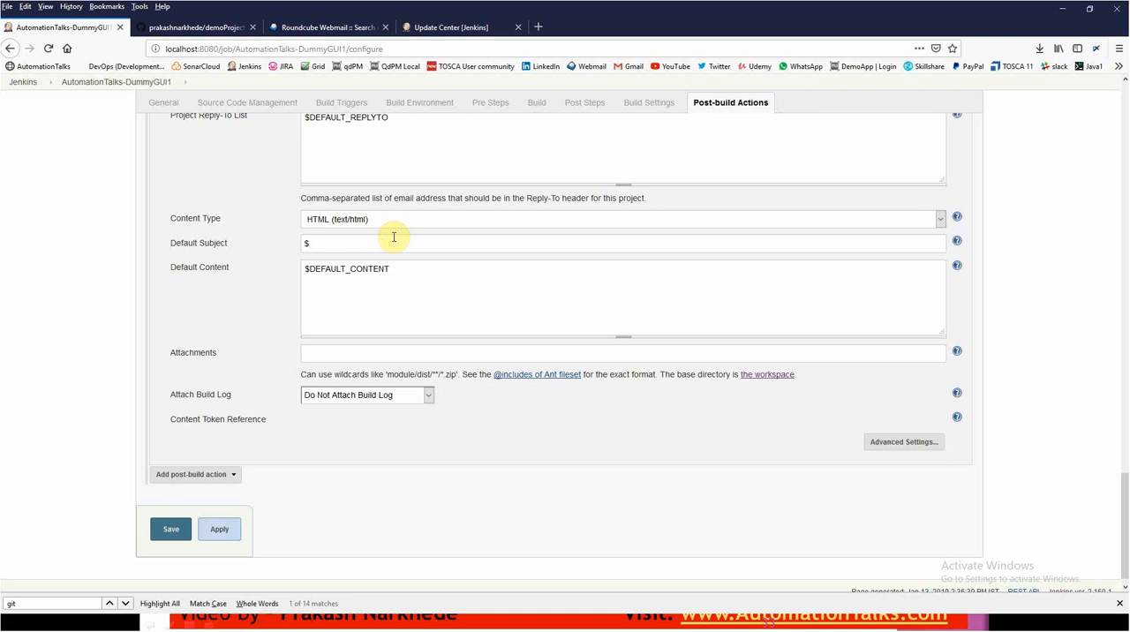
pyautogui.write('BUILD')
pyautogui.write('_')
pyautogui.write('ST')
pyautogui.write('ATUS')
pyautogui.write('[$BUILD_STATUS')
pyautogui.write(']')
pyautogui.write(' - $')
pyautogui.write('PROJECT')
pyautogui.write('_NAME')
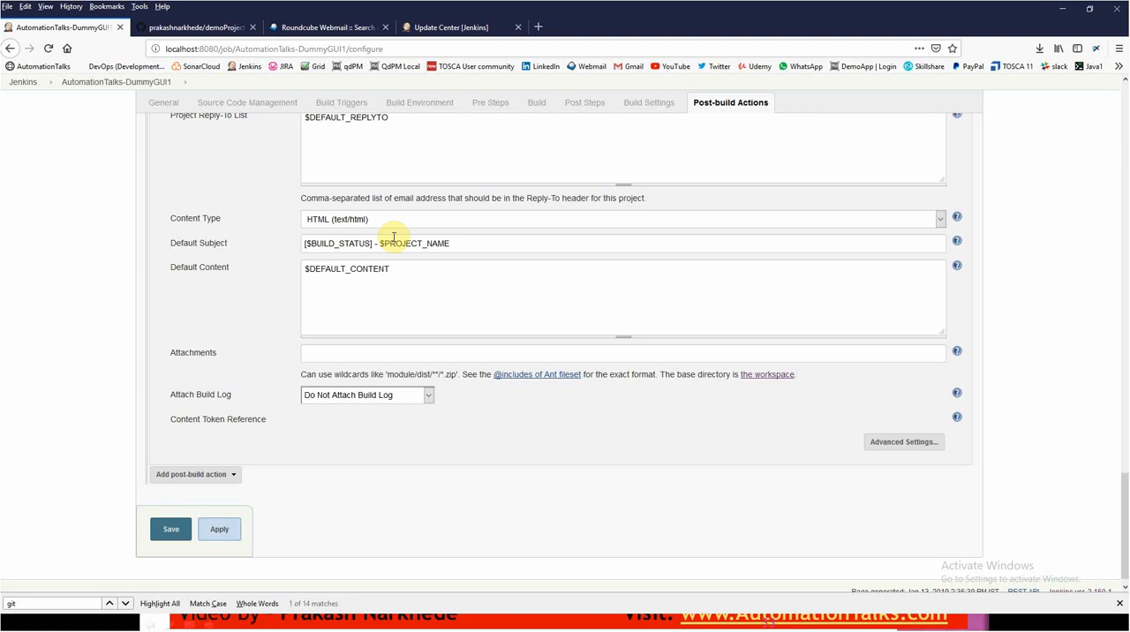
# - Append " - Build# - $BUILD_NUMBER" to the end of the default subject
pyautogui.write('- Buil')
pyautogui.press('BackSpace')
pyautogui.press('BackSpace')
pyautogui.press('BackSpace')
pyautogui.write('ui')
pyautogui.write('- $BUILD_NUMBER')
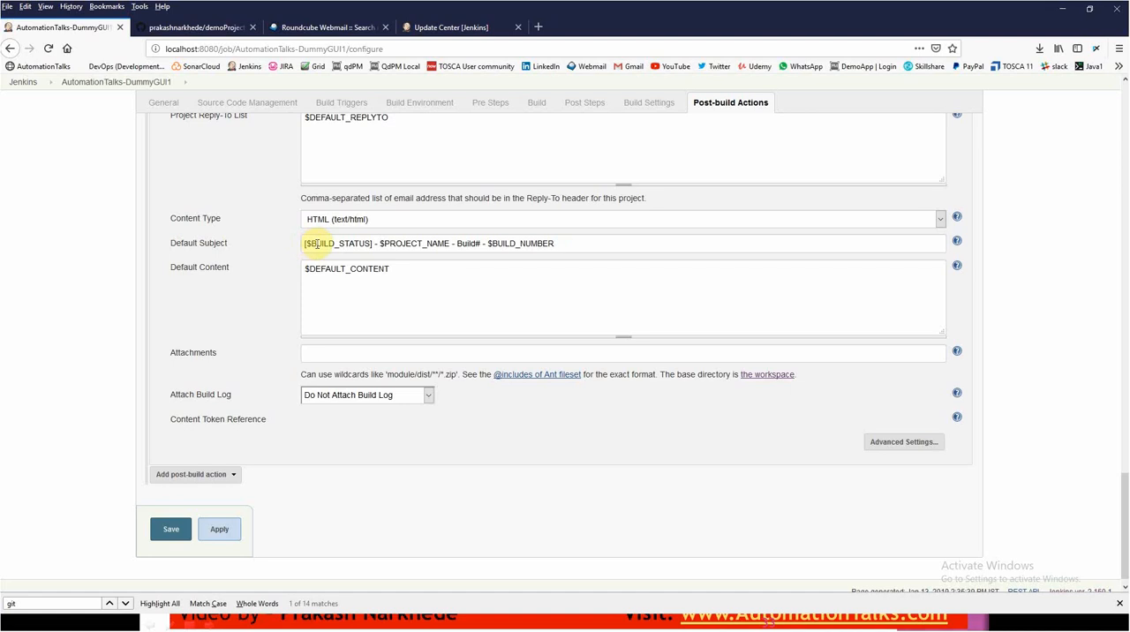
pyautogui.moveTo(311, 245); pyautogui.dragTo(369, 245)
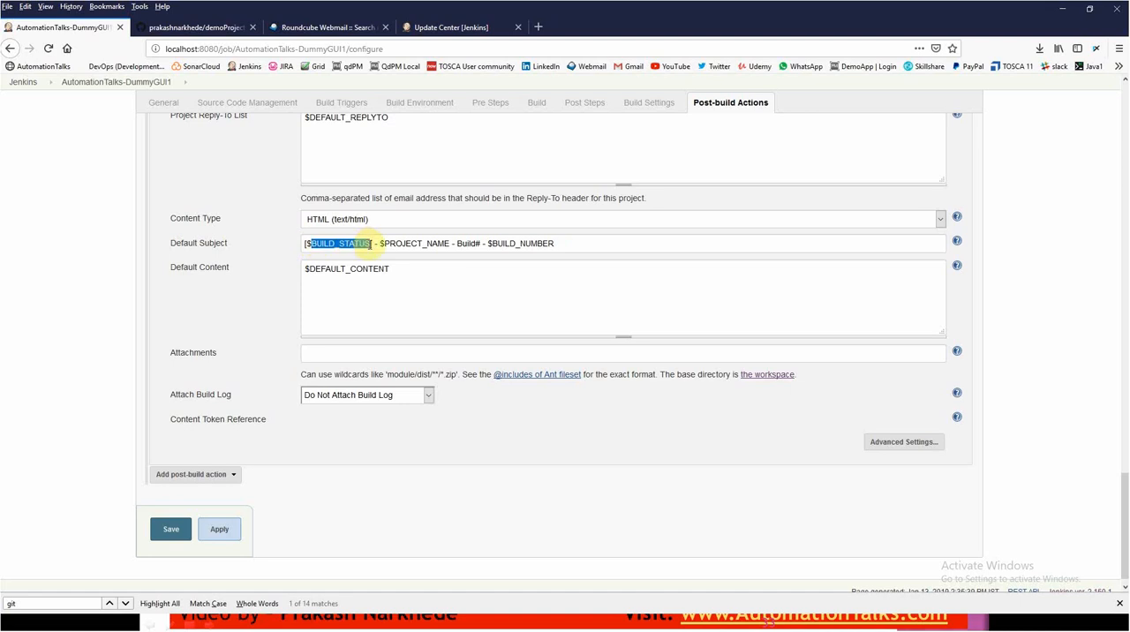
pyautogui.click(386, 245)
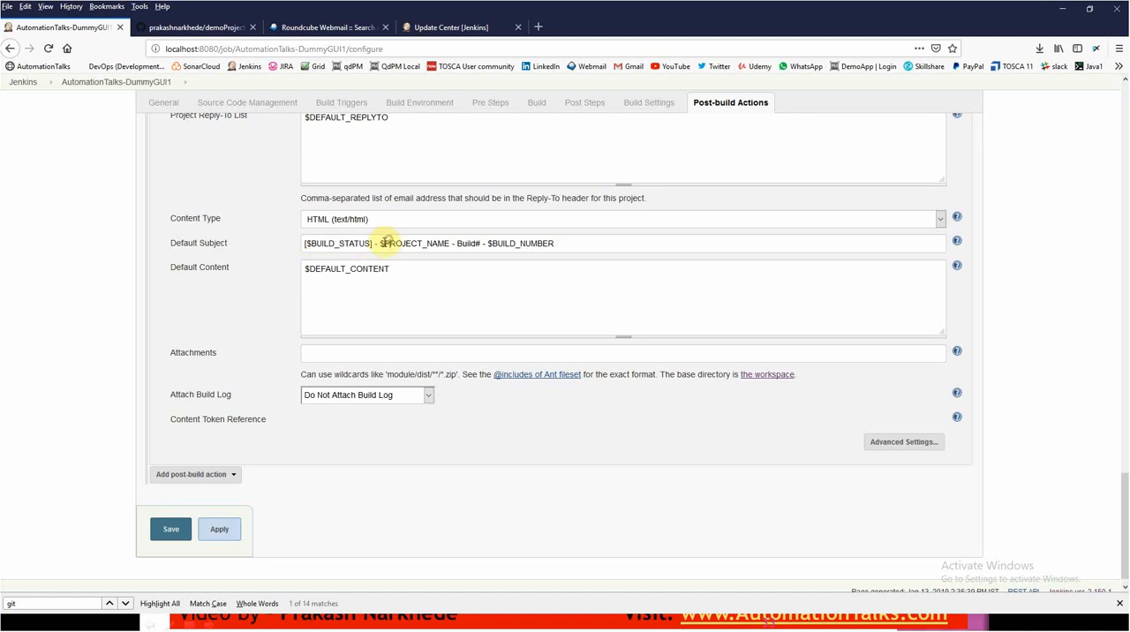
pyautogui.moveTo(381, 245); pyautogui.dragTo(446, 244)
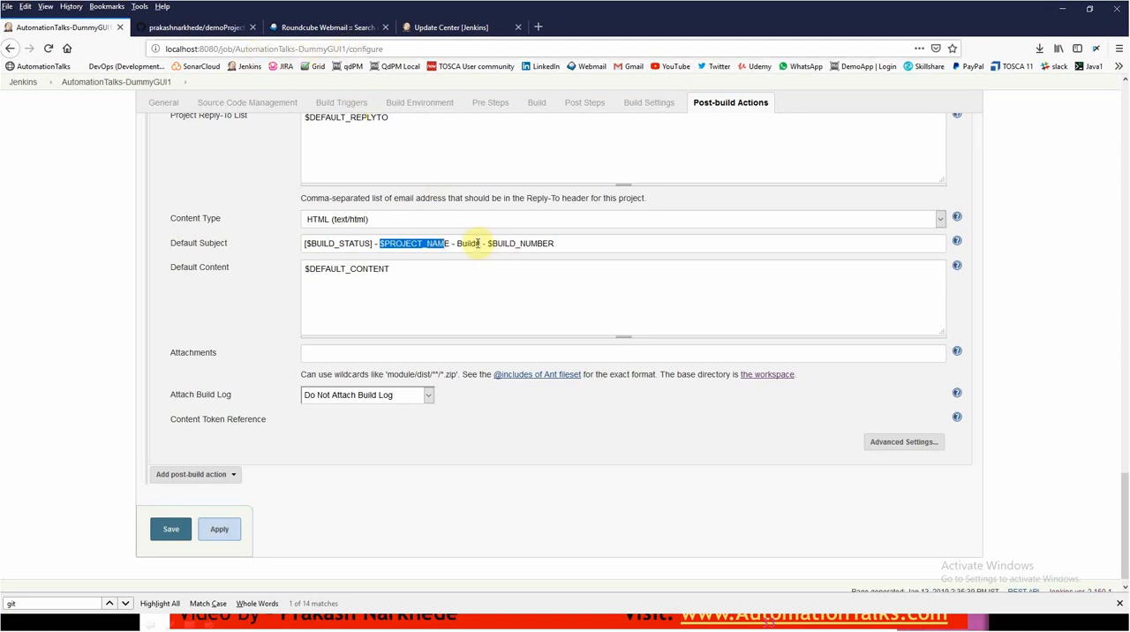
pyautogui.moveTo(493, 244); pyautogui.dragTo(563, 245)
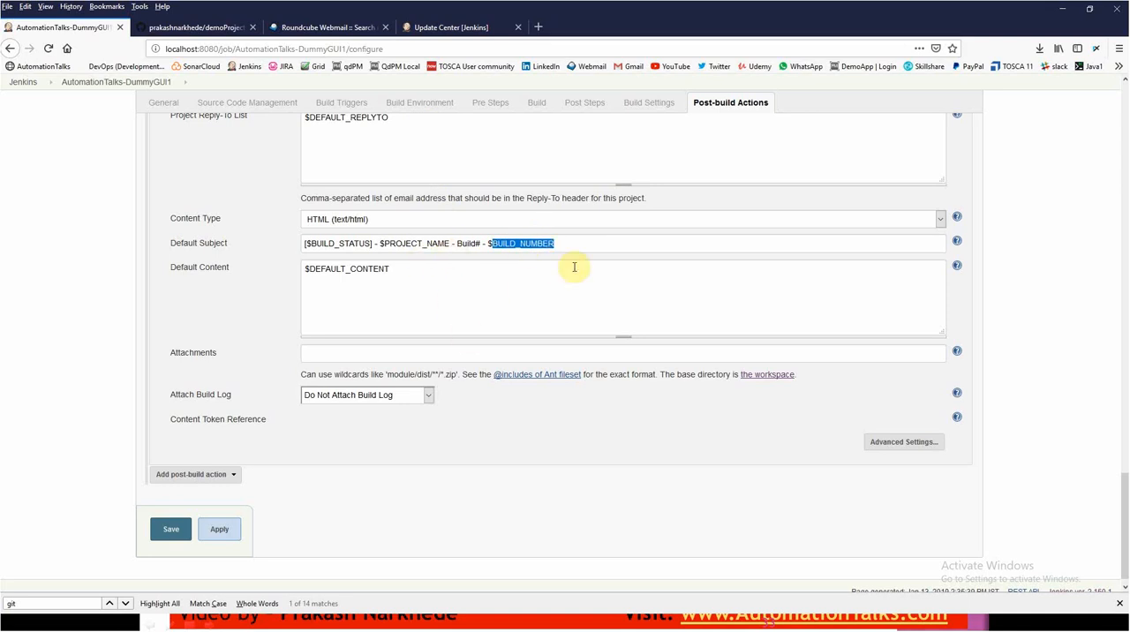
# - Replace the default content with the greeting "Dear User, <br/> <br/>"
pyautogui.click(440, 293)
pyautogui.hotkey('ctrl', 'a')
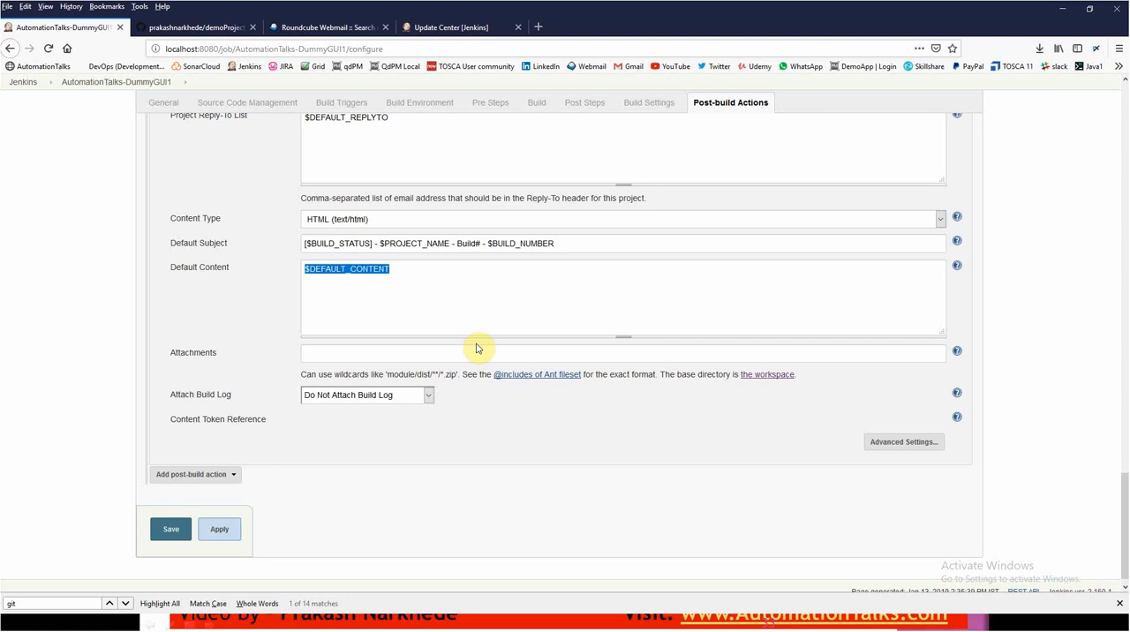
pyautogui.write('Dear')
pyautogui.press('BackSpace')
pyautogui.press('BackSpace')
pyautogui.write('ar User')
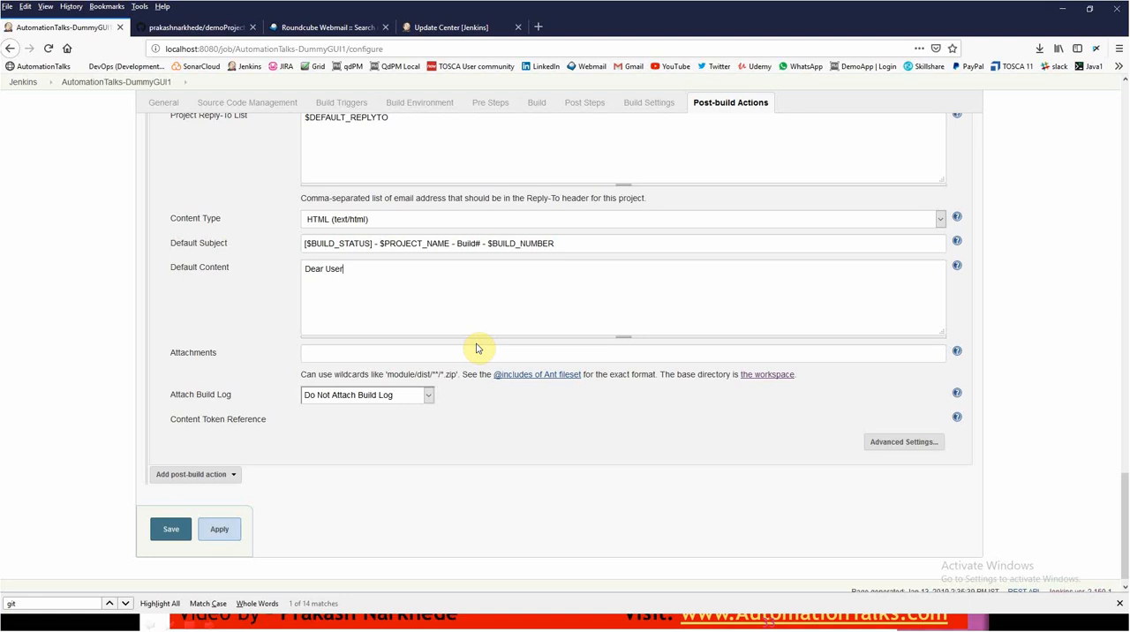
pyautogui.write(', <br/> <br/>')
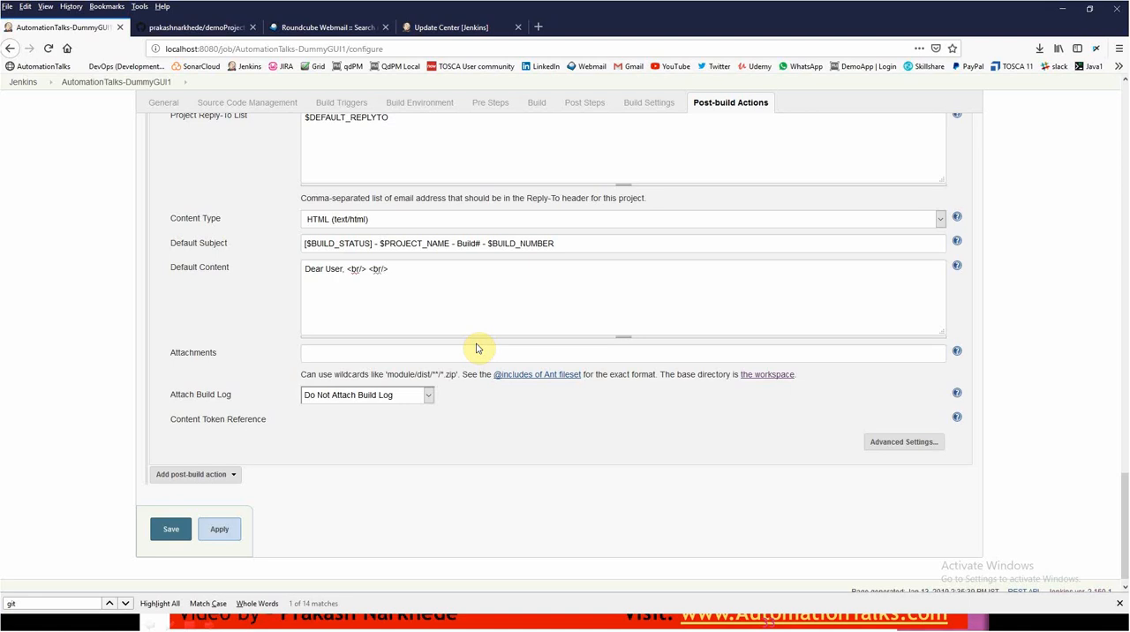
# - Start a second line in the default content reading "Please find attached test execution report for"
pyautogui.click(426, 271)
pyautogui.press('Return')
pyautogui.write('PLe')
pyautogui.press('BackSpace')
pyautogui.press('BackSpace')
pyautogui.press('BackSpace')
pyautogui.press('BackSpace')
pyautogui.press('BackSpace')
pyautogui.write('lease find attached re')
pyautogui.press('BackSpace')
pyautogui.press('BackSpace')
pyautogui.write('test exeucutio')
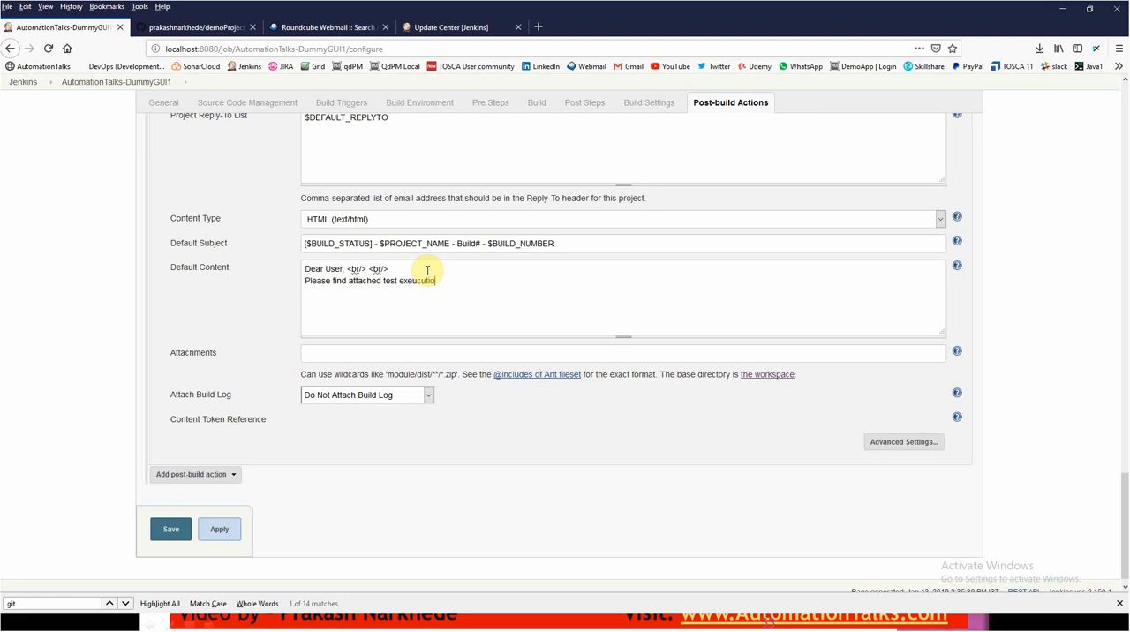
pyautogui.write('n report for')
# - Continue the second line of the default content with "Project: $PROJECT_NAME for Build#: $BUILD_NUMBER"
pyautogui.write('Project: $PROJE')
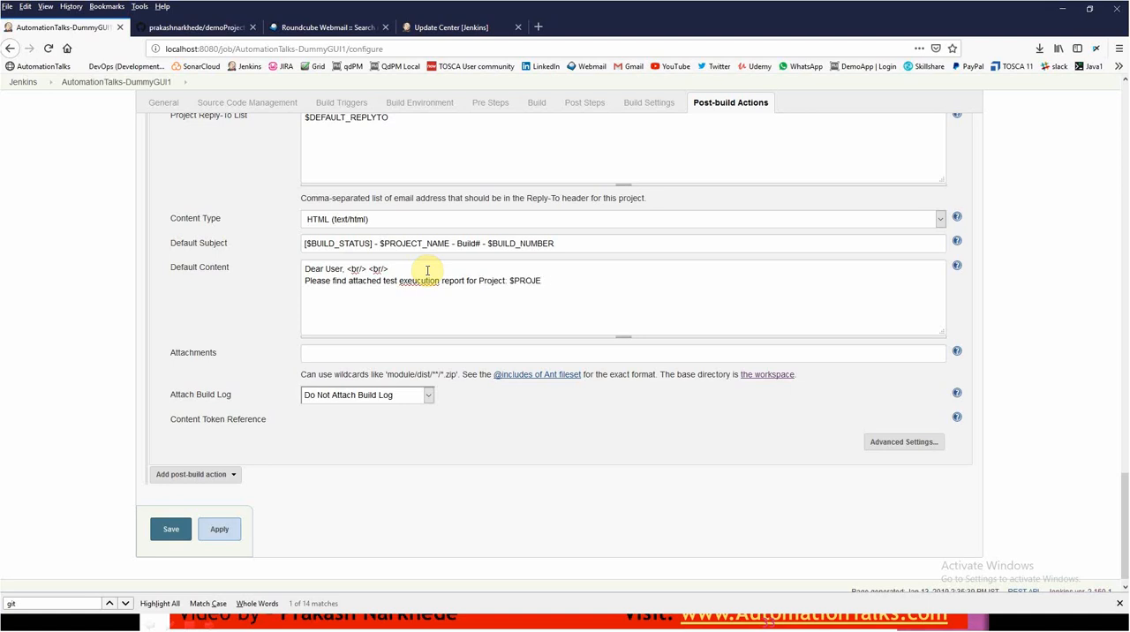
pyautogui.write('CT_NAME for Build#: $BUILD_NUMBER')
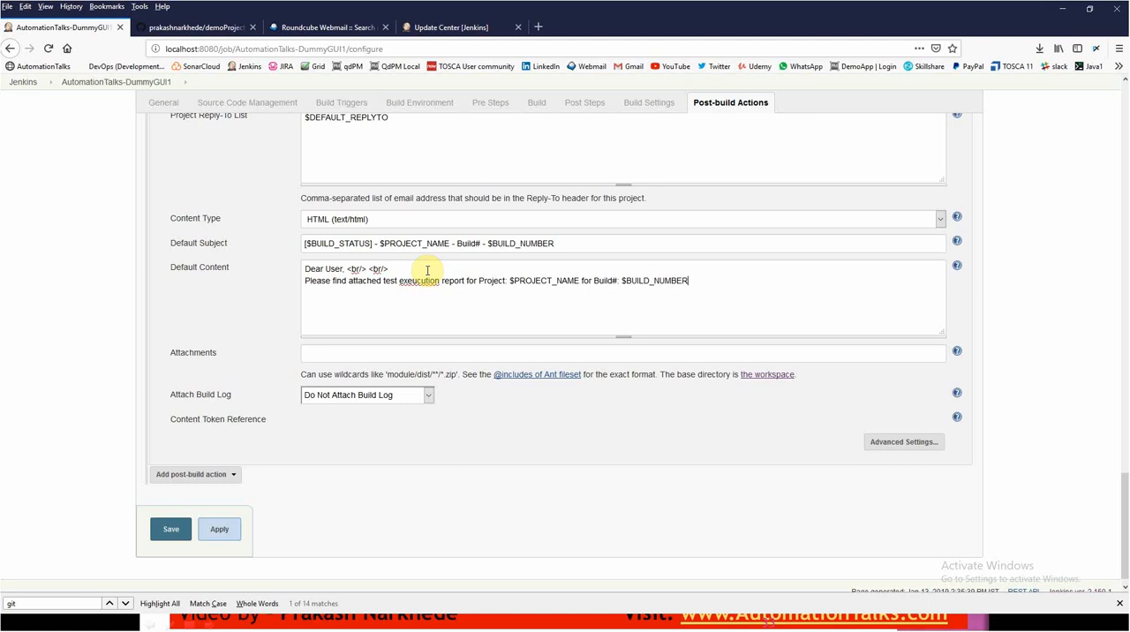
# - End the second content line with "<br/><br/>" and correct its misspelled word to "execution"
pyautogui.write('<>')
pyautogui.write('<')
pyautogui.write(' br')
pyautogui.write('/><')
pyautogui.write('br/>')
pyautogui.rightClick(405, 279)
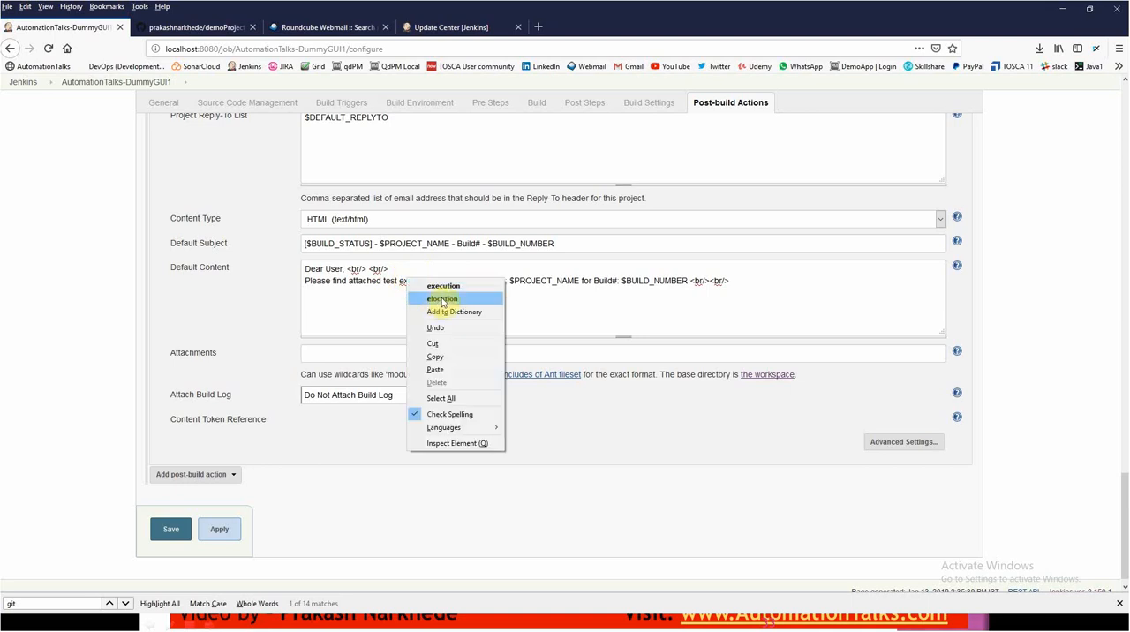
pyautogui.click(445, 286)
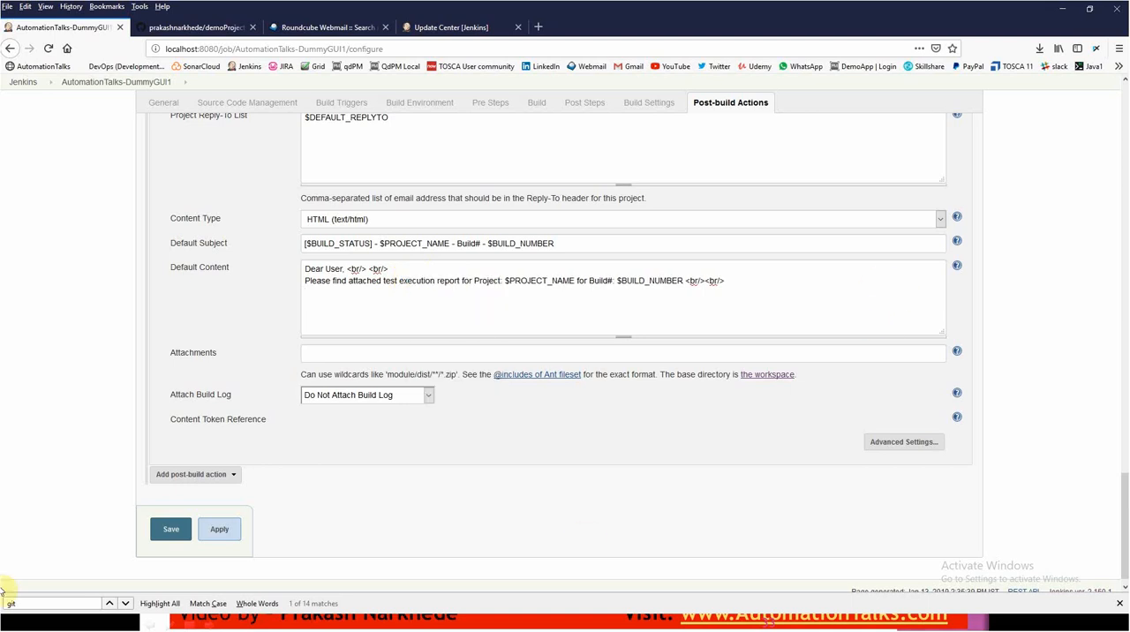
# - Show the help texts for the Default Content and Default Subject fields
pyautogui.click(957, 267)
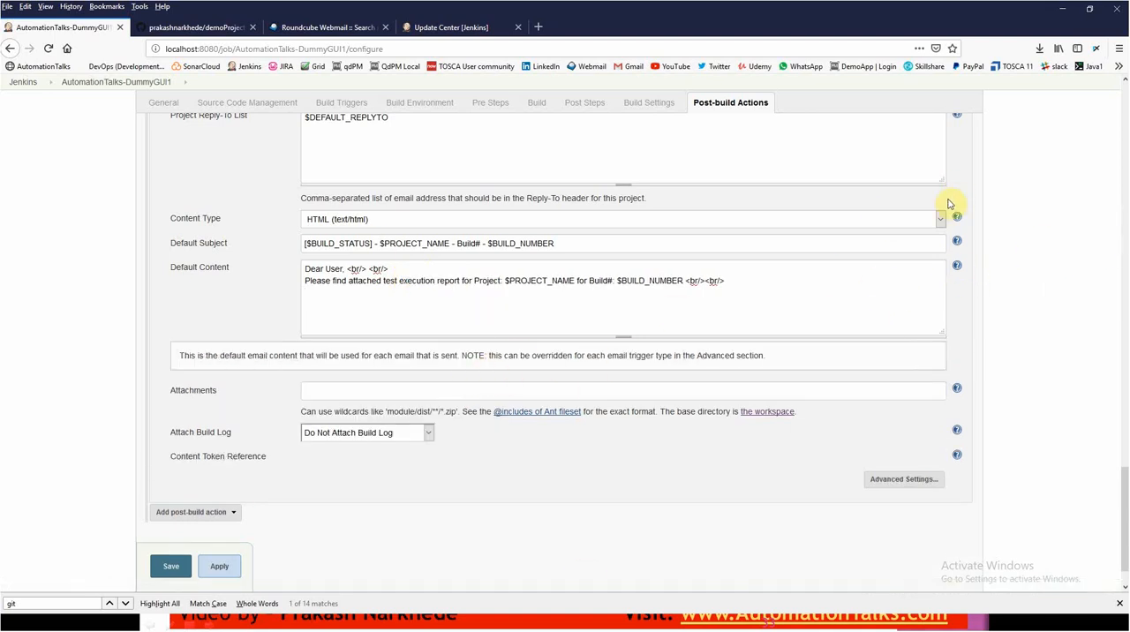
pyautogui.click(956, 241)
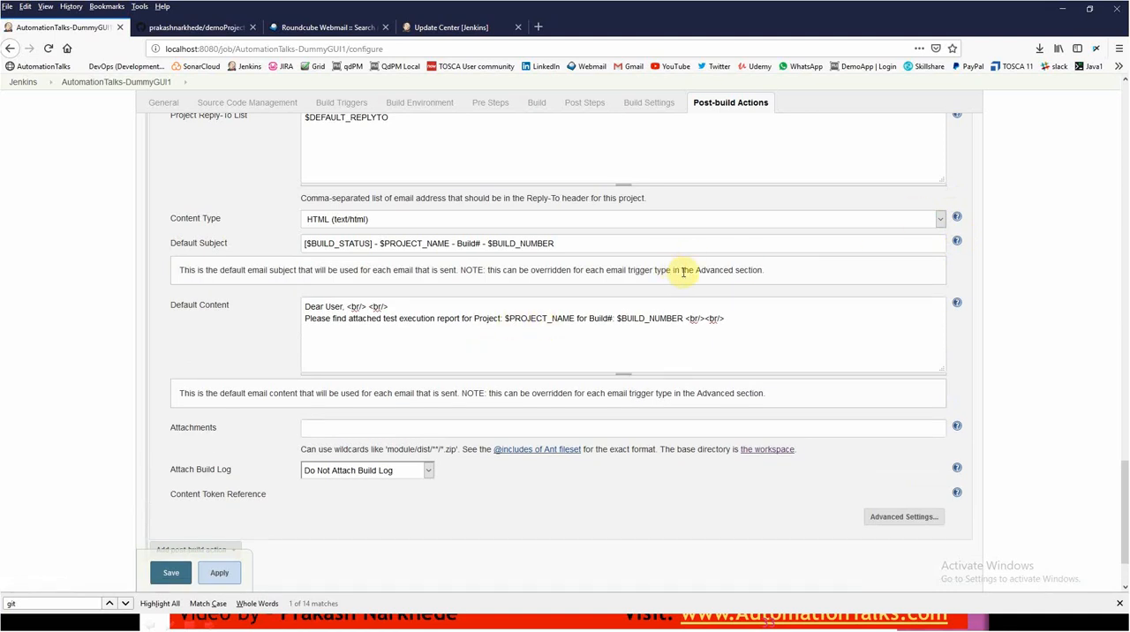
# - Add a blank line below the second line of the default content and start a new line reading "Build URL is: "
pyautogui.click(752, 316)
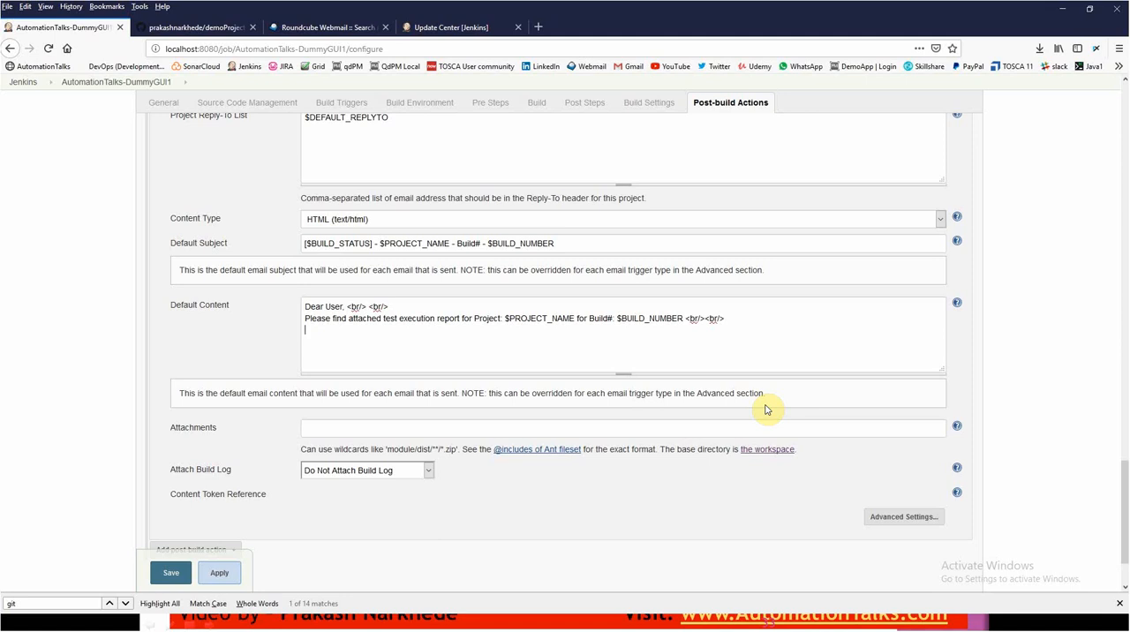
pyautogui.click(729, 318)
pyautogui.press('Return')
# - Complete the Build URL line of the default content with "$BUILD_URL" and end it with a line break
pyautogui.press('Return')
pyautogui.write('Build URL is: $BUILD_URL')
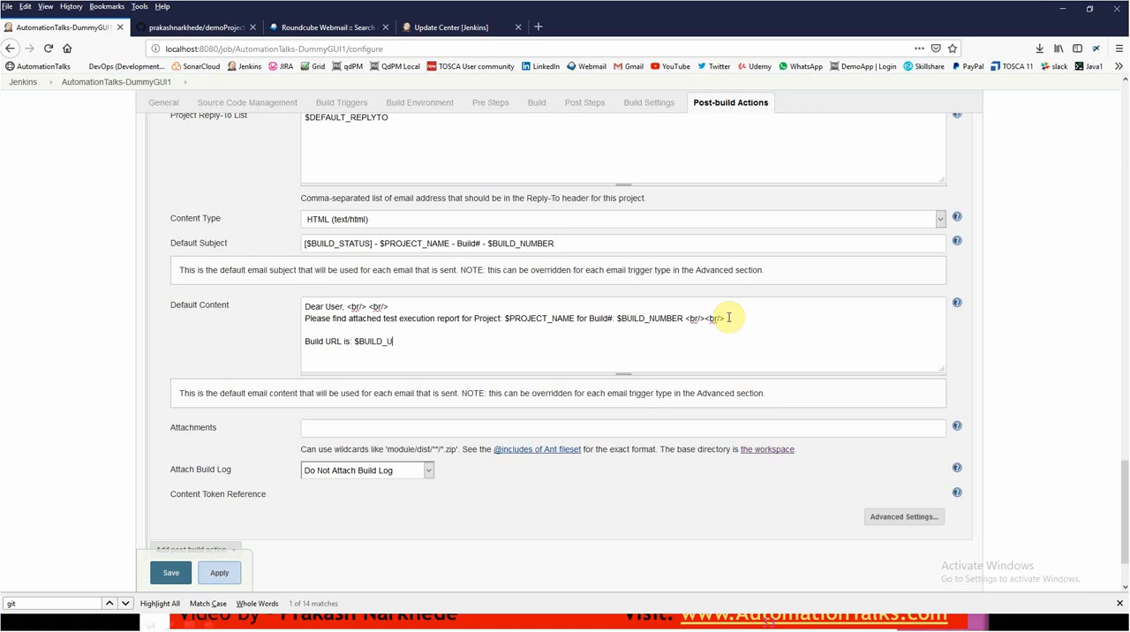
pyautogui.press('Return')
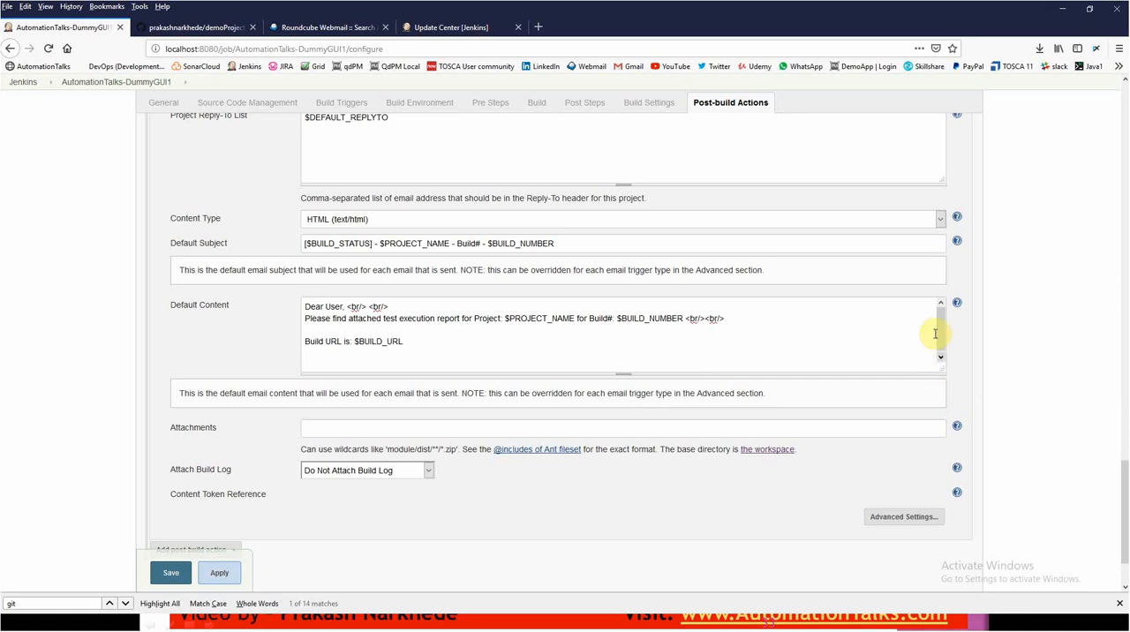
# - Copy the path "test-output\emailable-report.html" from the Notepad++ note into the Attachments field of the Jenkins job
pyautogui.click(358, 430)
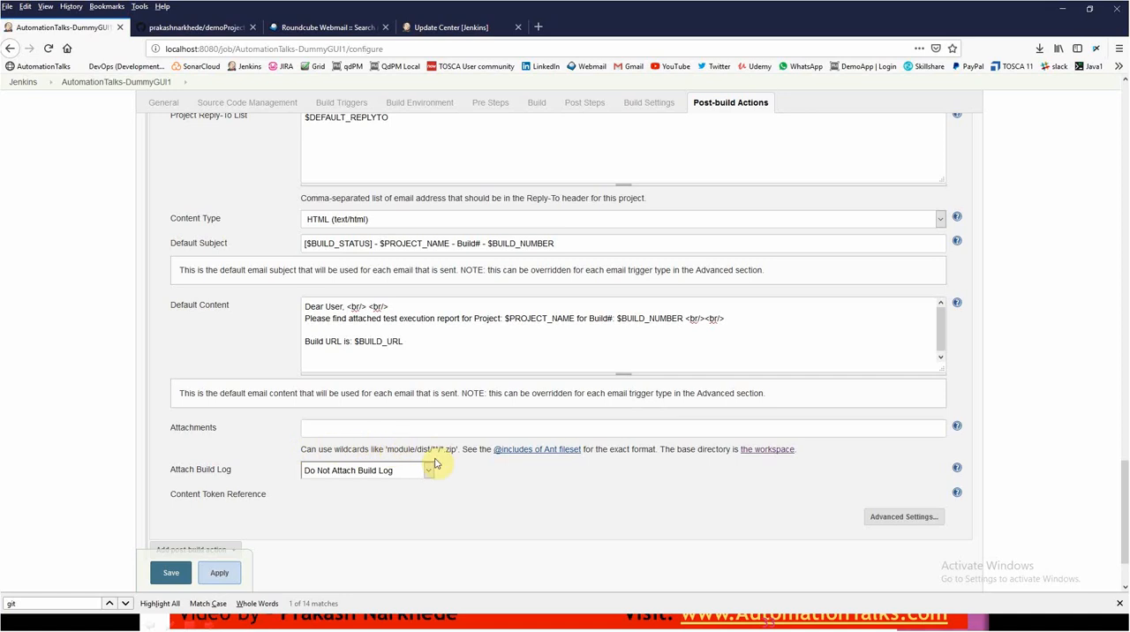
pyautogui.moveTo(457, 450); pyautogui.dragTo(389, 449)
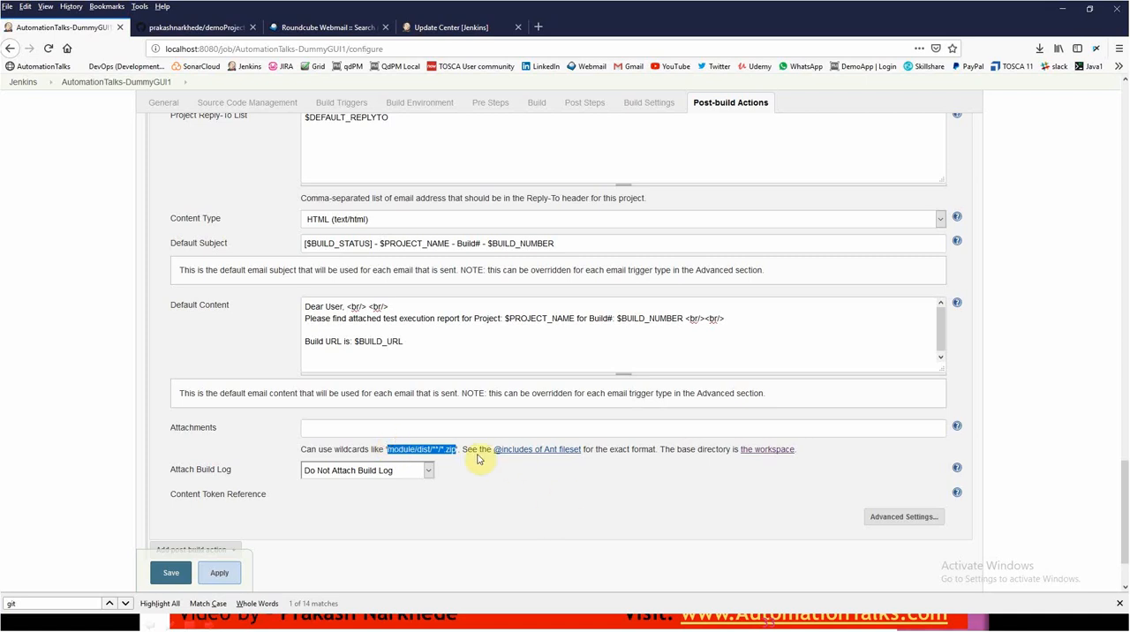
pyautogui.click(416, 427)
pyautogui.hotkey('alt', 'Tab')
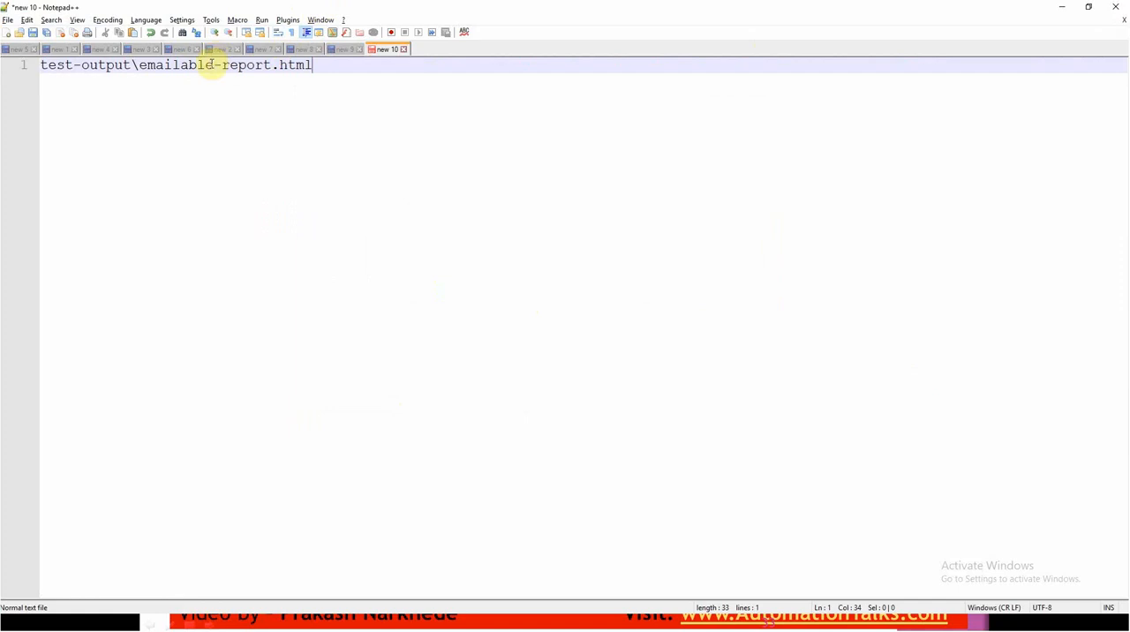
pyautogui.moveTo(313, 65); pyautogui.dragTo(392, 136)
pyautogui.hotkey('shift', 'Home')
pyautogui.hotkey('ctrl', 'c')
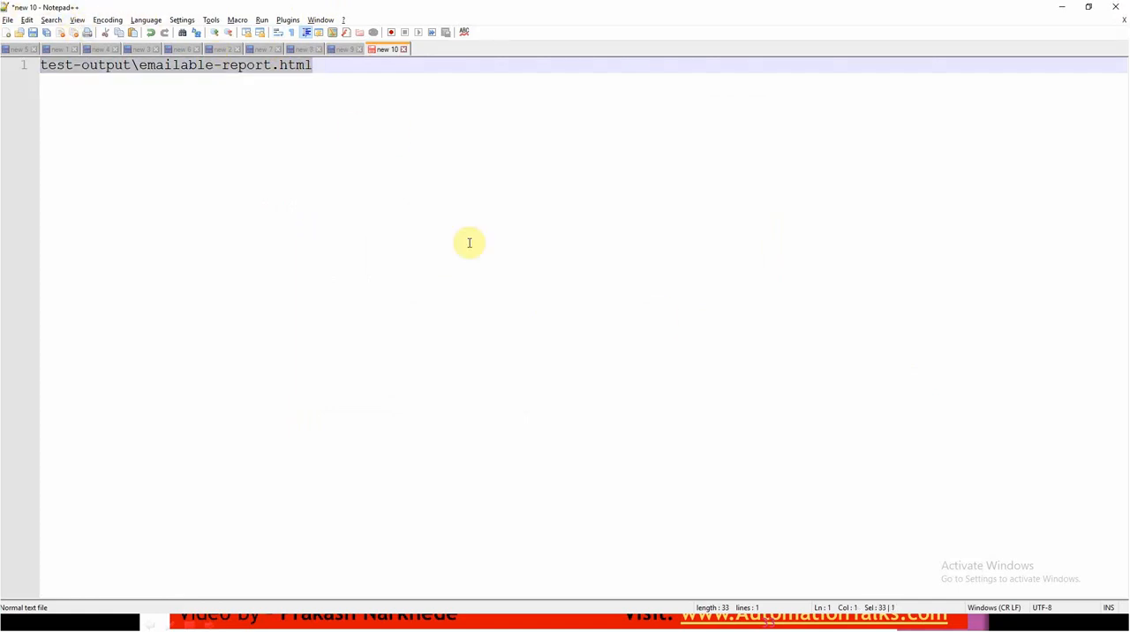
pyautogui.hotkey('alt', 'Tab')
pyautogui.hotkey('ctrl', 'v')
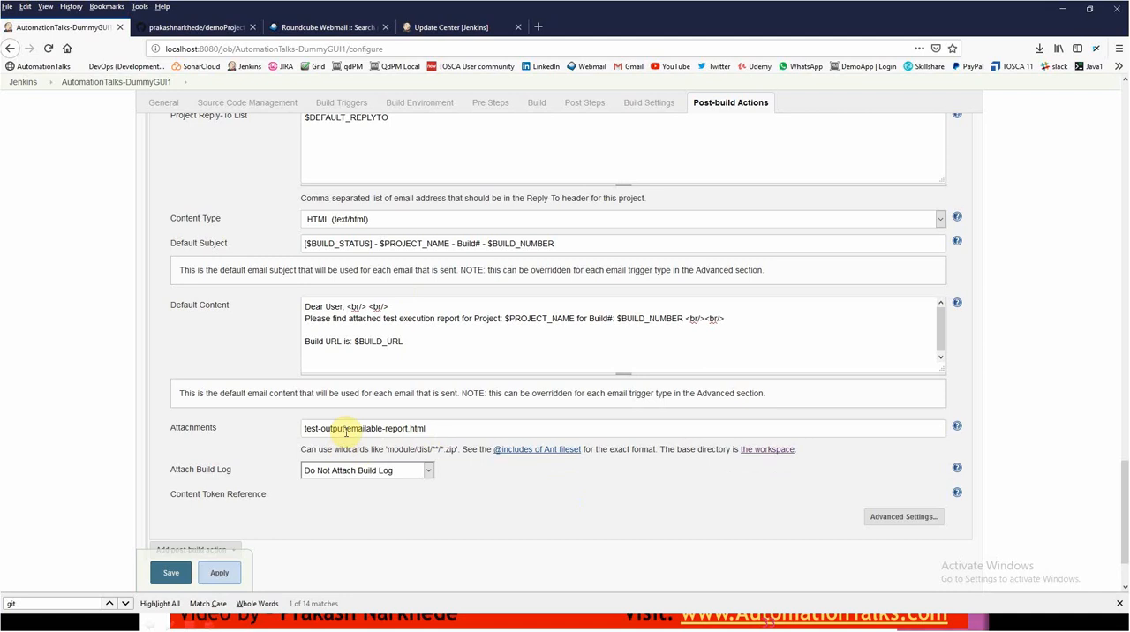
# - Replace the backslash in the attachment path with a forward slash, giving "test-output/emailable-report.html"
pyautogui.press('BackSpace')
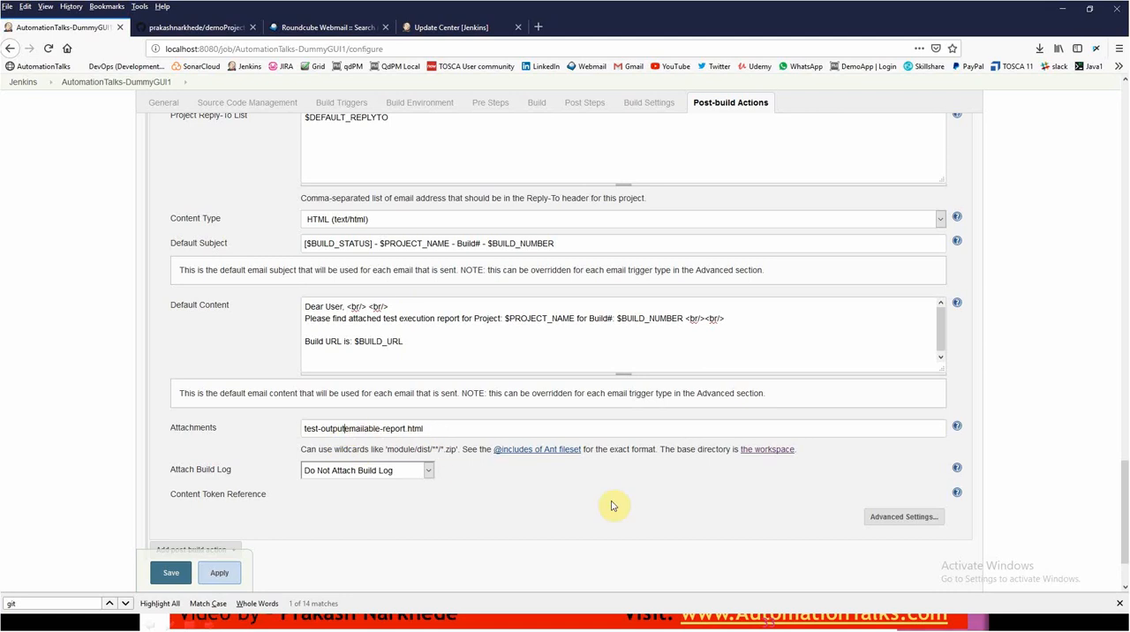
pyautogui.write('/')
pyautogui.press('Right')
pyautogui.press('Right')
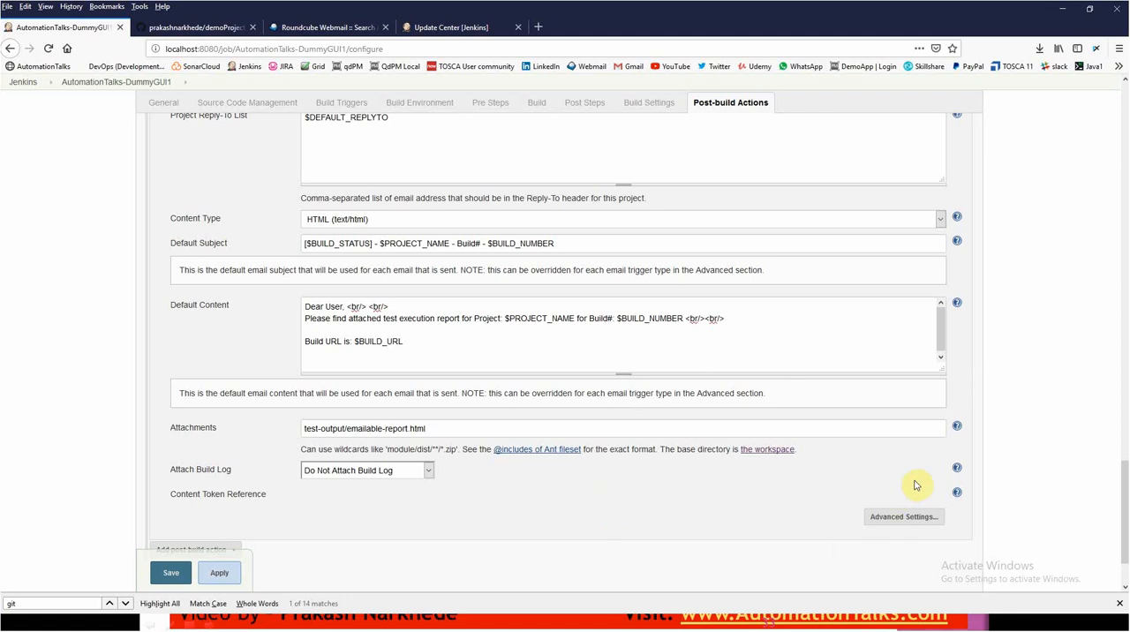
pyautogui.doubleClick(452, 431)
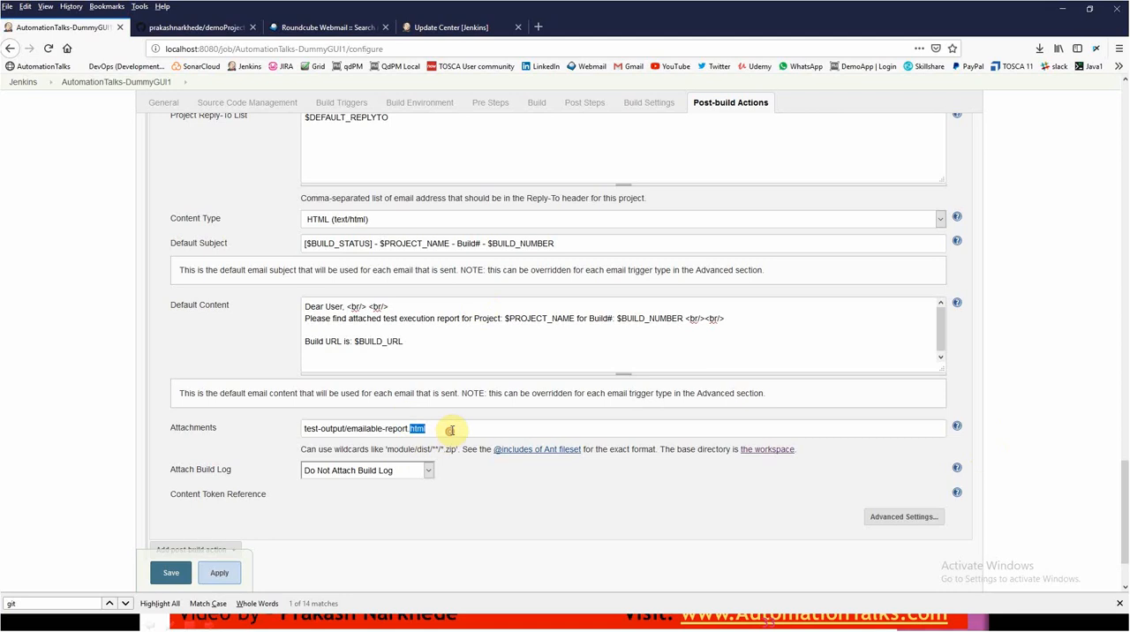
pyautogui.click(452, 431)
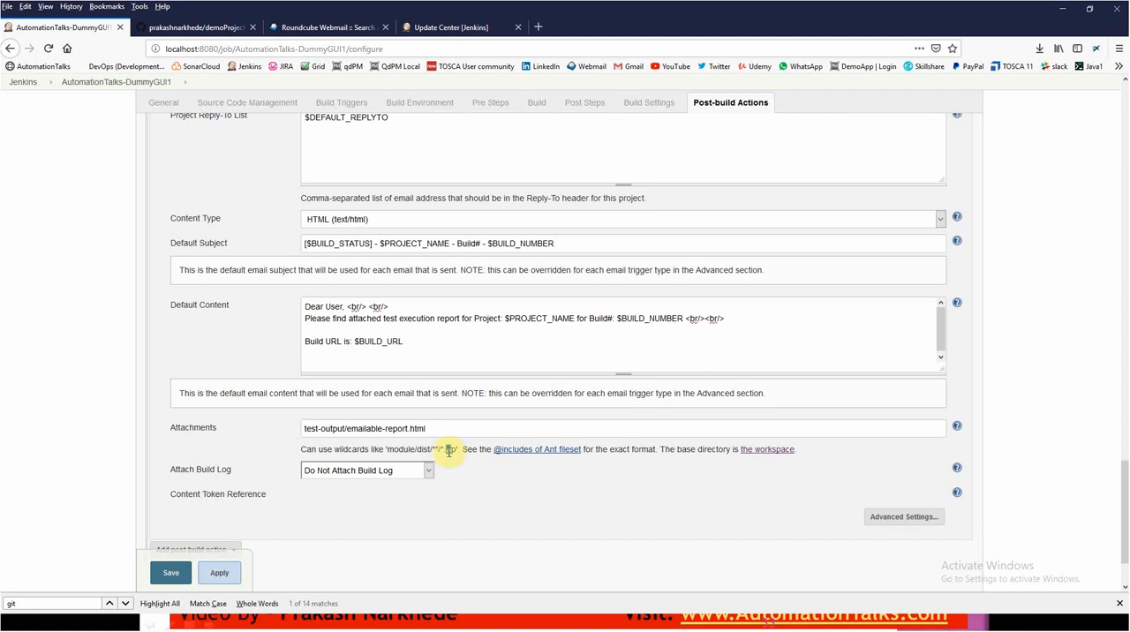
pyautogui.click(433, 427)
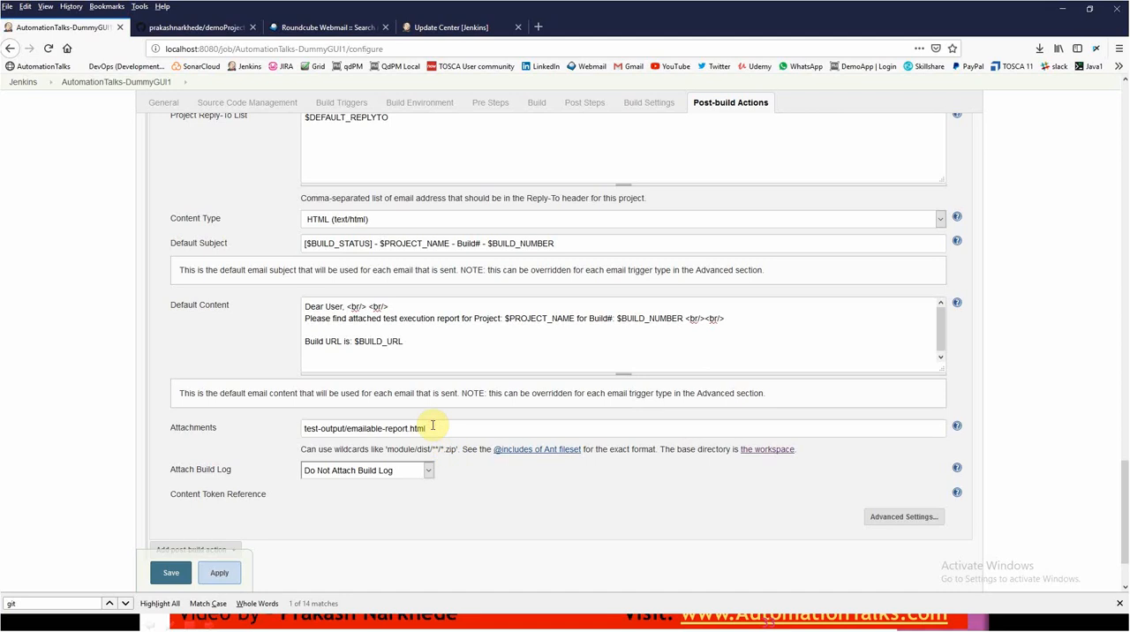
# - Set Attach Build Log to "Compress and Attach Build Log"
pyautogui.click(380, 474)
pyautogui.click(374, 502)
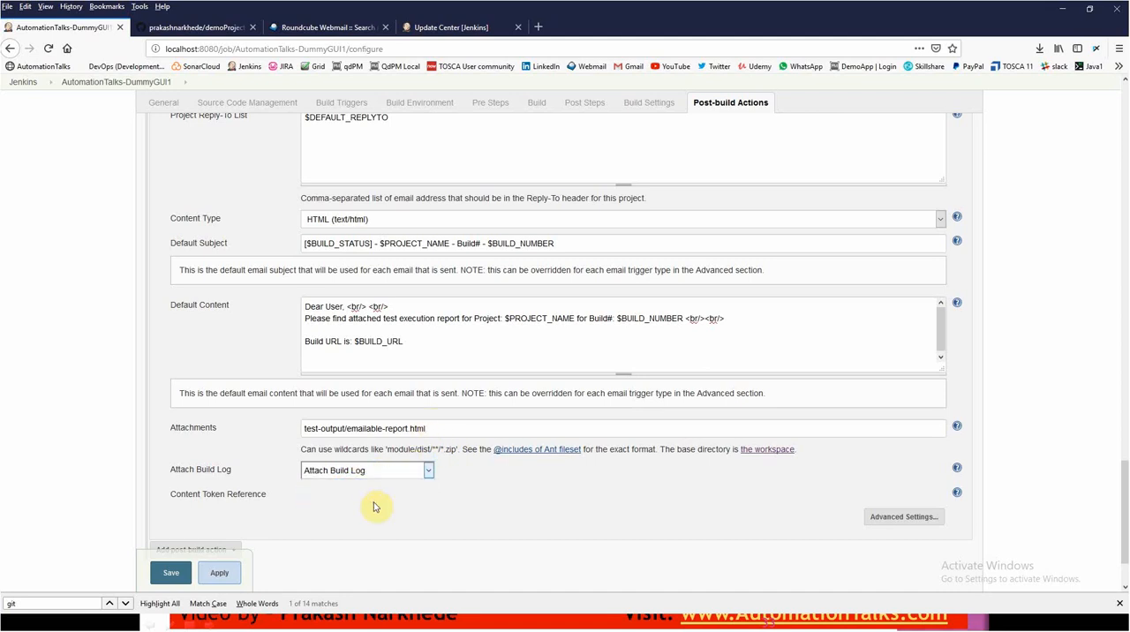
pyautogui.click(376, 474)
pyautogui.click(377, 512)
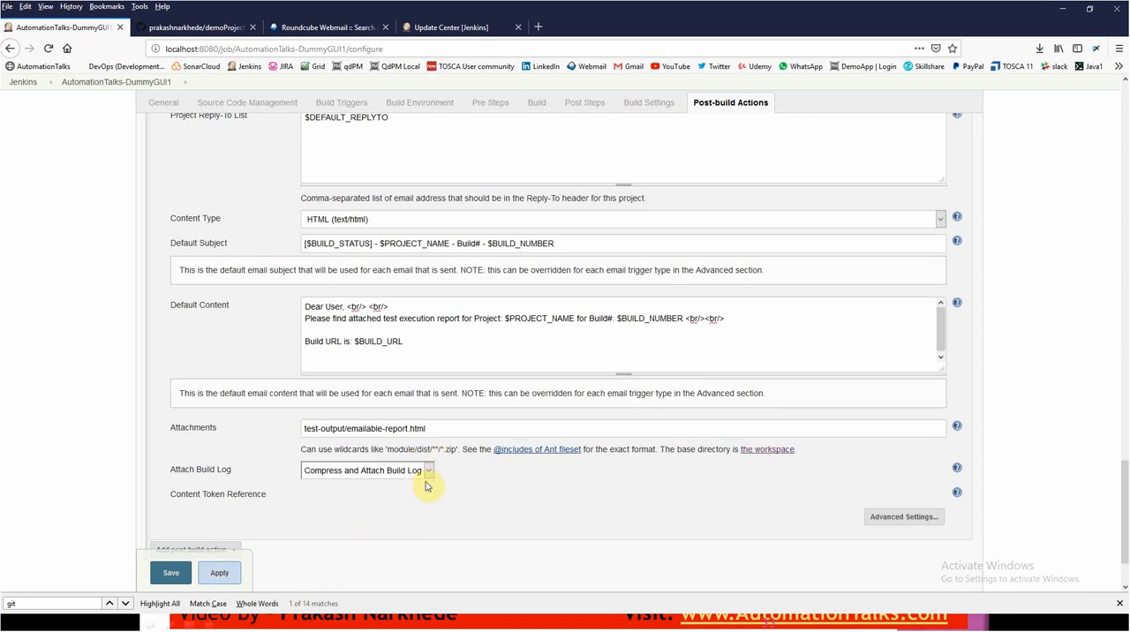
# - Review the email notification settings, then apply and save the job configuration
pyautogui.scroll(5, 544, 349)
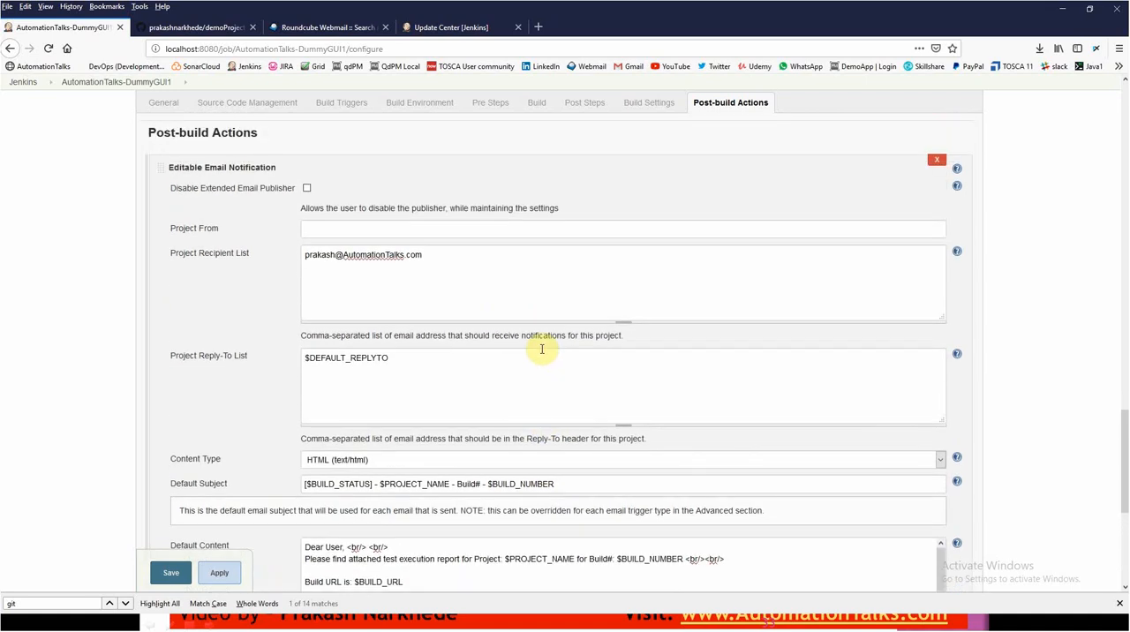
pyautogui.scroll(-2, 543, 349)
pyautogui.scroll(-5, 544, 349)
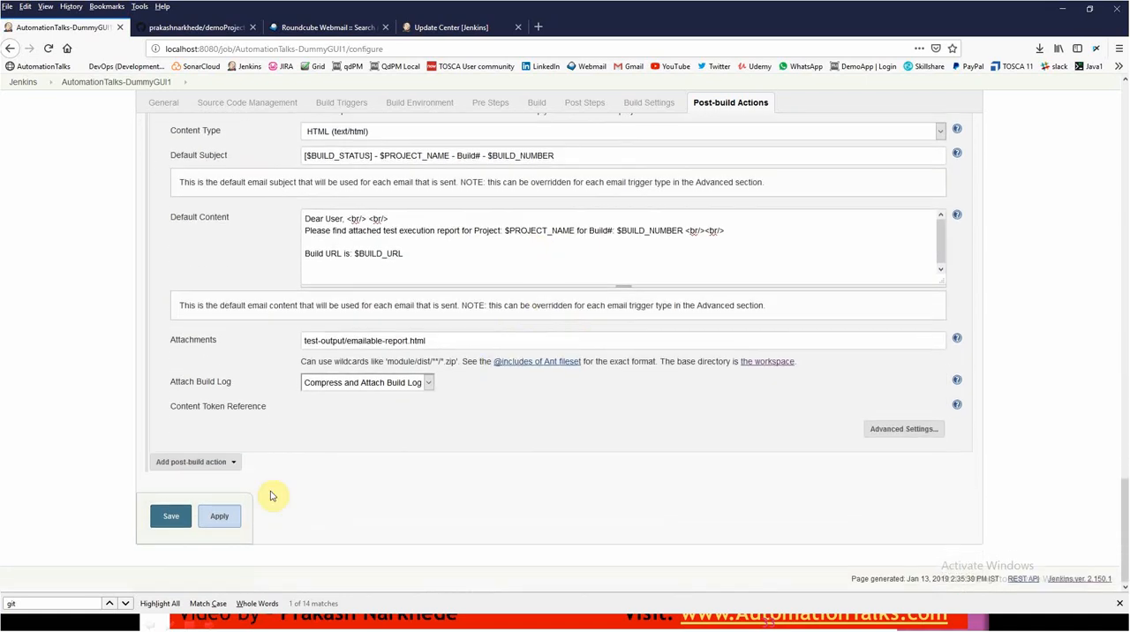
pyautogui.click(217, 519)
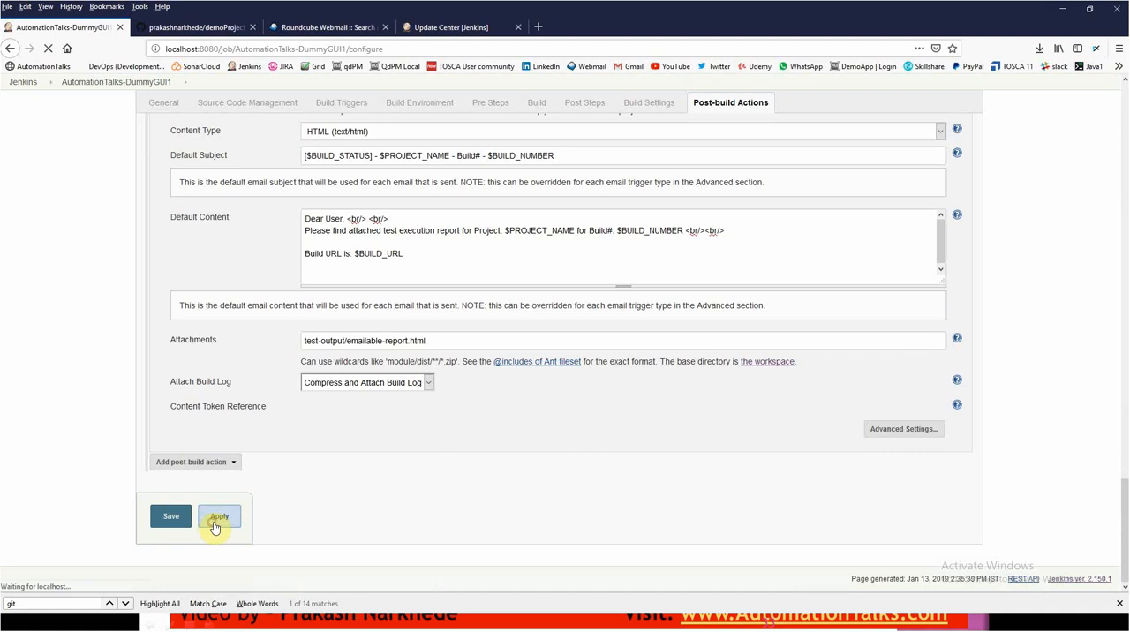
pyautogui.click(176, 521)
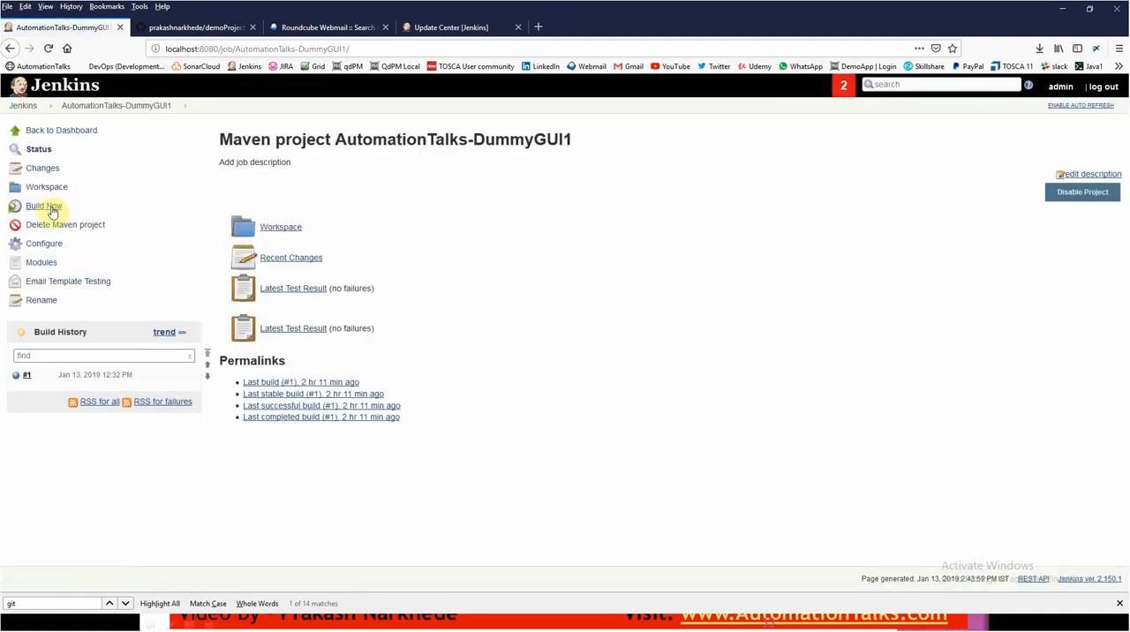
# - Start a new build of the job and examine its console output for test results and the email status
pyautogui.click(50, 210)
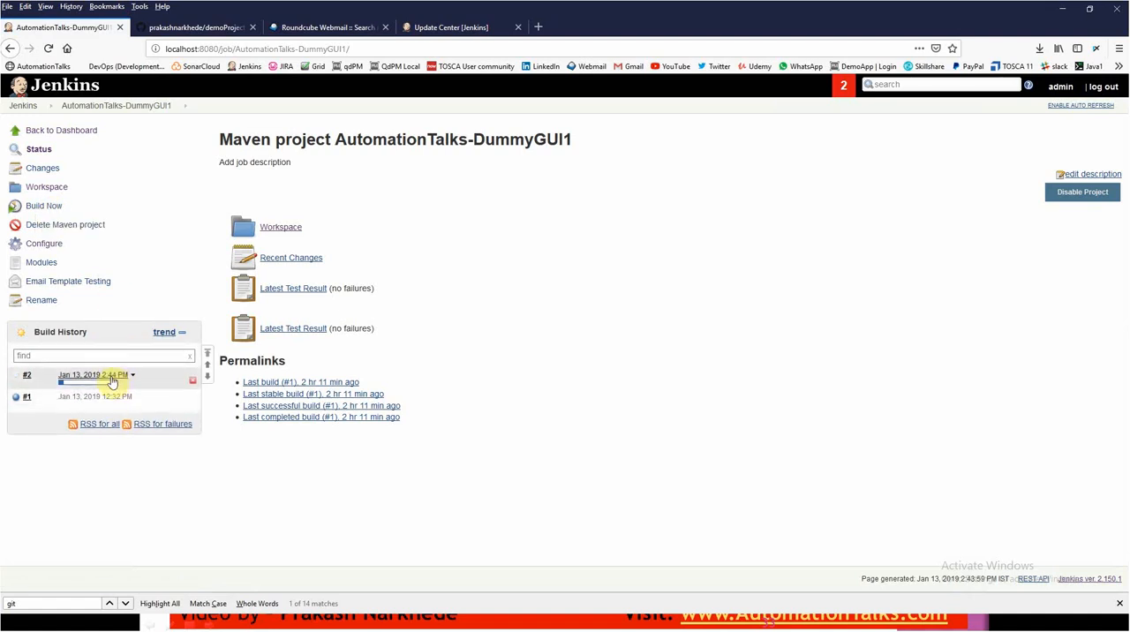
pyautogui.click(113, 378)
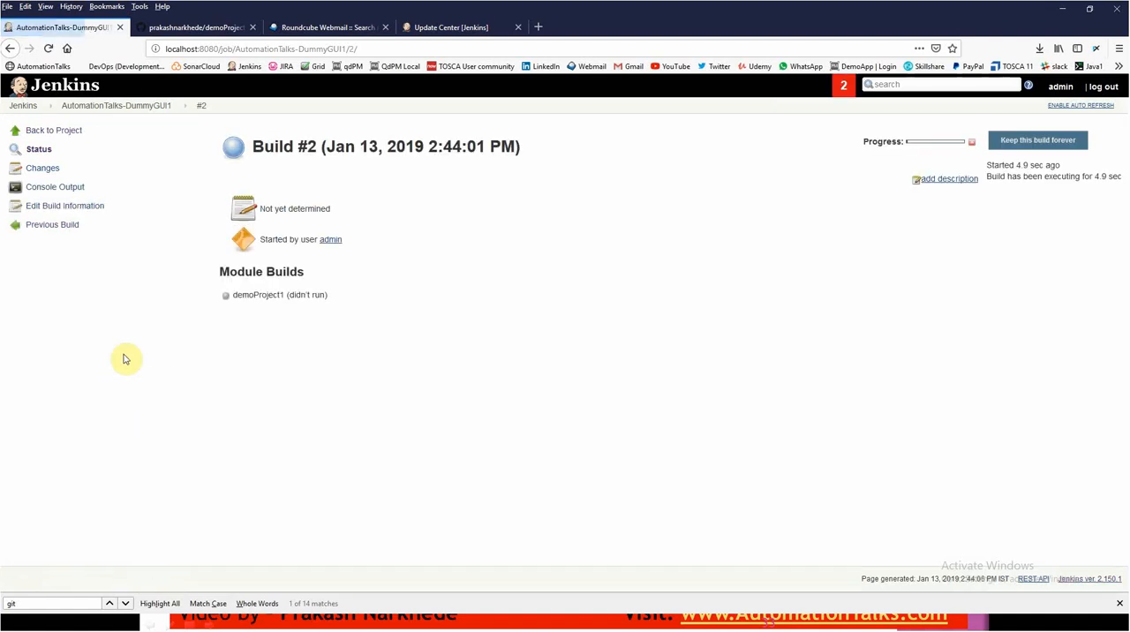
pyautogui.click(76, 188)
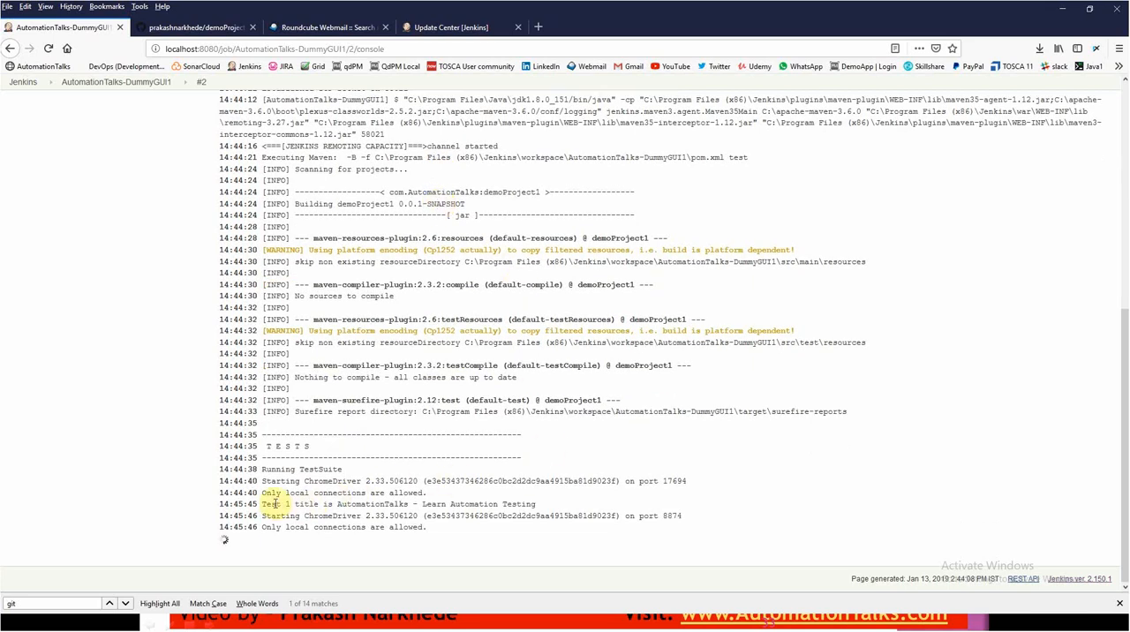
pyautogui.moveTo(265, 503); pyautogui.dragTo(542, 497)
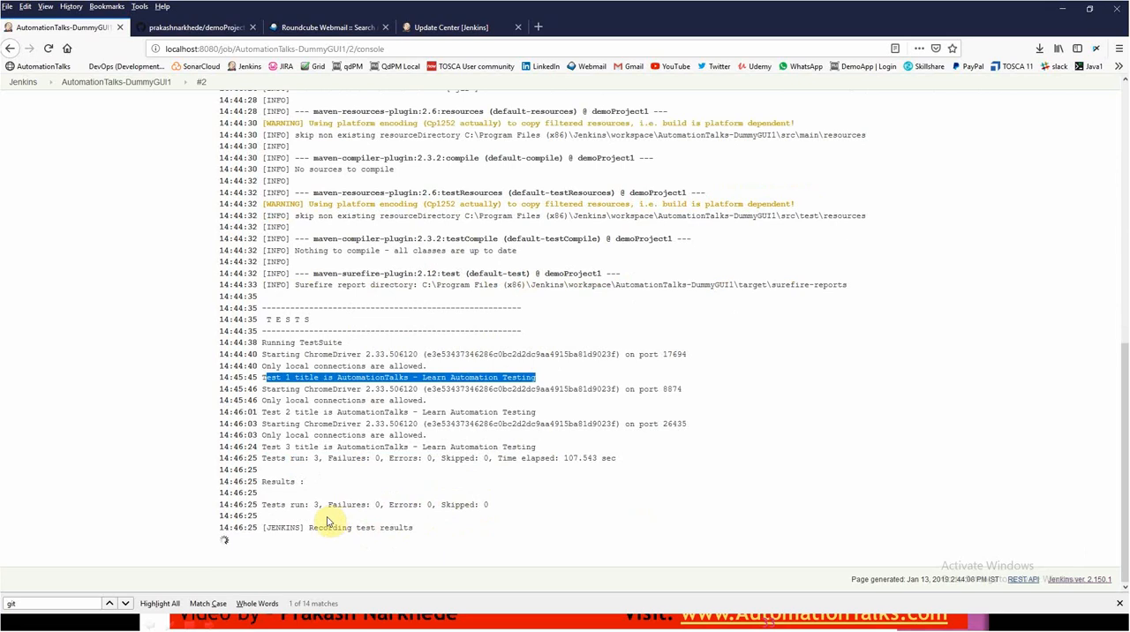
pyautogui.moveTo(264, 506); pyautogui.dragTo(489, 484)
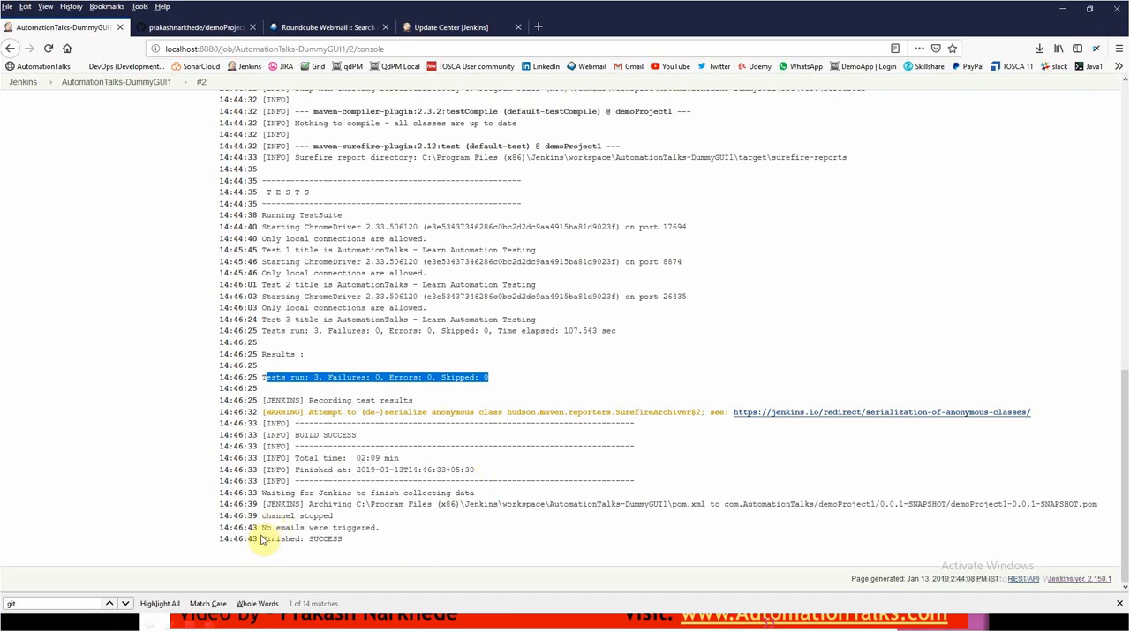
pyautogui.moveTo(263, 529); pyautogui.dragTo(385, 533)
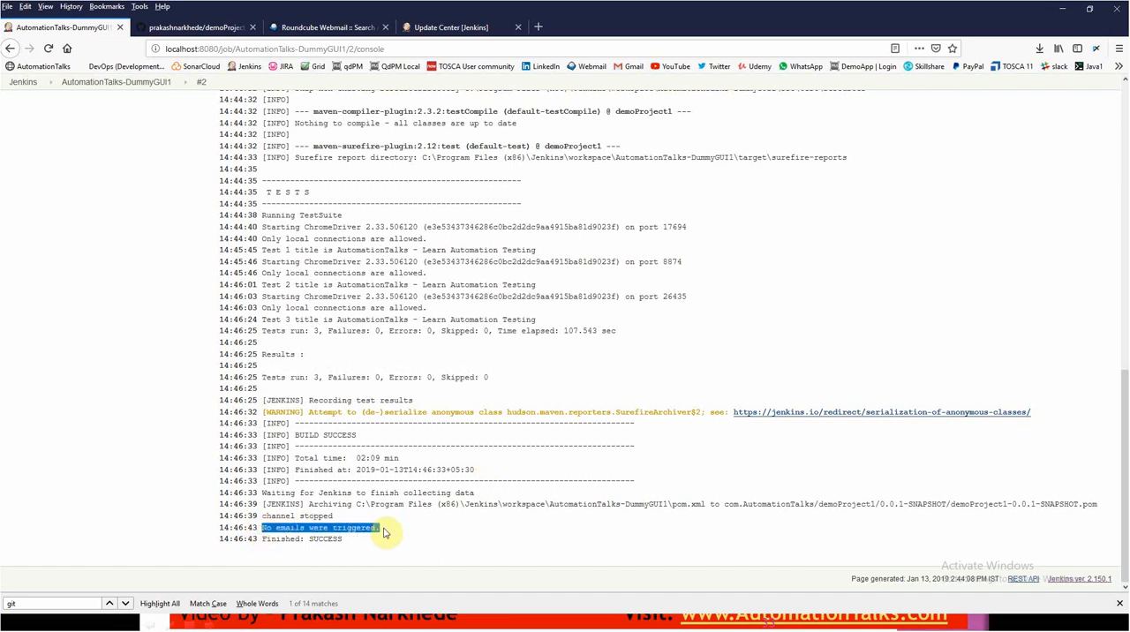
# - Switch to Roundcube Webmail and refresh the inbox to check for new messages
pyautogui.click(297, 26)
pyautogui.click(28, 133)
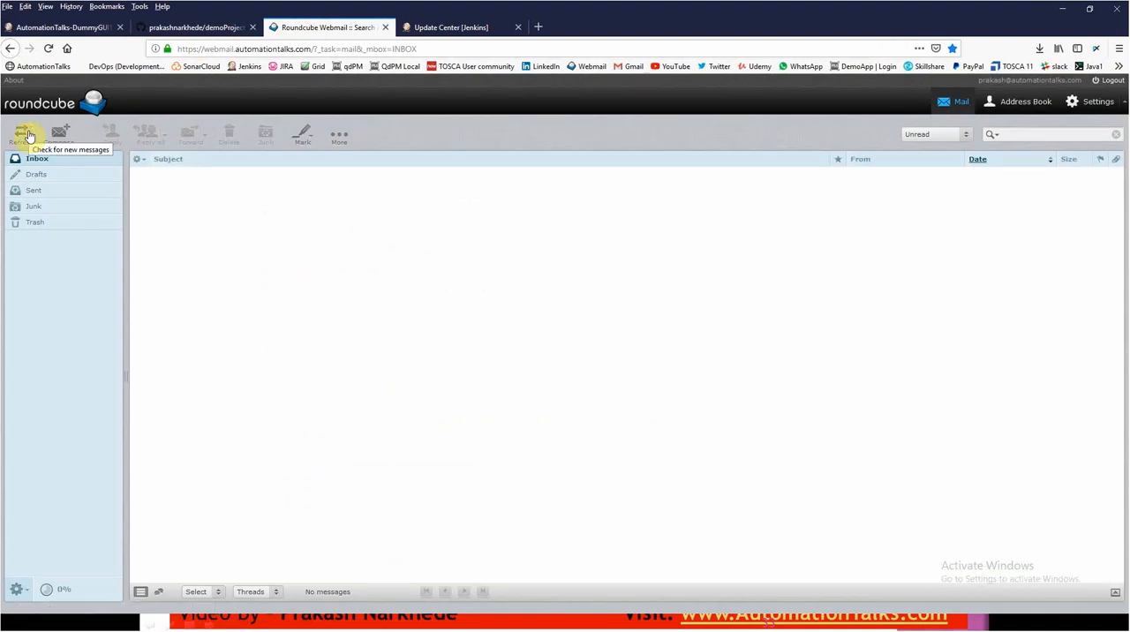
pyautogui.click(28, 132)
pyautogui.click(29, 133)
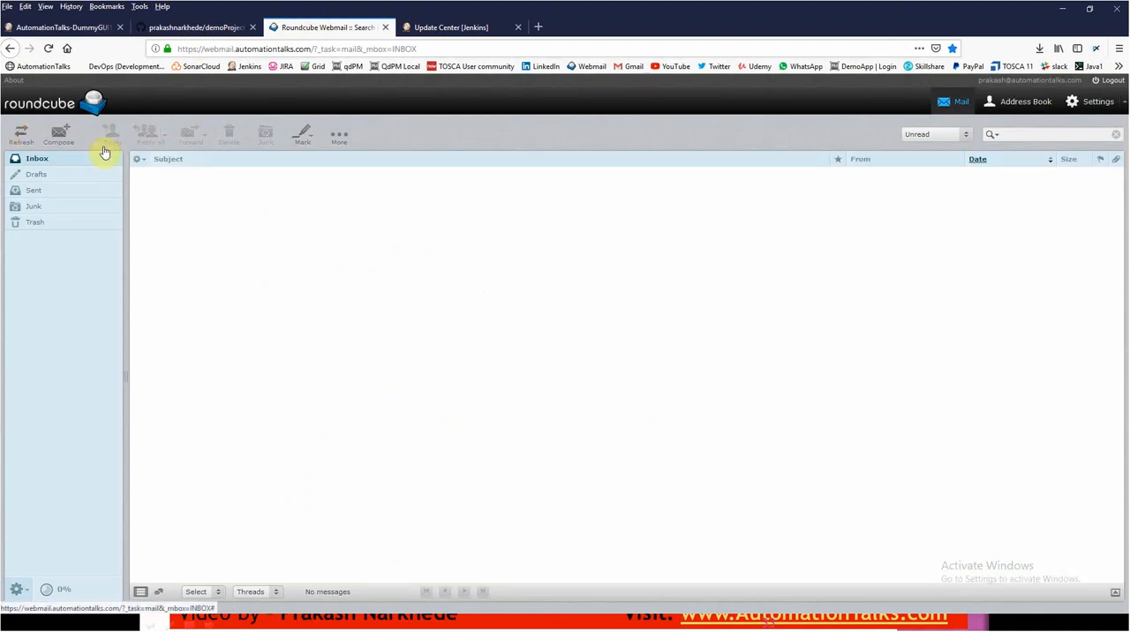
# - Return to the AutomationTalks-DummyGUI1 job in Jenkins and reopen its configuration
pyautogui.click(88, 28)
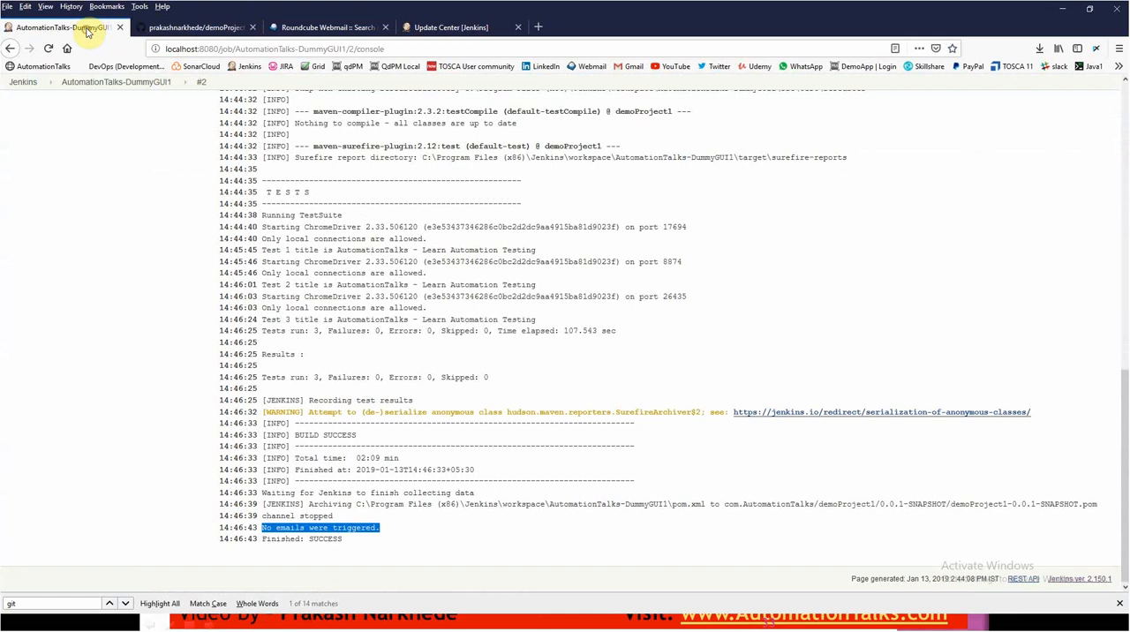
pyautogui.scroll(8, 230, 168)
pyautogui.click(126, 81)
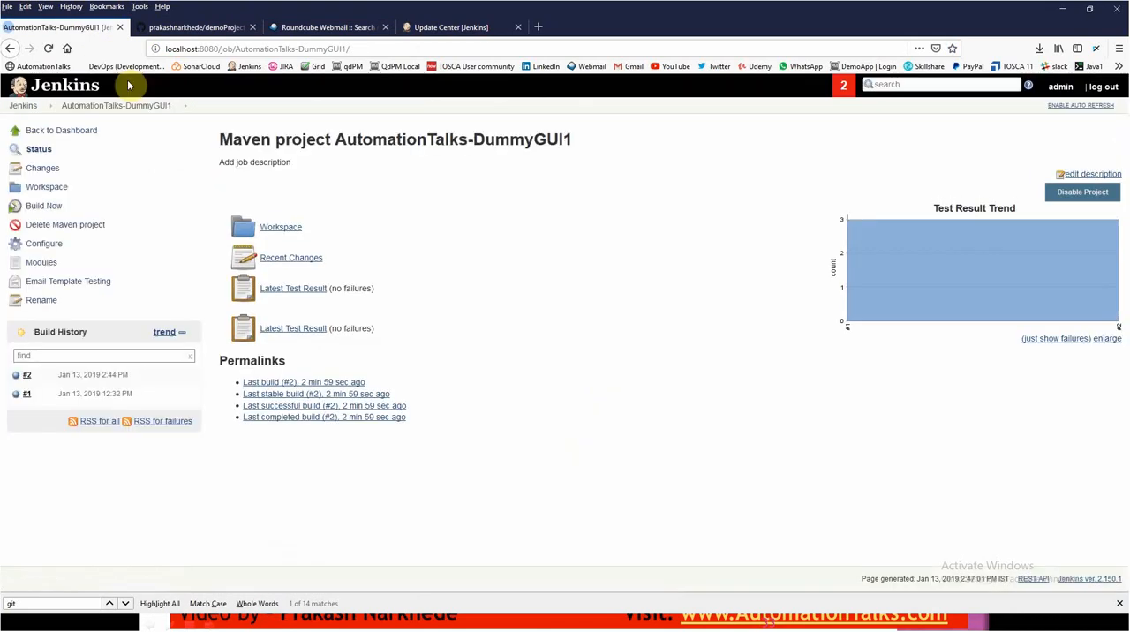
pyautogui.click(48, 251)
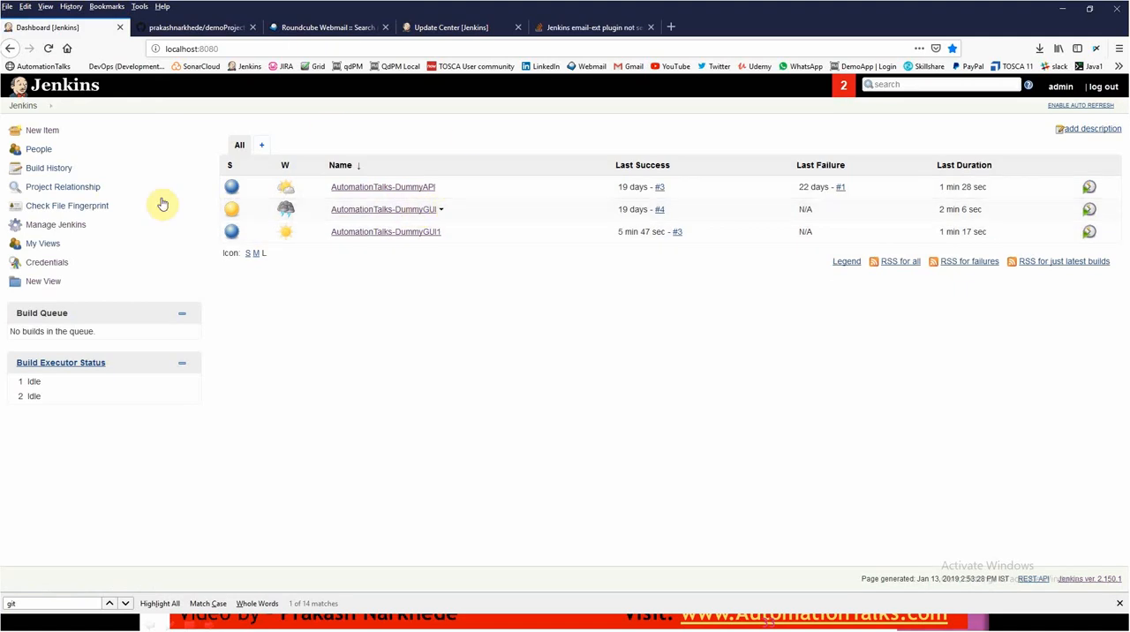
# - Open the global Configure System page of Jenkins
pyautogui.click(77, 232)
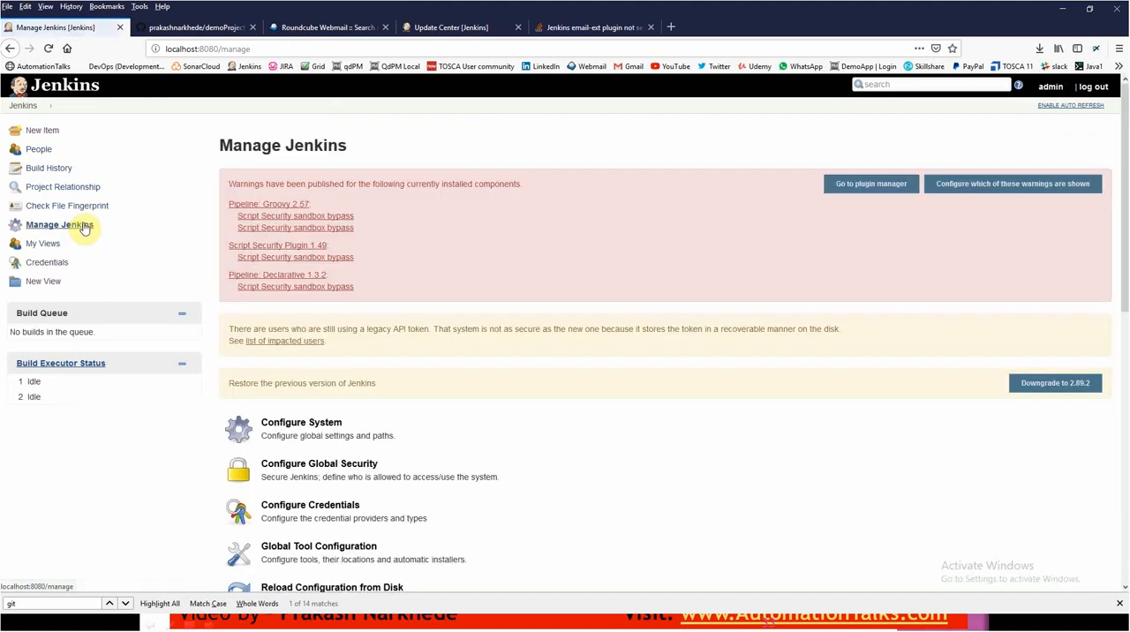
pyautogui.scroll(-3, 484, 302)
pyautogui.scroll(-1, 484, 303)
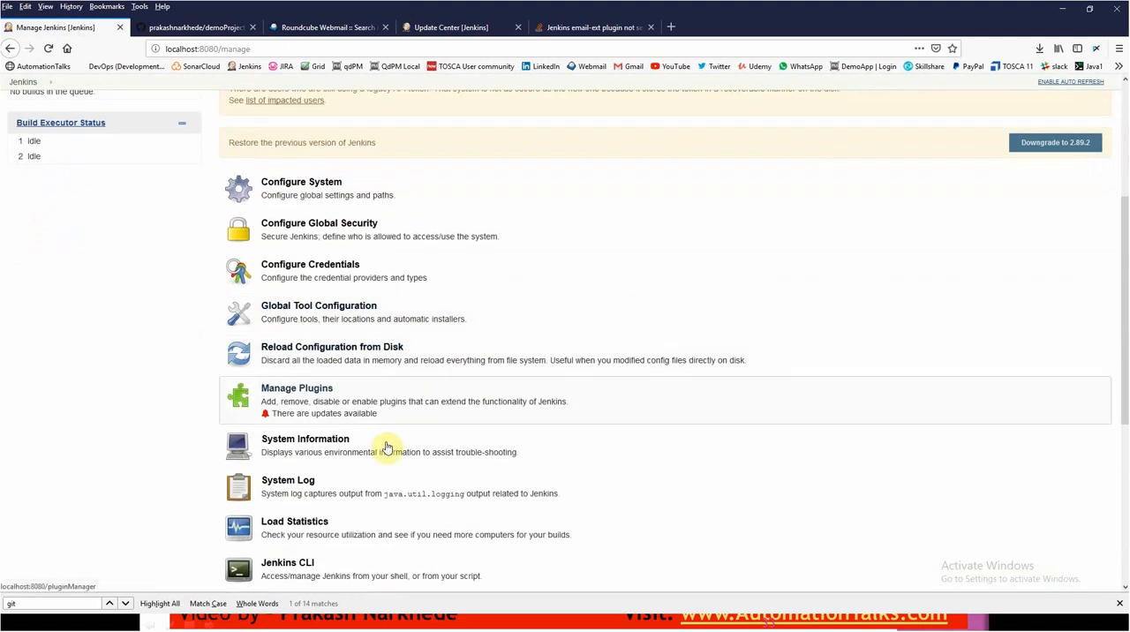
pyautogui.click(322, 198)
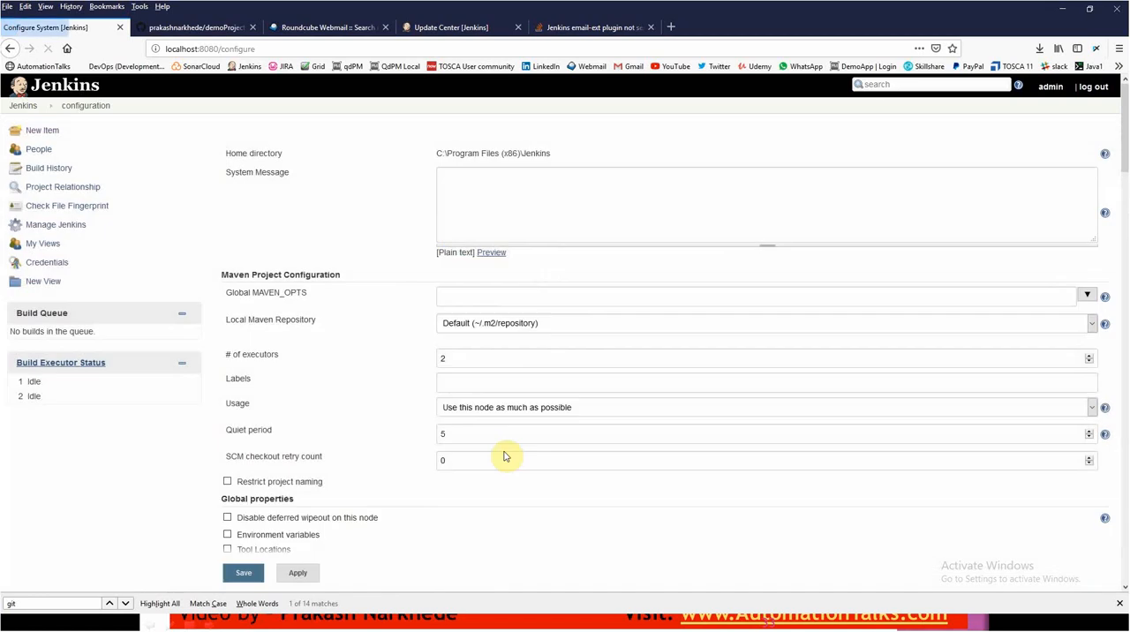
# - Expand the advanced settings of the global E-mail Notification section and examine the SMTP configuration
pyautogui.scroll(-3, 421, 448)
pyautogui.scroll(-20, 430, 451)
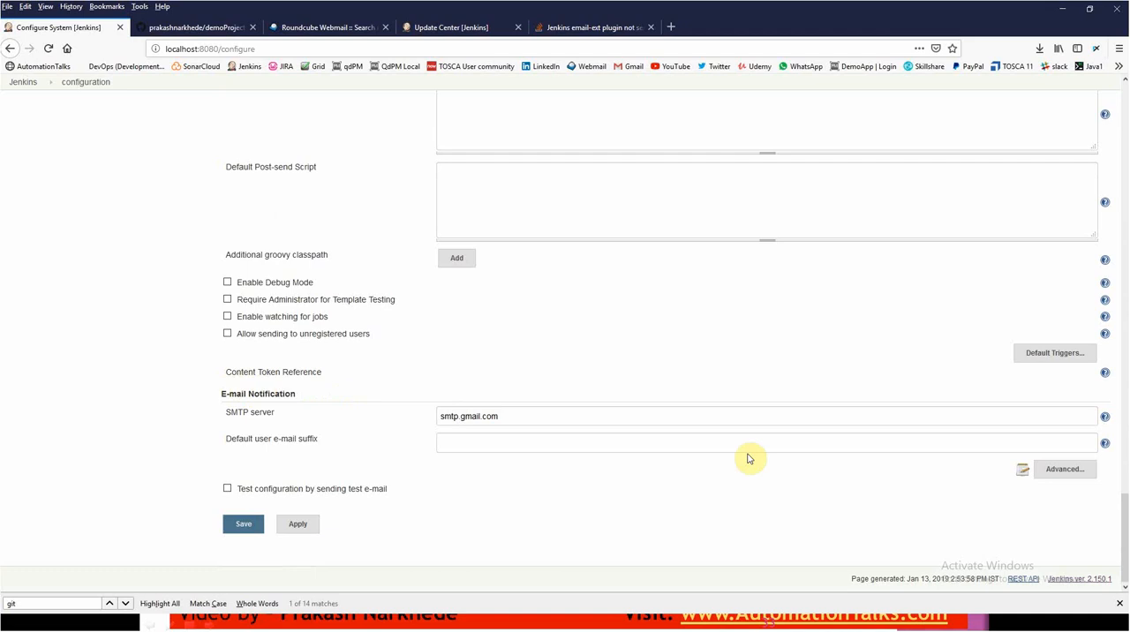
pyautogui.click(1062, 470)
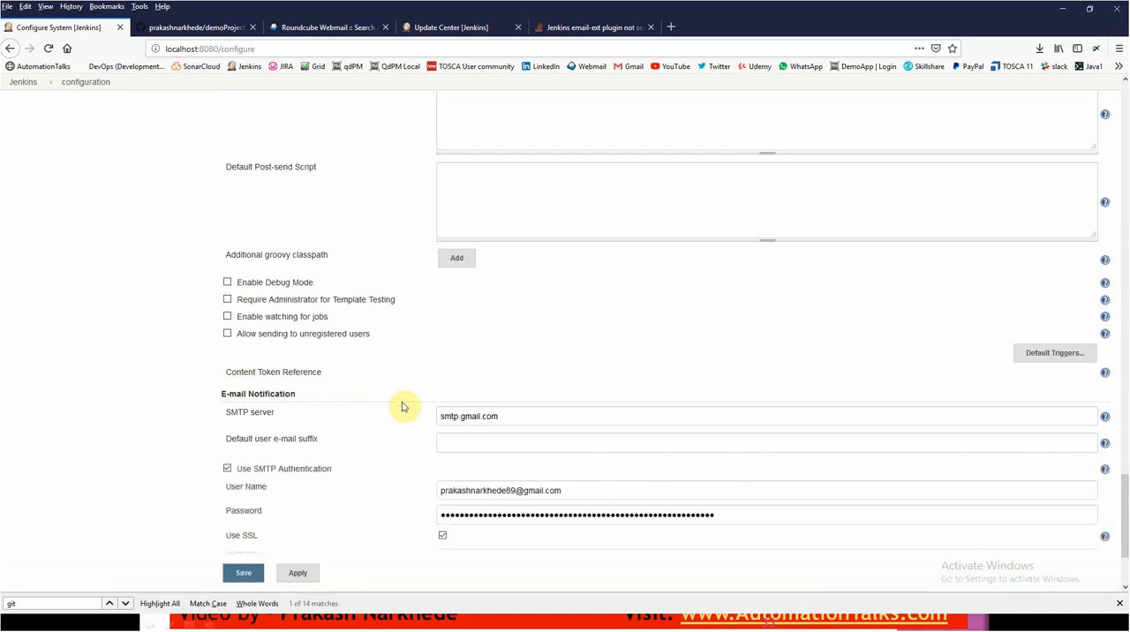
pyautogui.scroll(-2, 497, 403)
pyautogui.scroll(10, 488, 423)
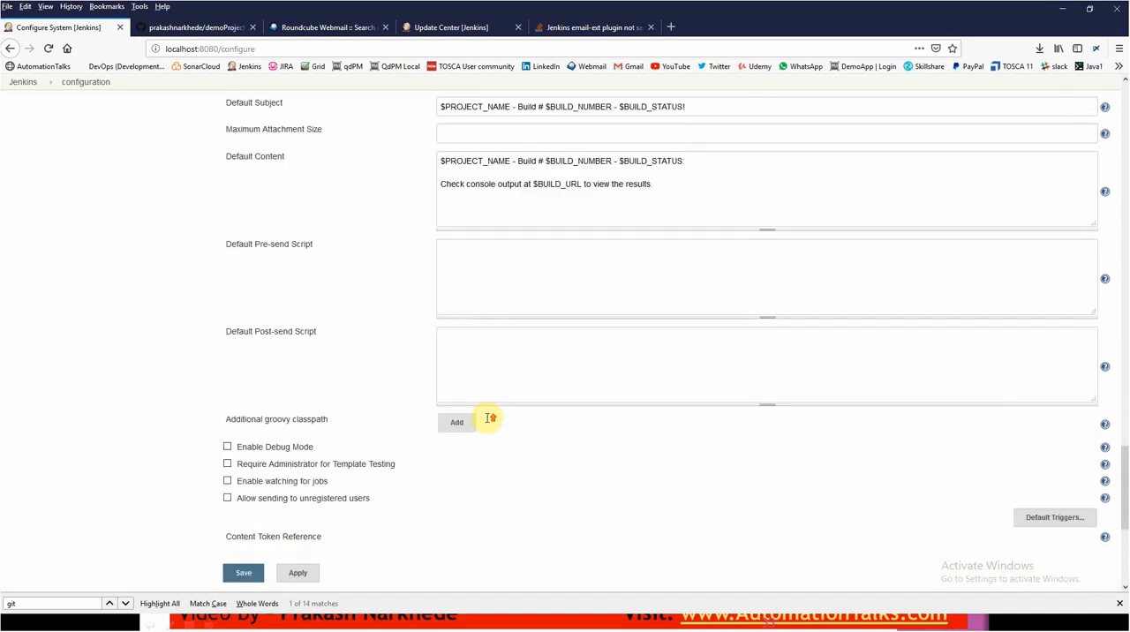
# - Look through the Configure System page for the Extended E-mail Notification section
pyautogui.scroll(3, 488, 420)
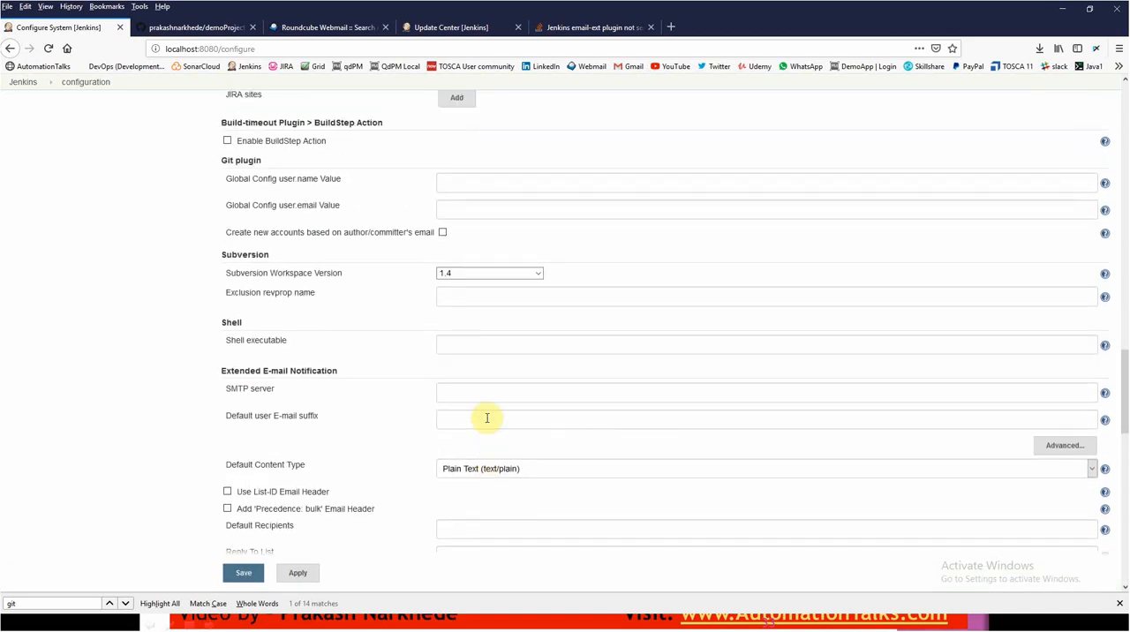
pyautogui.scroll(2, 368, 400)
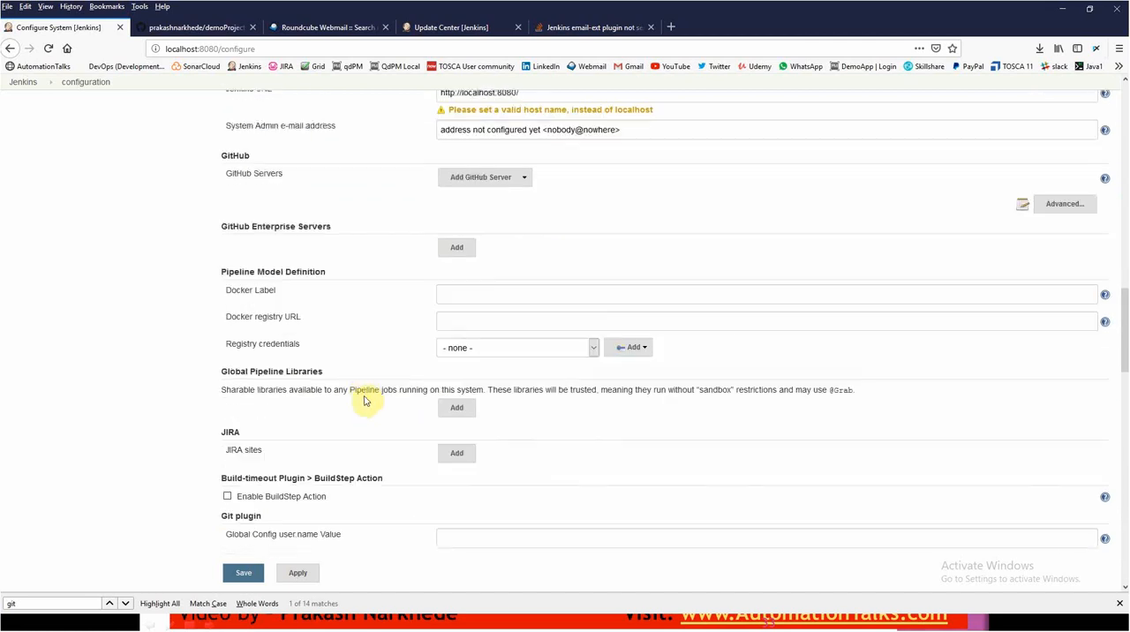
pyautogui.scroll(3, 366, 398)
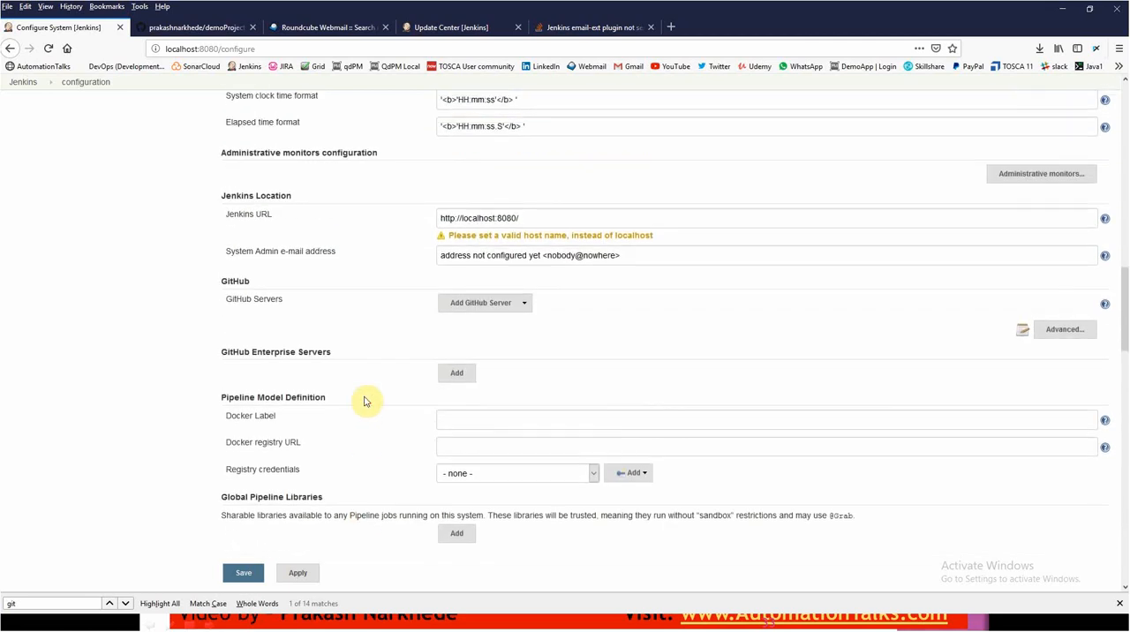
pyautogui.scroll(3, 369, 400)
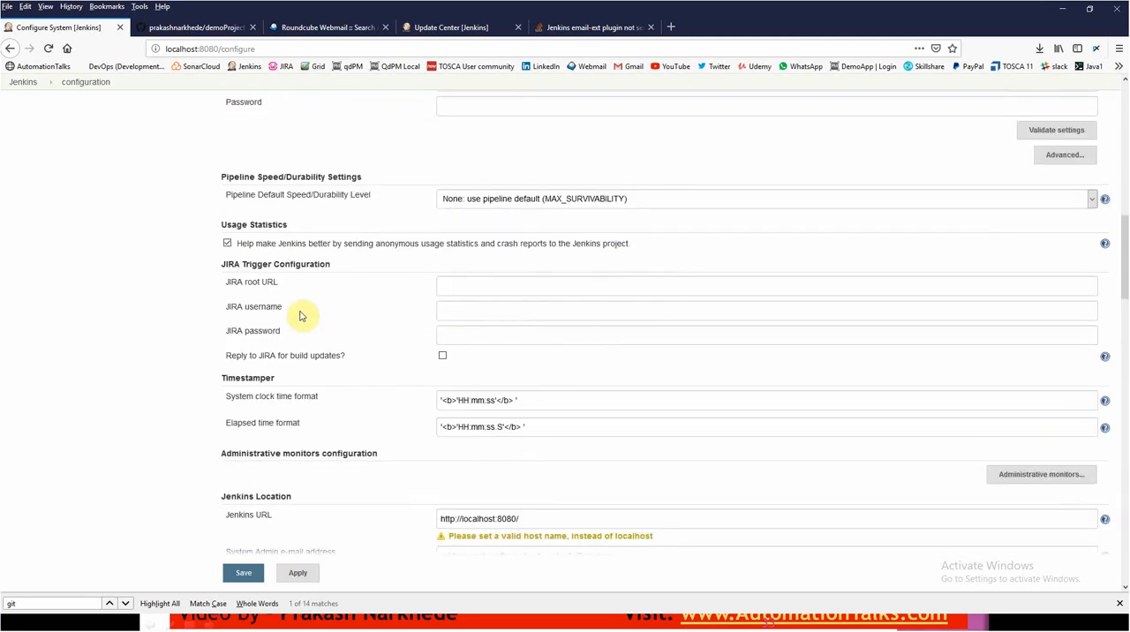
pyautogui.scroll(3, 292, 222)
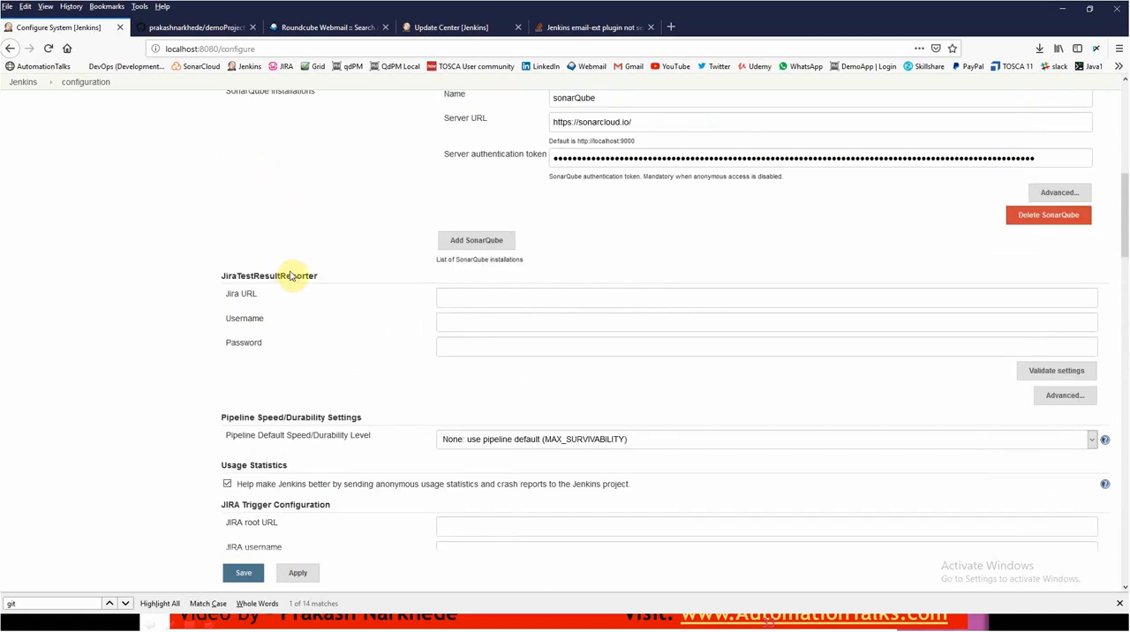
pyautogui.scroll(2, 293, 283)
pyautogui.scroll(3, 297, 292)
pyautogui.scroll(-10, 297, 298)
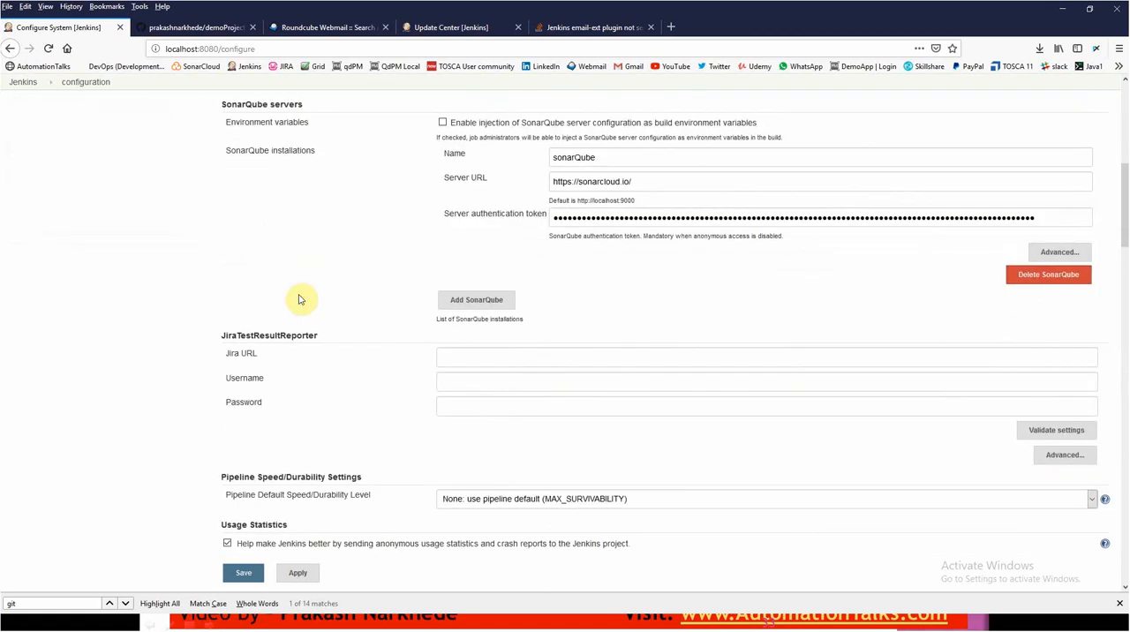
pyautogui.scroll(-4, 300, 323)
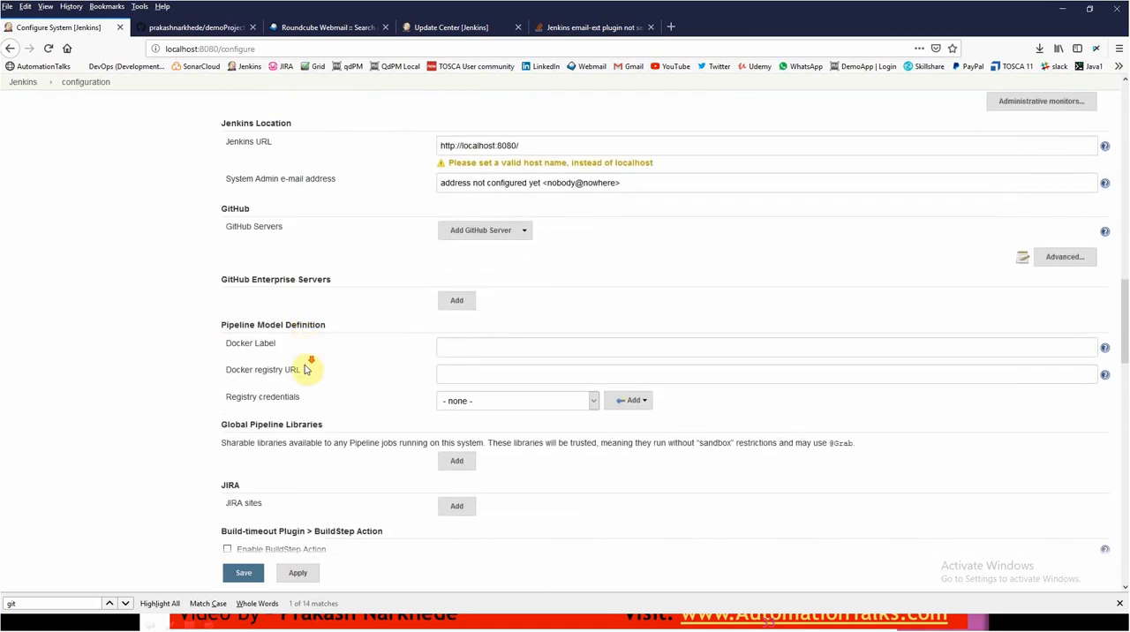
pyautogui.scroll(-1, 313, 362)
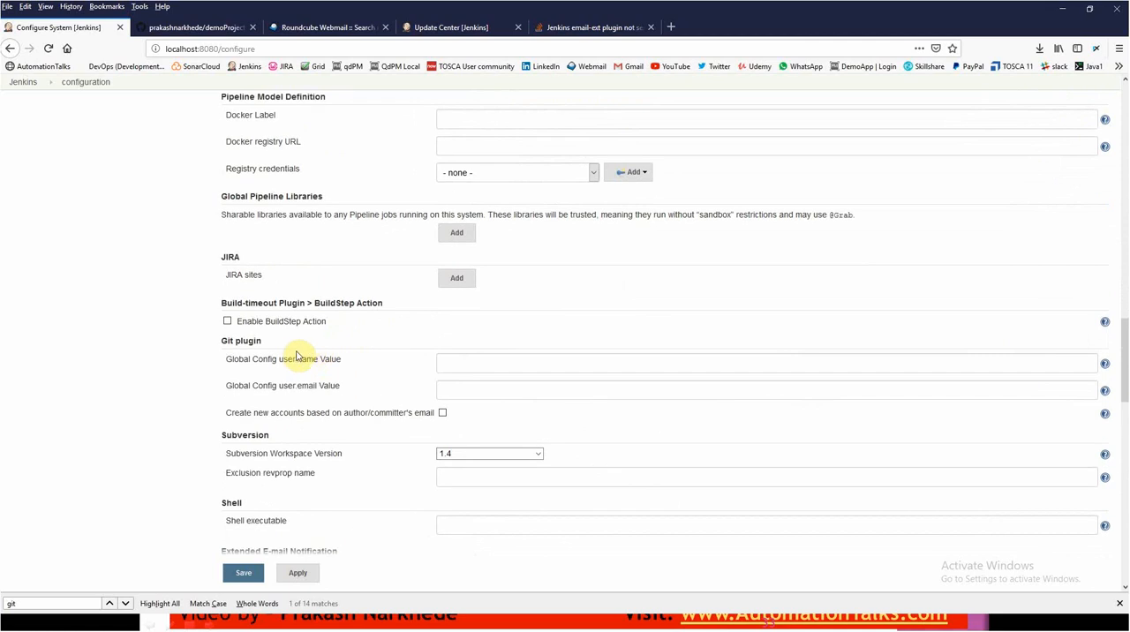
pyautogui.scroll(-1, 295, 371)
pyautogui.scroll(-2, 291, 388)
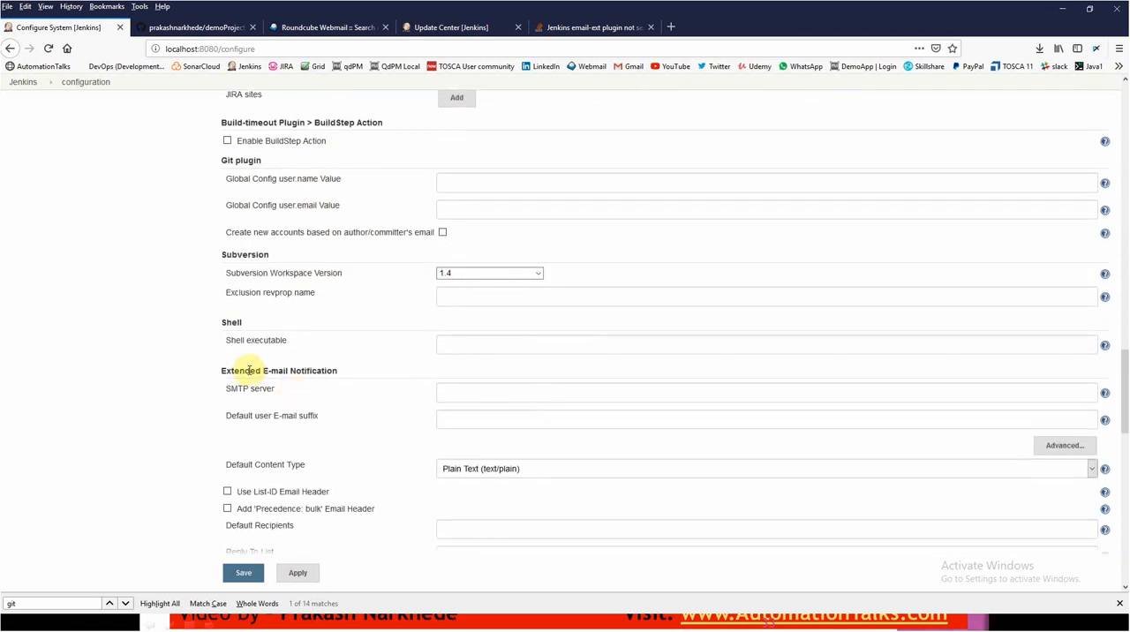
pyautogui.moveTo(226, 374); pyautogui.dragTo(335, 372)
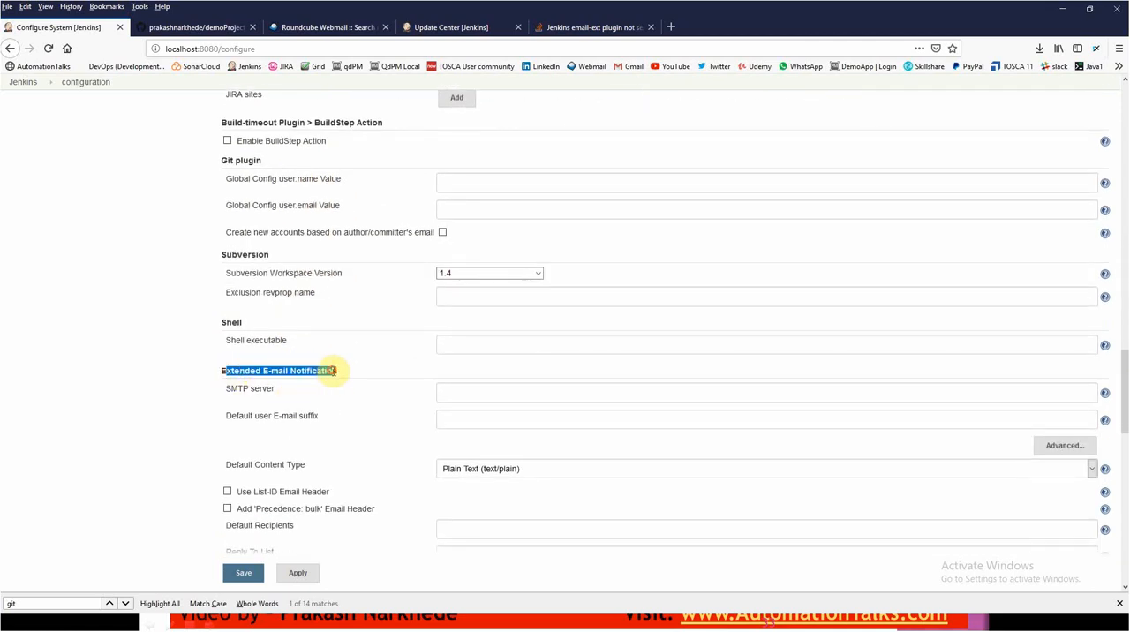
# - Set the SMTP server of Extended E-mail Notification to smtp.gmail.com and expand the section's advanced settings
pyautogui.click(519, 392)
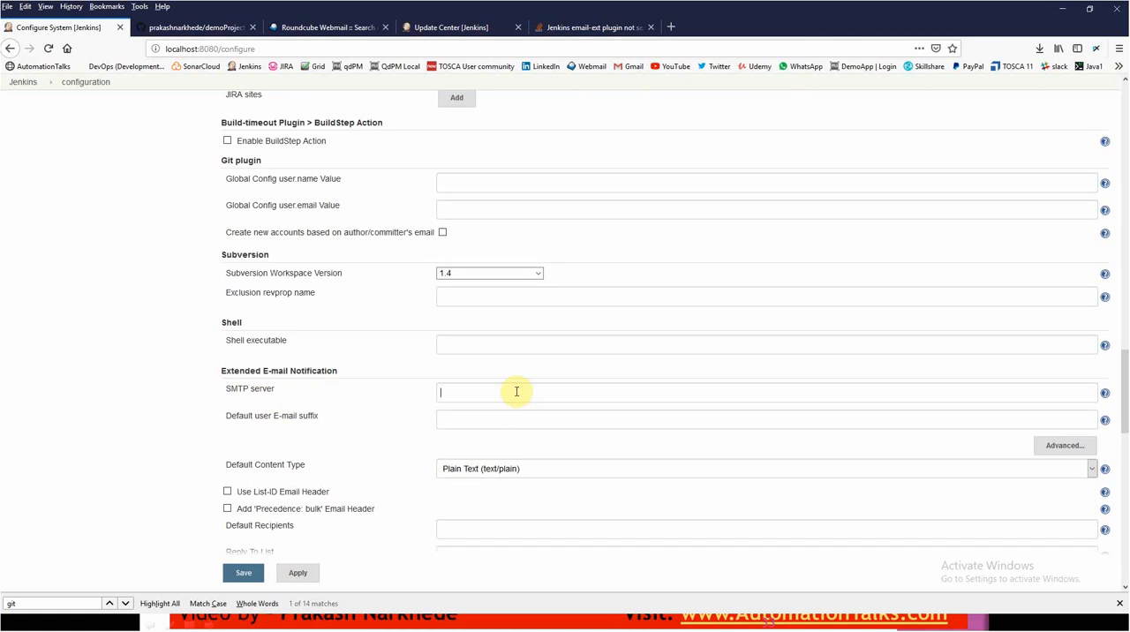
pyautogui.write('smtp.gmail.com')
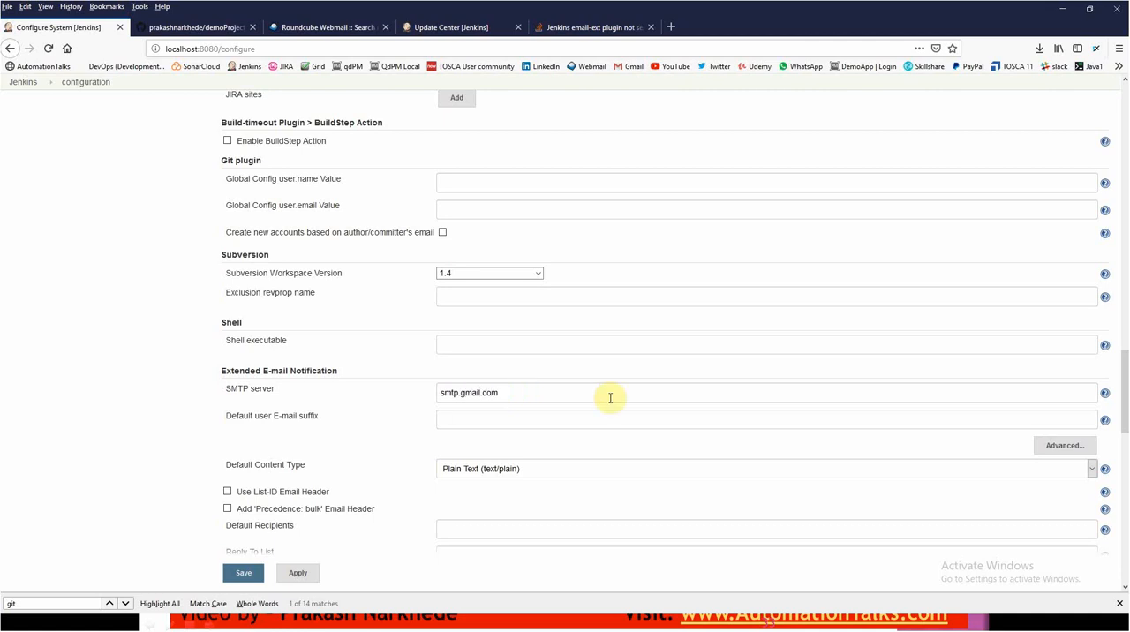
pyautogui.click(1069, 445)
pyautogui.scroll(-3, 439, 418)
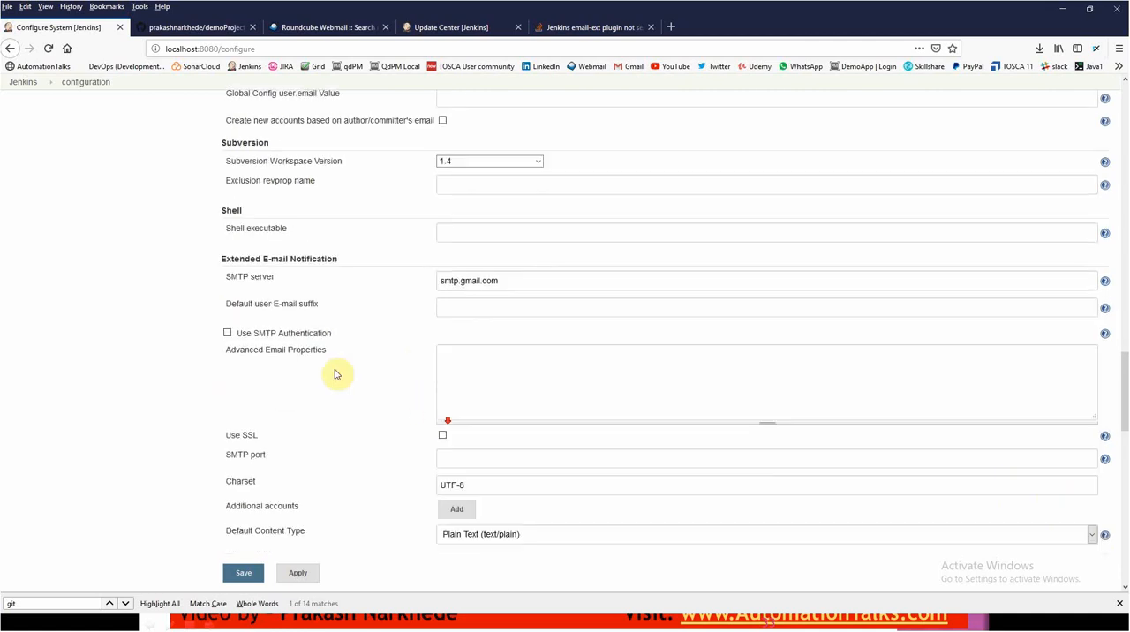
# - Enable SMTP Authentication for Extended E-mail Notification and enter the Gmail account's e-mail address as user name and its password
pyautogui.click(228, 326)
pyautogui.click(463, 351)
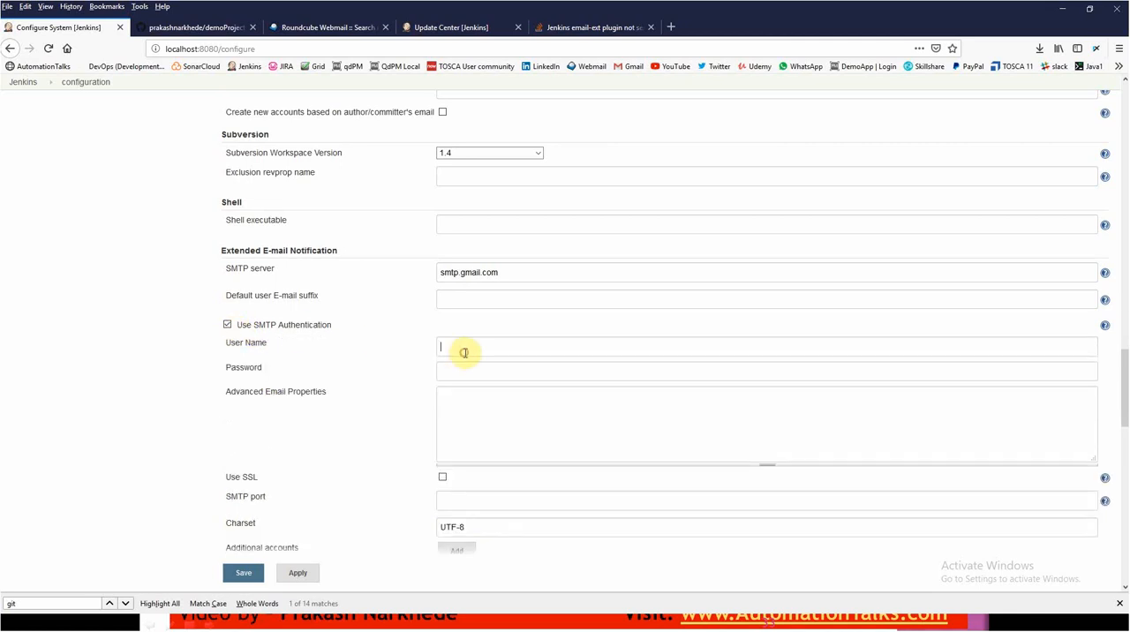
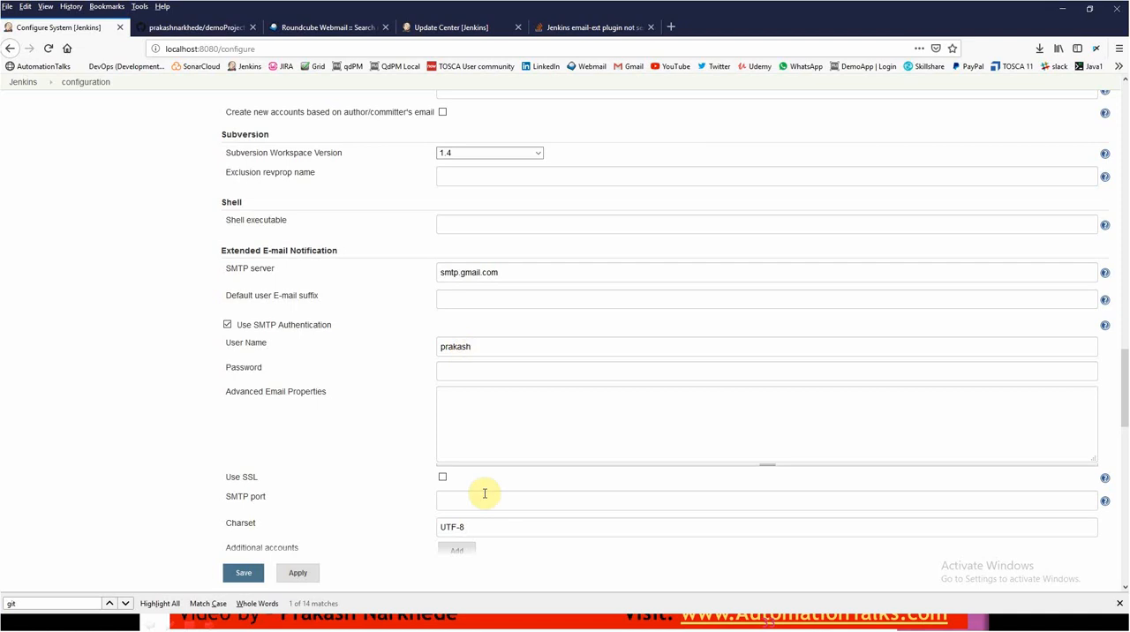
pyautogui.press('Tab')
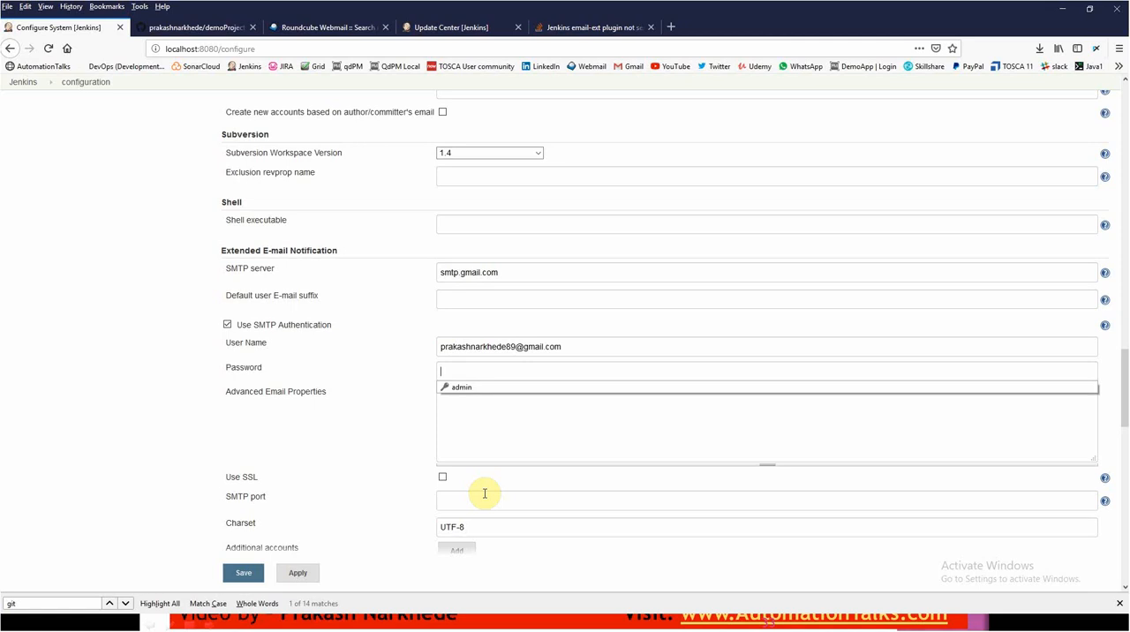
pyautogui.write('•••••••')
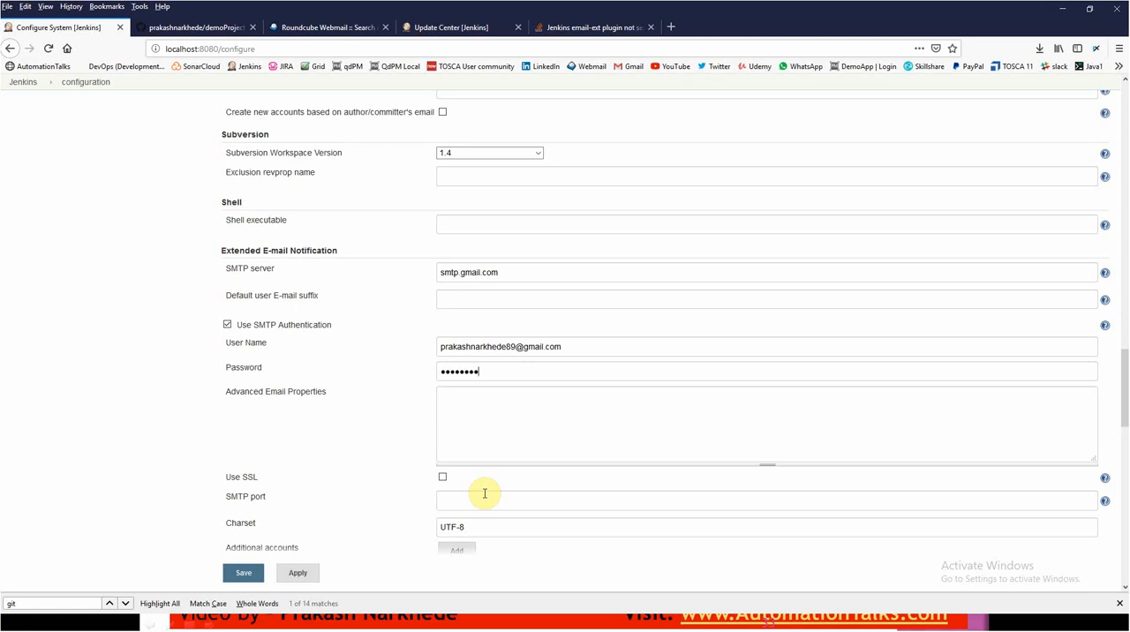
pyautogui.write('•••')
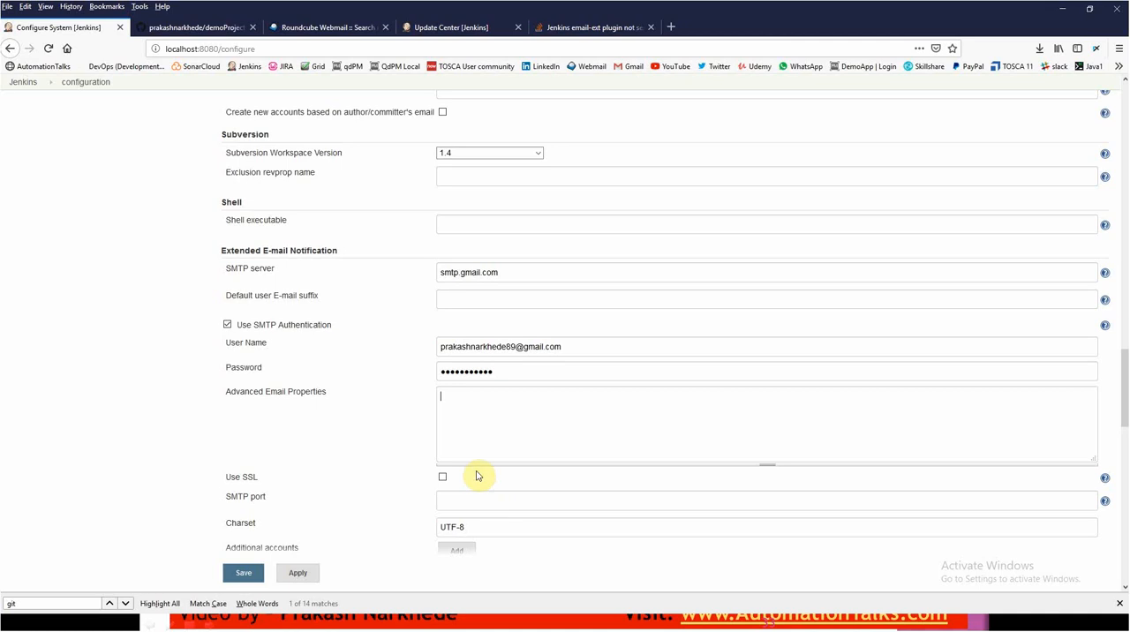
pyautogui.click(500, 422)
# - Enable SSL for Extended E-mail Notification and set its SMTP port to 465, matching the E-mail Notification section
pyautogui.scroll(-3, 499, 421)
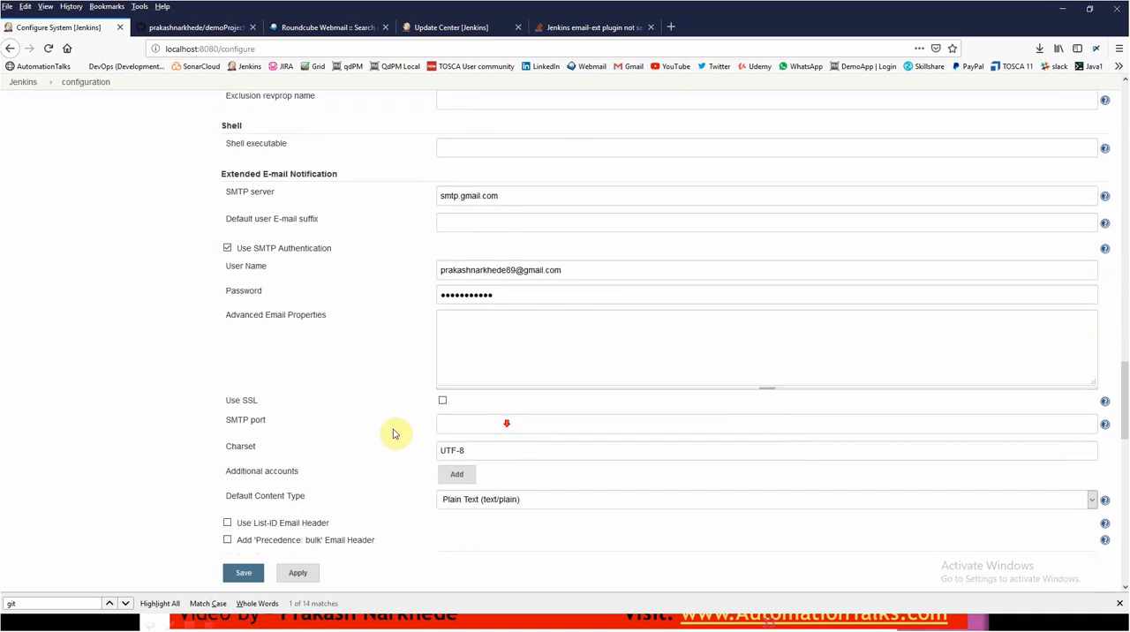
pyautogui.click(441, 358)
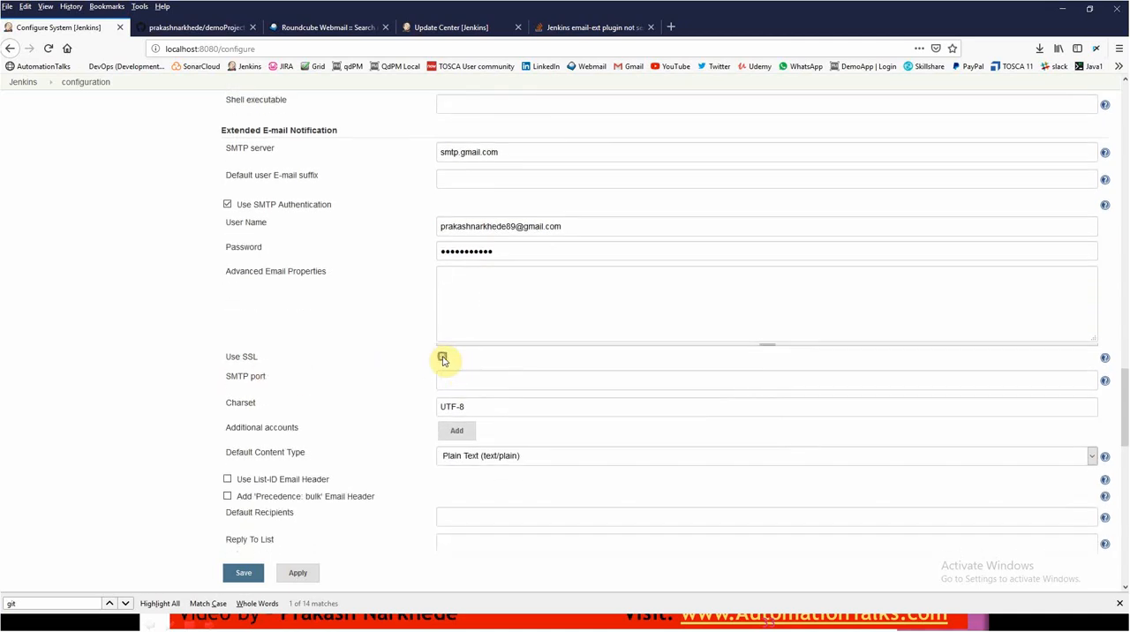
pyautogui.click(459, 379)
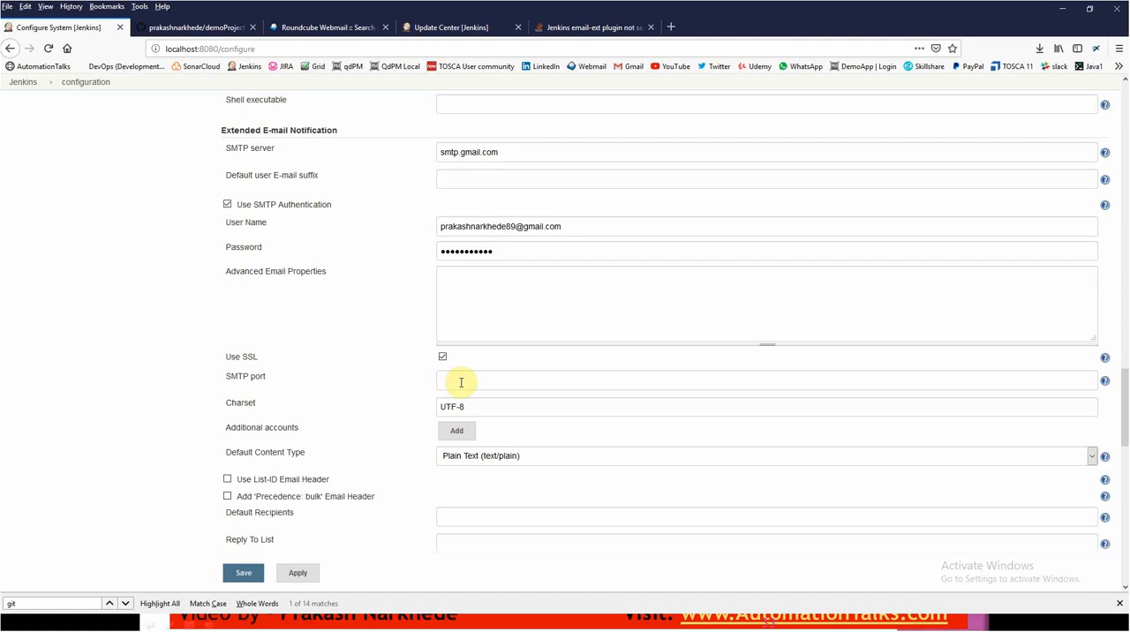
pyautogui.scroll(-15, 463, 384)
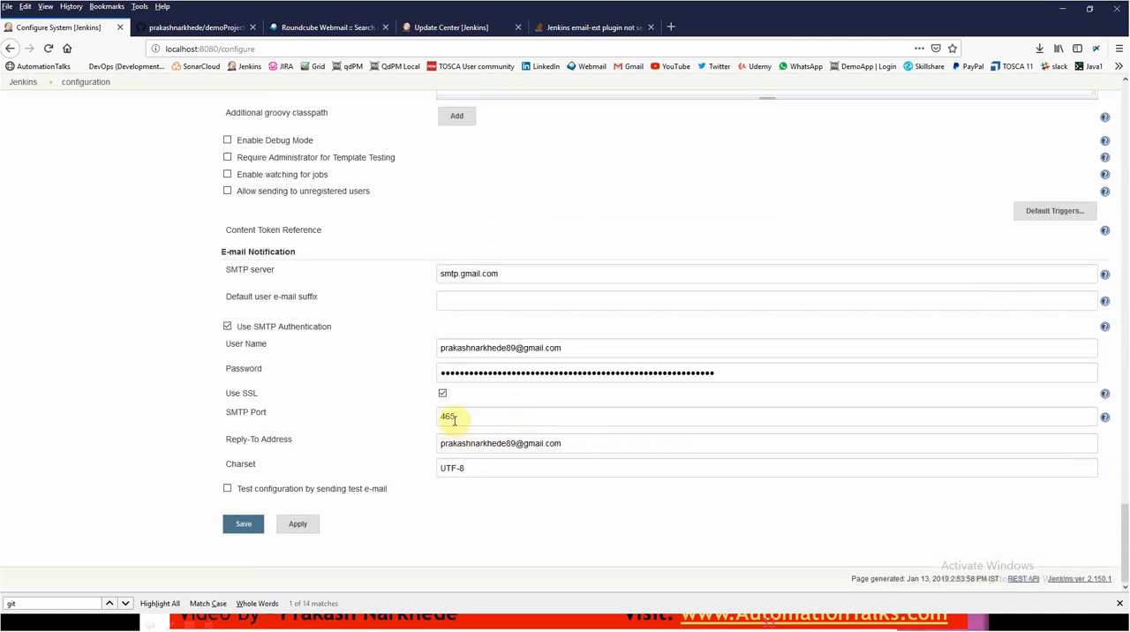
pyautogui.scroll(14, 454, 422)
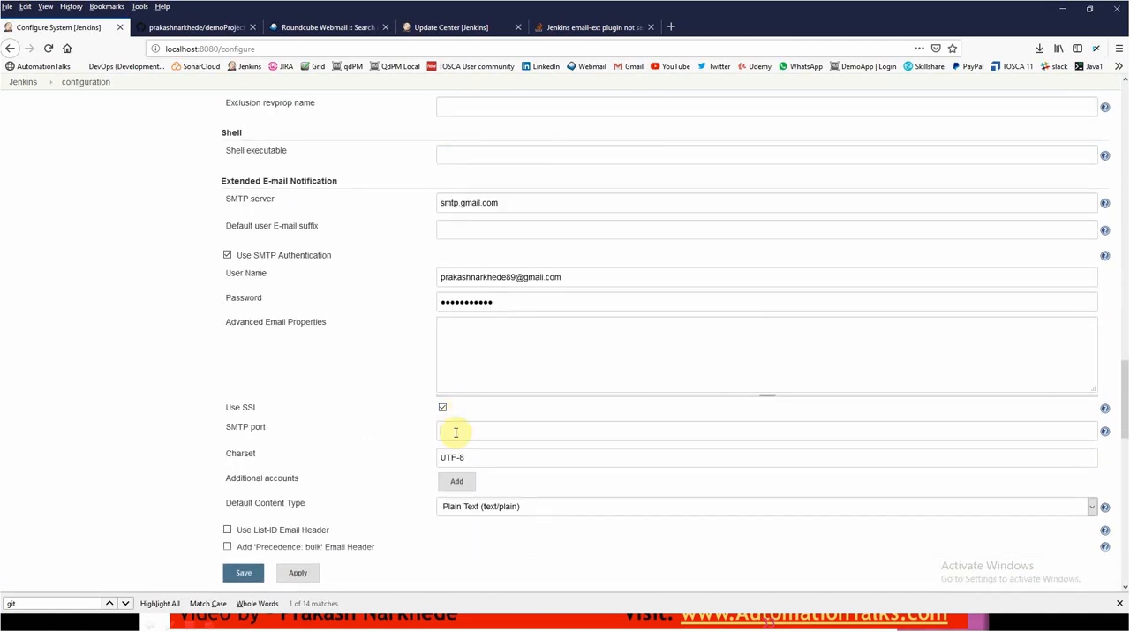
pyautogui.write('465')
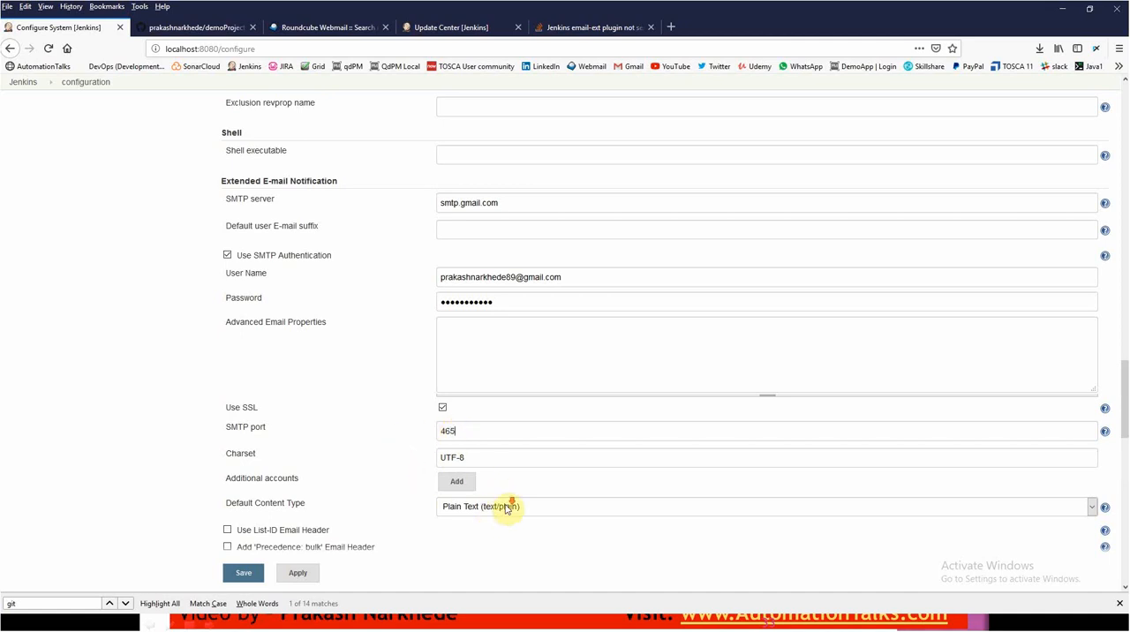
# - Review the Extended E-mail Notification settings, then apply and save the global configuration
pyautogui.scroll(-3, 488, 506)
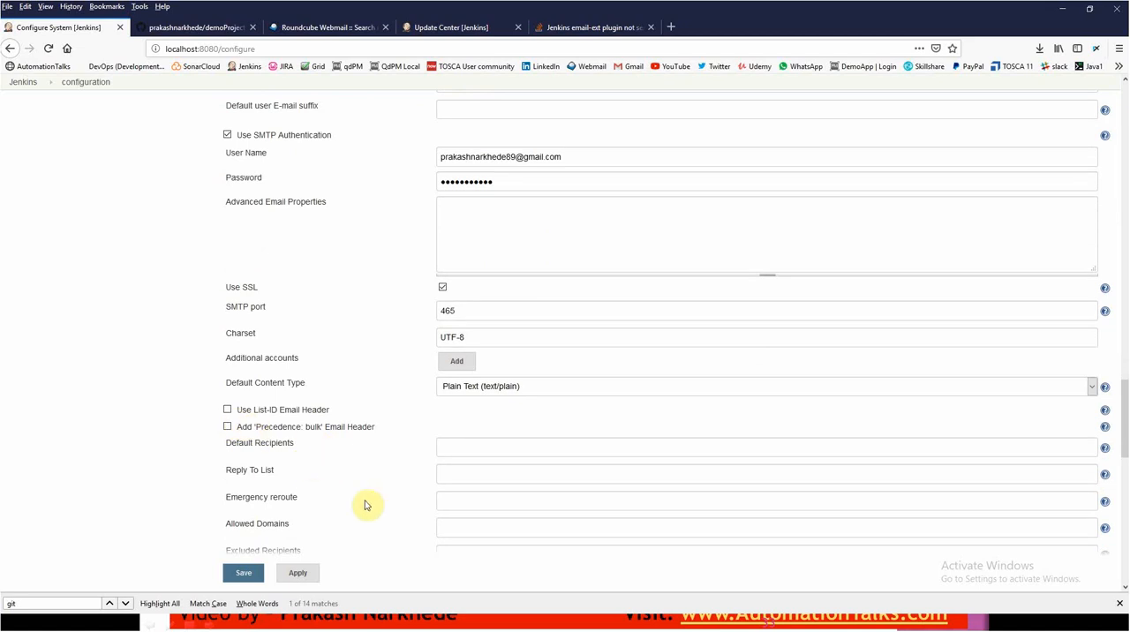
pyautogui.scroll(-3, 366, 506)
pyautogui.scroll(-3, 500, 520)
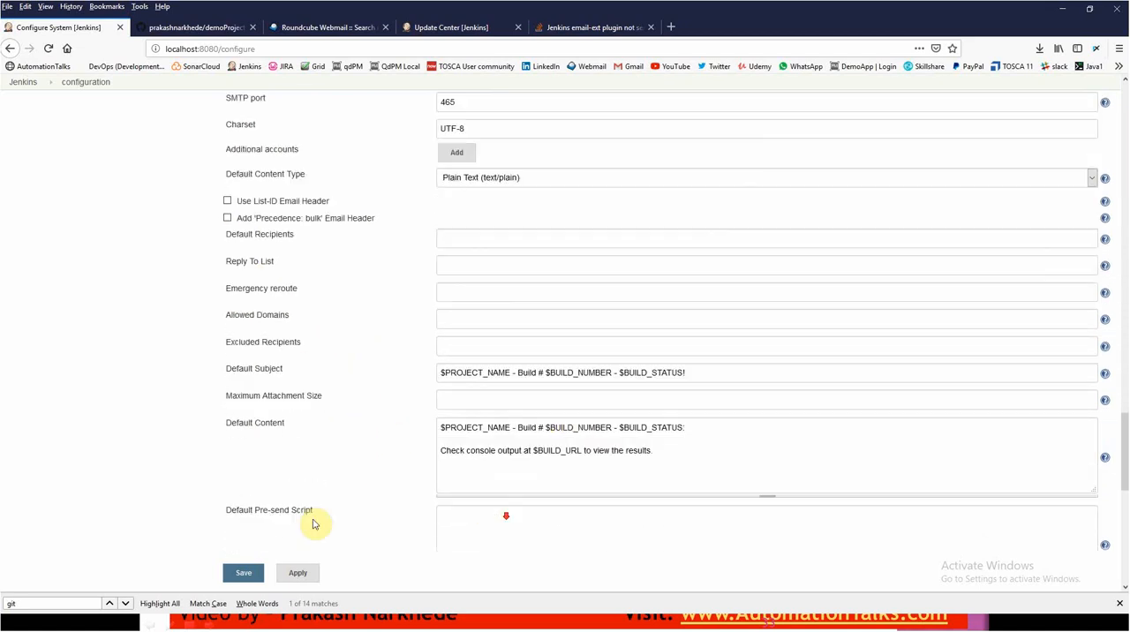
pyautogui.scroll(3, 470, 352)
pyautogui.scroll(10, 470, 352)
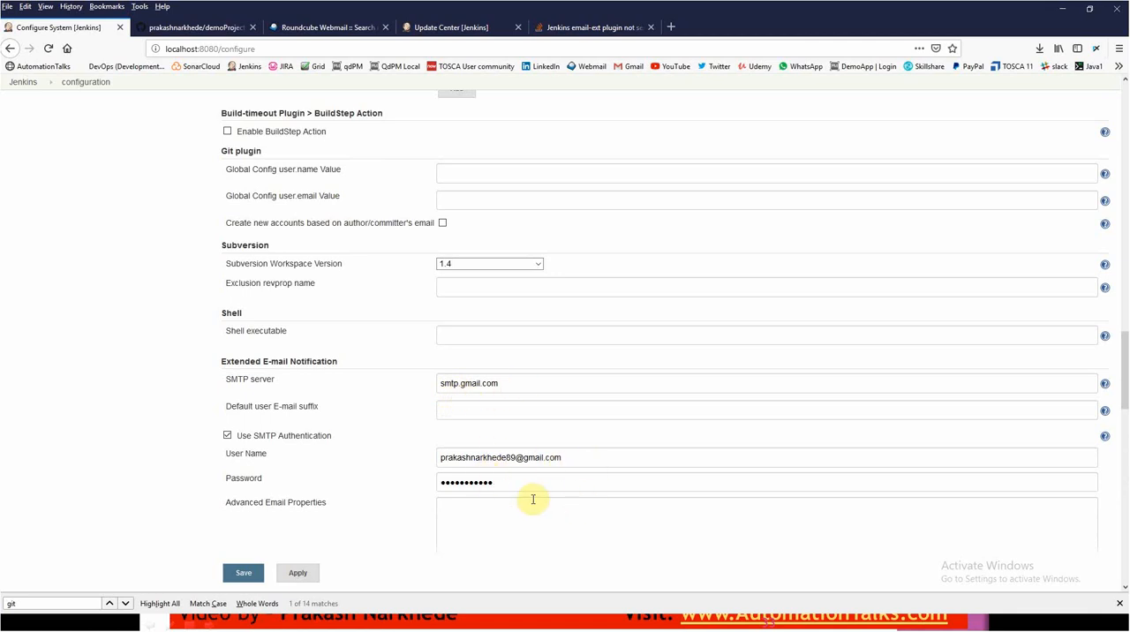
pyautogui.scroll(-3, 277, 446)
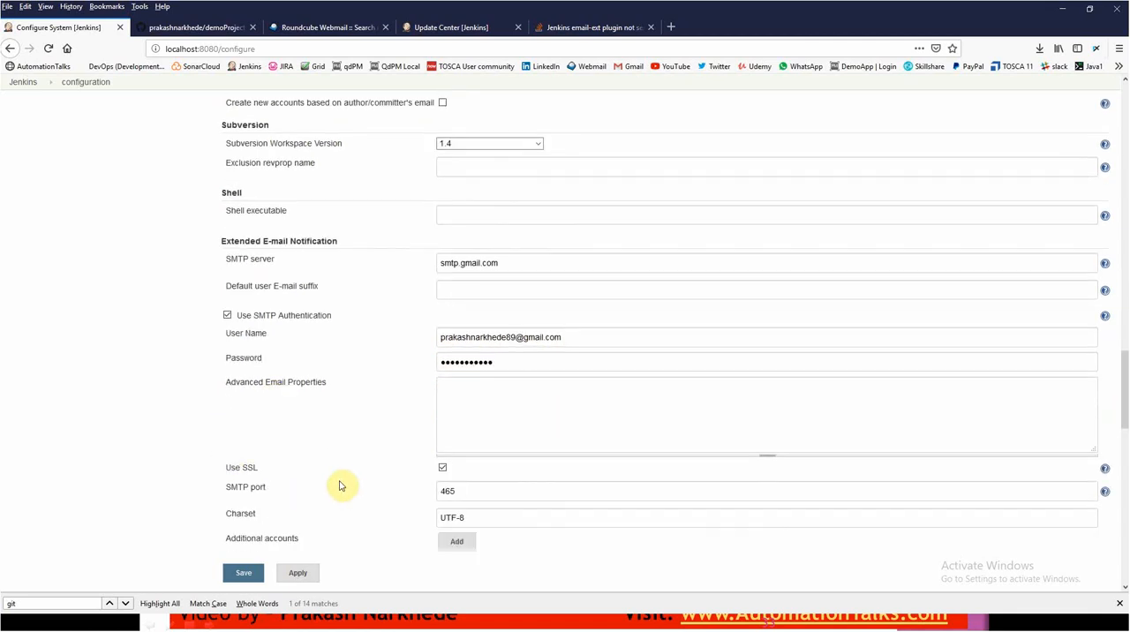
pyautogui.scroll(-3, 486, 487)
pyautogui.click(297, 575)
pyautogui.click(245, 575)
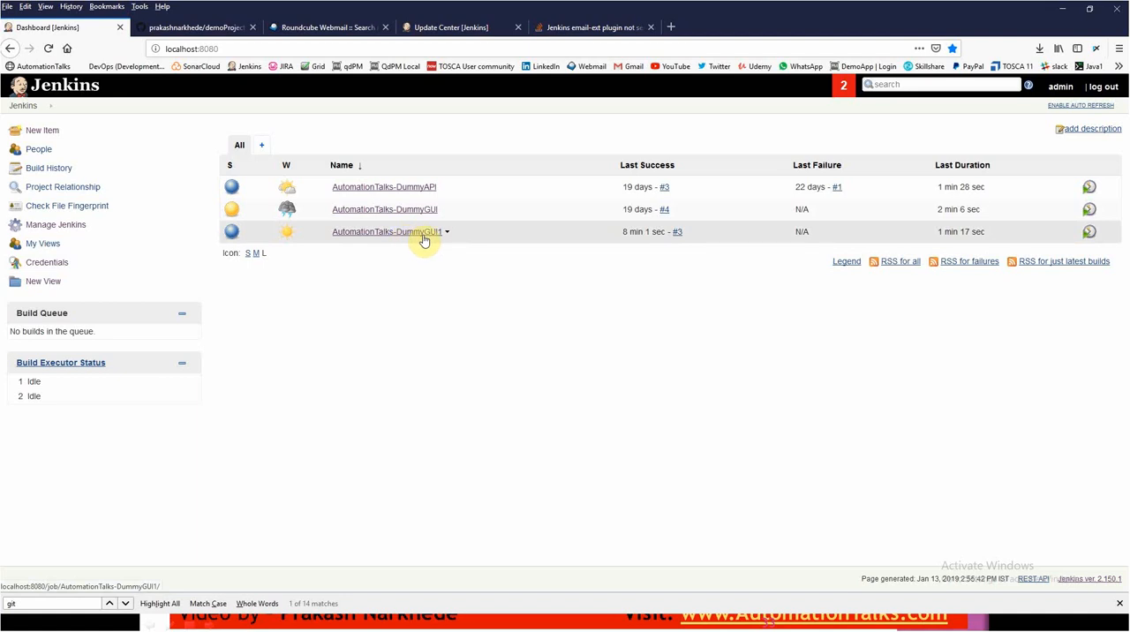
# - Start a new build of AutomationTalks-DummyGUI1 and open the console output of build #4
pyautogui.click(1091, 235)
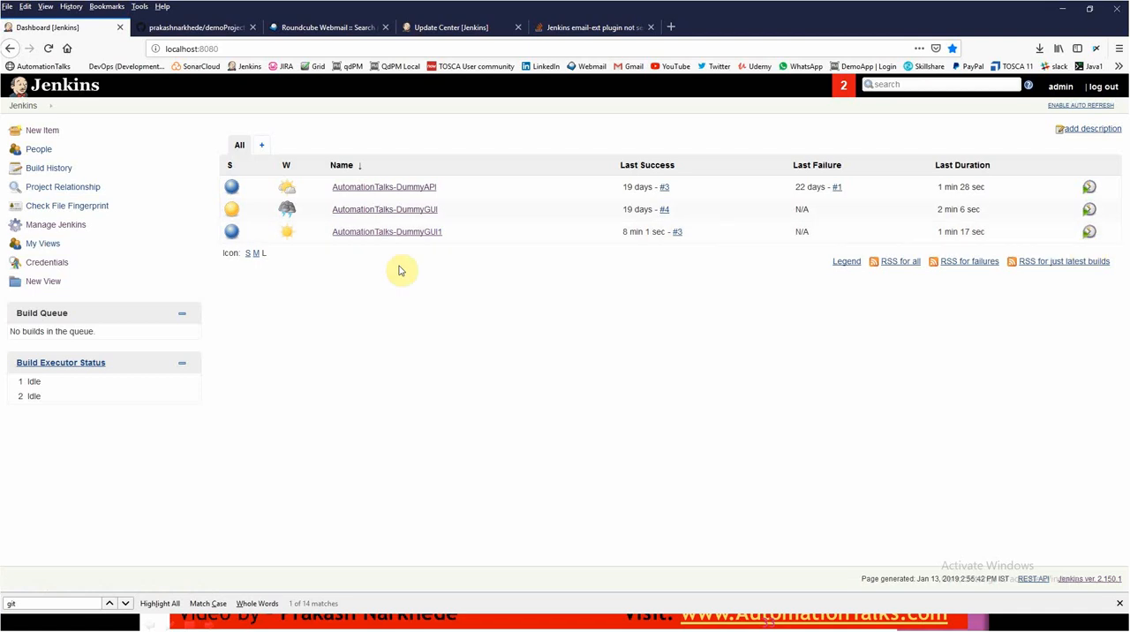
pyautogui.click(399, 232)
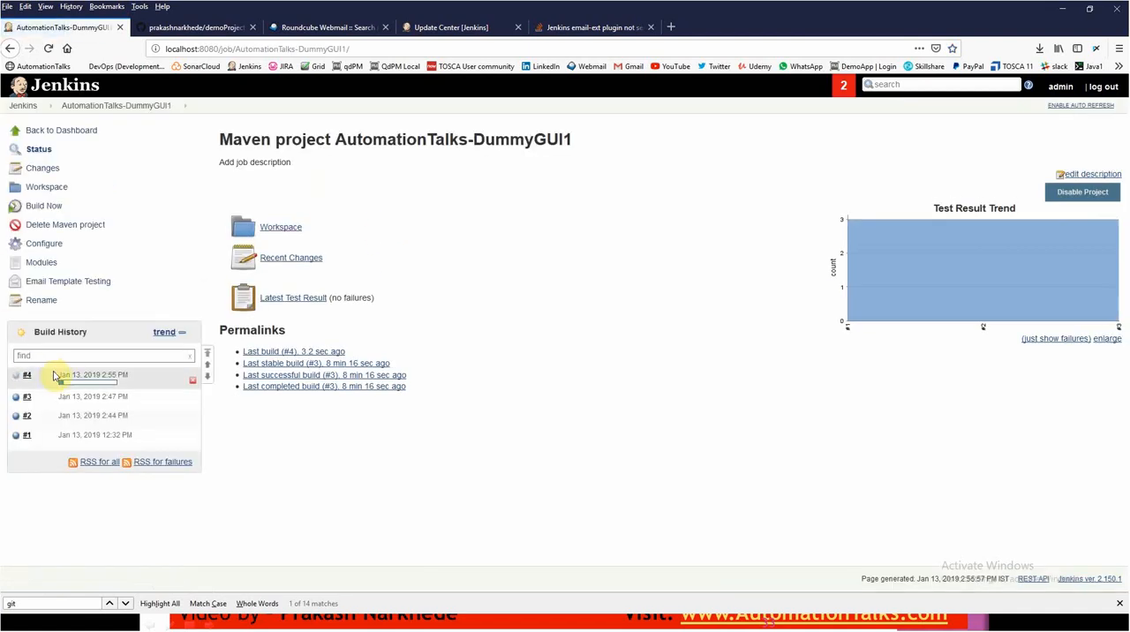
pyautogui.click(82, 378)
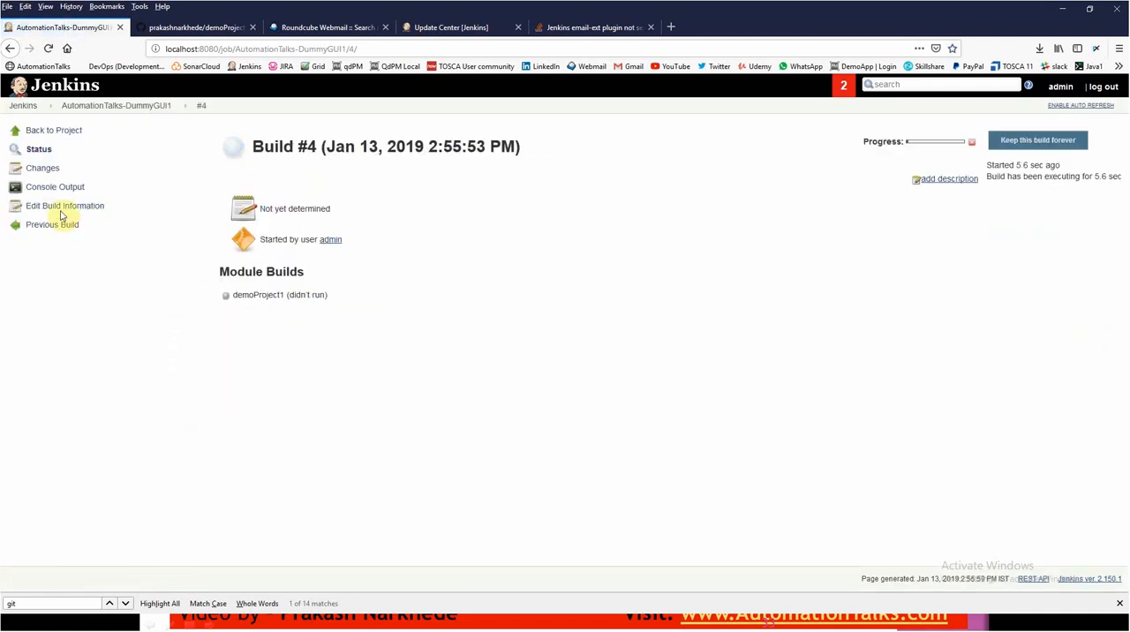
pyautogui.click(55, 193)
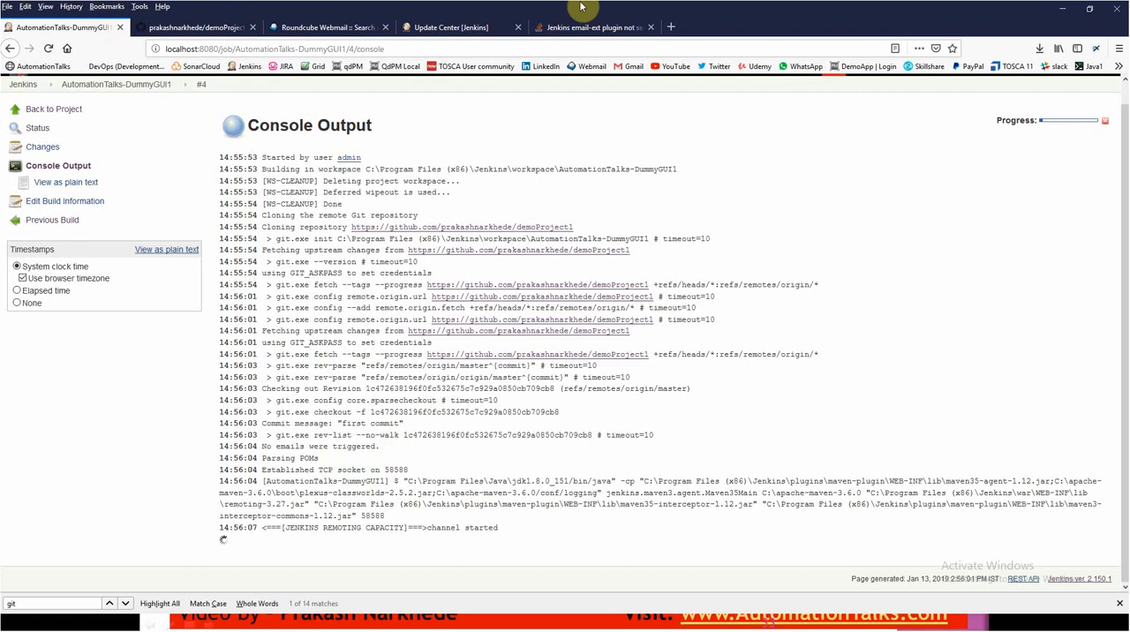
# - Close the browser tab about the Jenkins email-ext plugin and examine the email trigger lines in build #6's console output
pyautogui.click(652, 28)
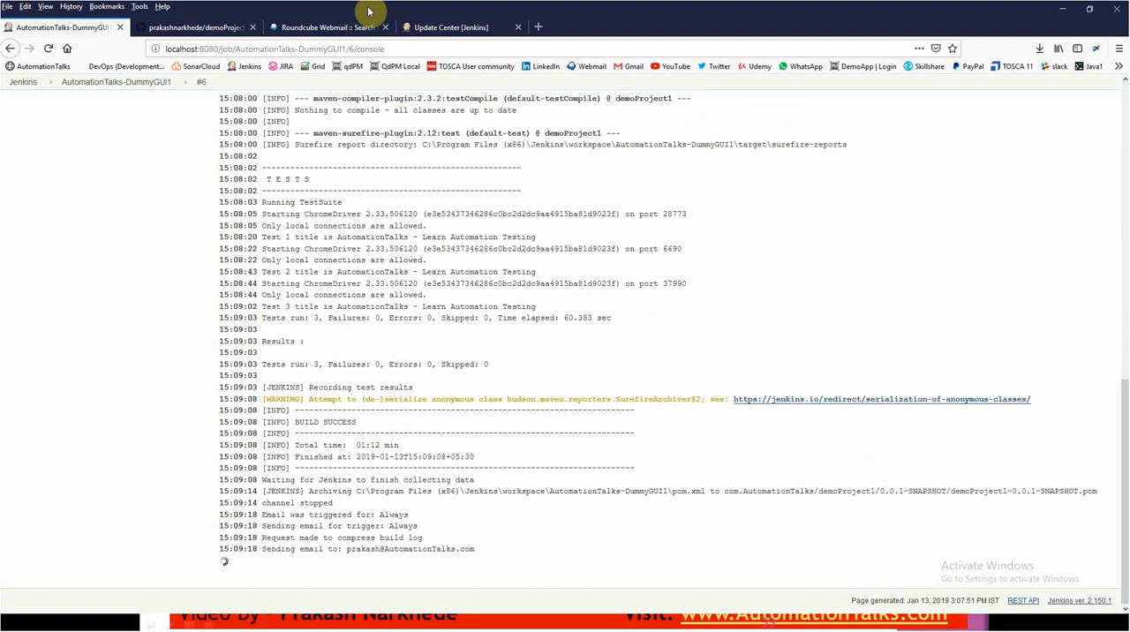
pyautogui.moveTo(289, 514); pyautogui.dragTo(414, 526)
pyautogui.click(303, 560)
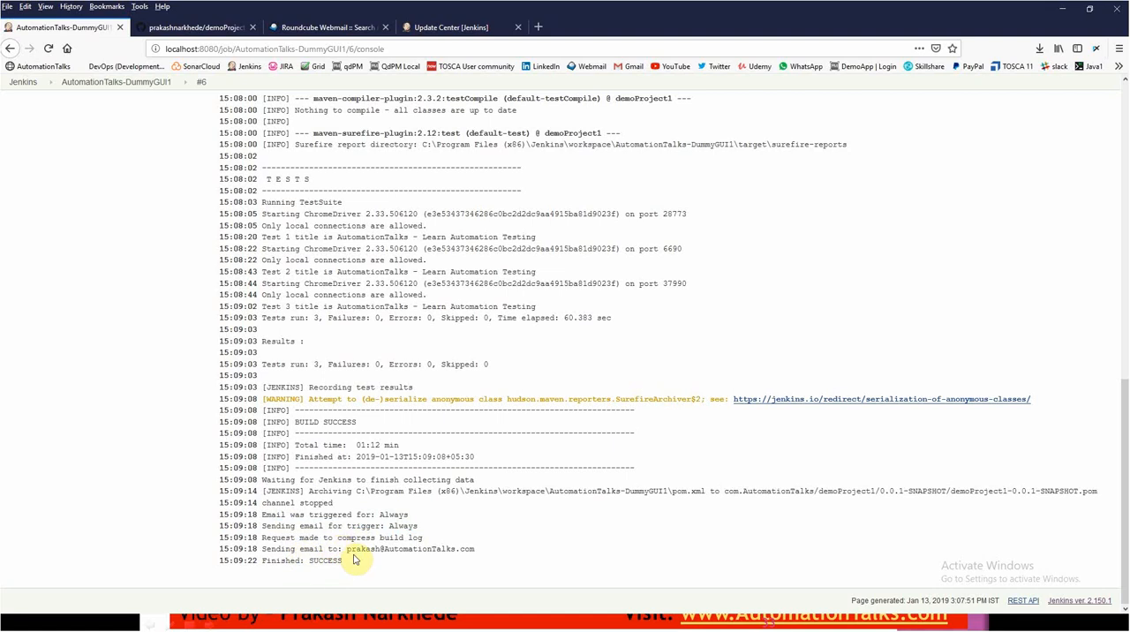
# - Check the recipient line in build #6's console output, then refresh the Roundcube inbox and open the AutomationTalks-DummyGUI1 build 6 email
pyautogui.moveTo(348, 550); pyautogui.dragTo(499, 552)
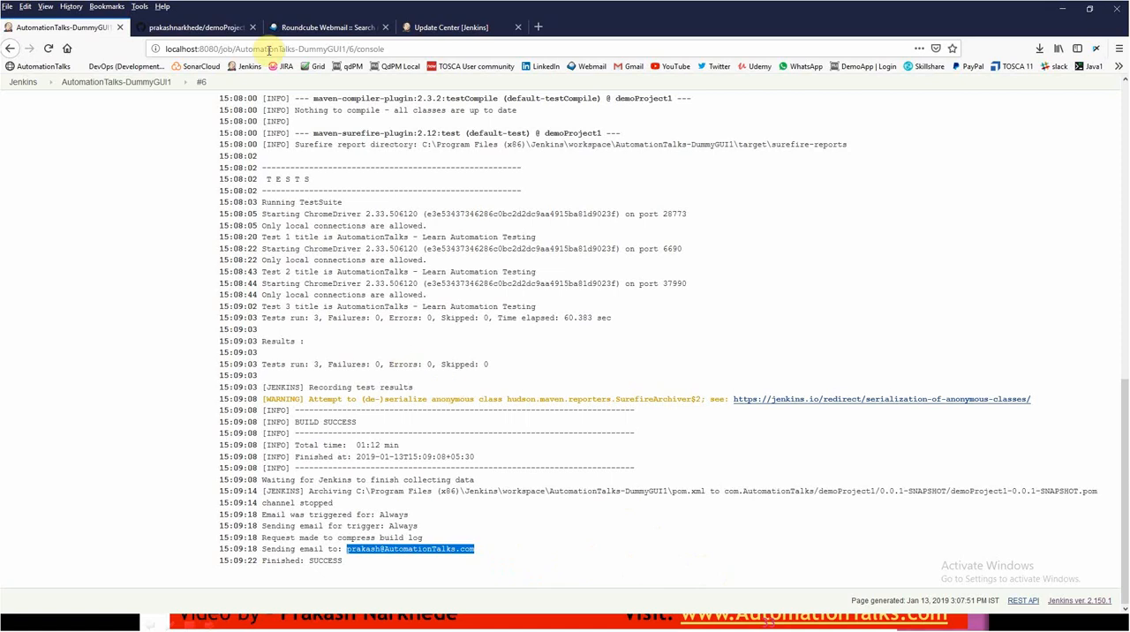
pyautogui.click(314, 26)
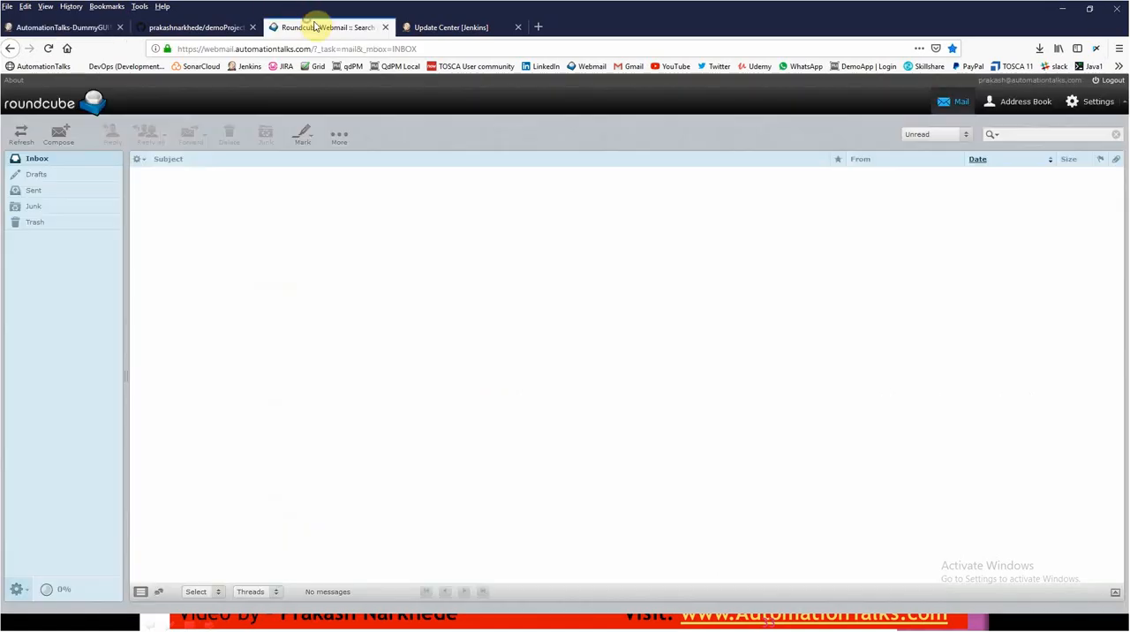
pyautogui.click(20, 137)
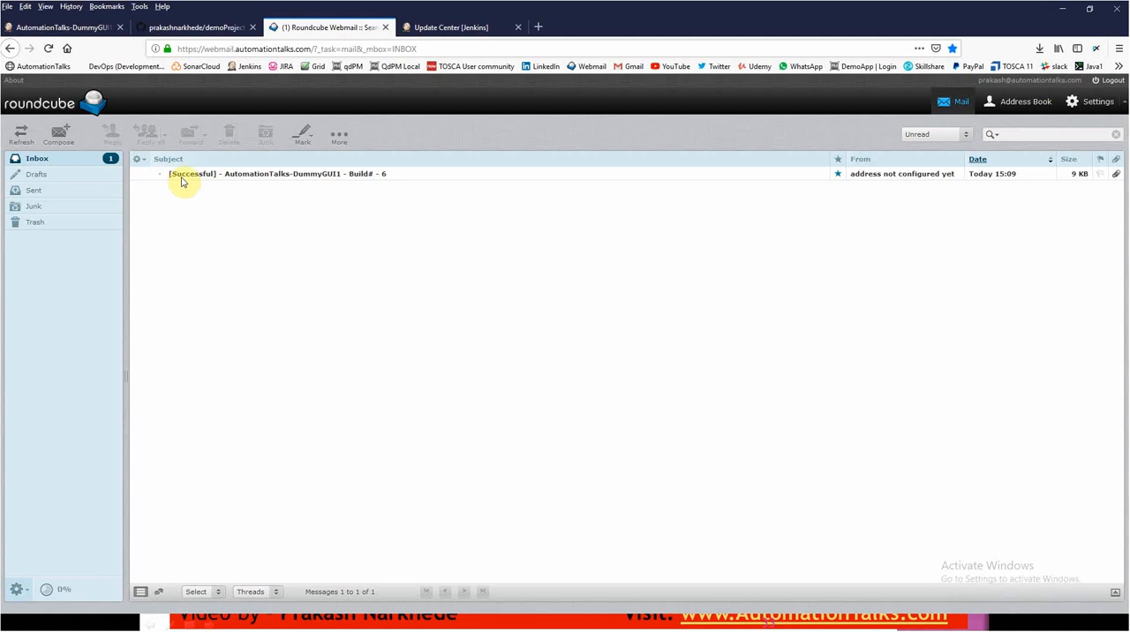
pyautogui.click(183, 179)
pyautogui.doubleClick(183, 179)
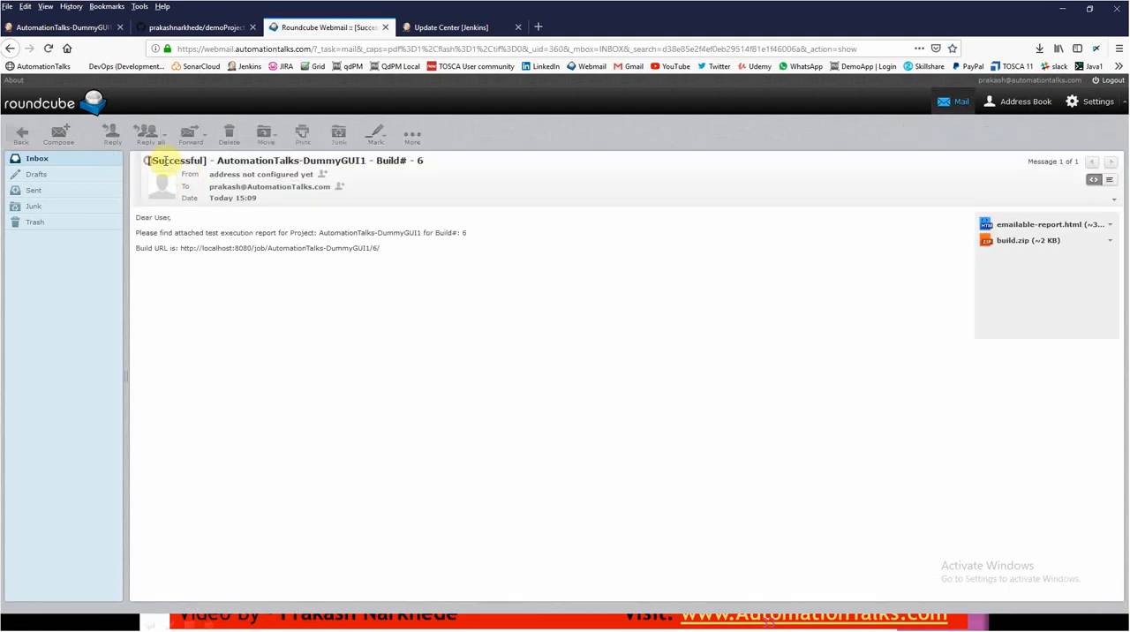
# - Examine the build notification email's subject, body text and build URL
pyautogui.moveTo(147, 161); pyautogui.dragTo(424, 167)
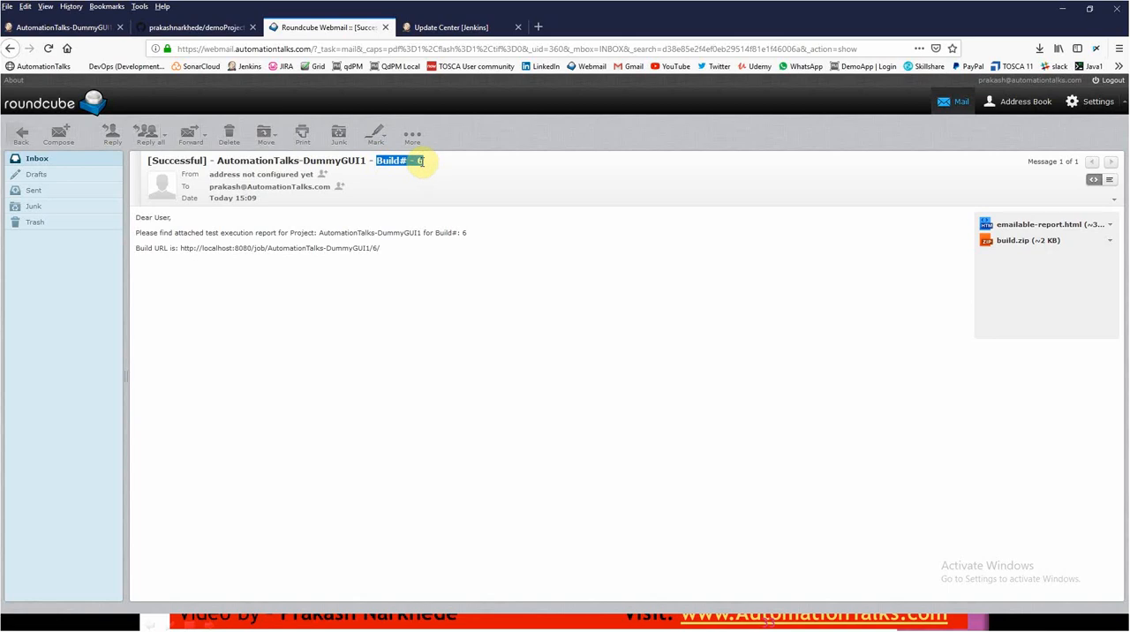
pyautogui.click(137, 220)
pyautogui.moveTo(149, 221); pyautogui.dragTo(462, 226)
pyautogui.click(391, 290)
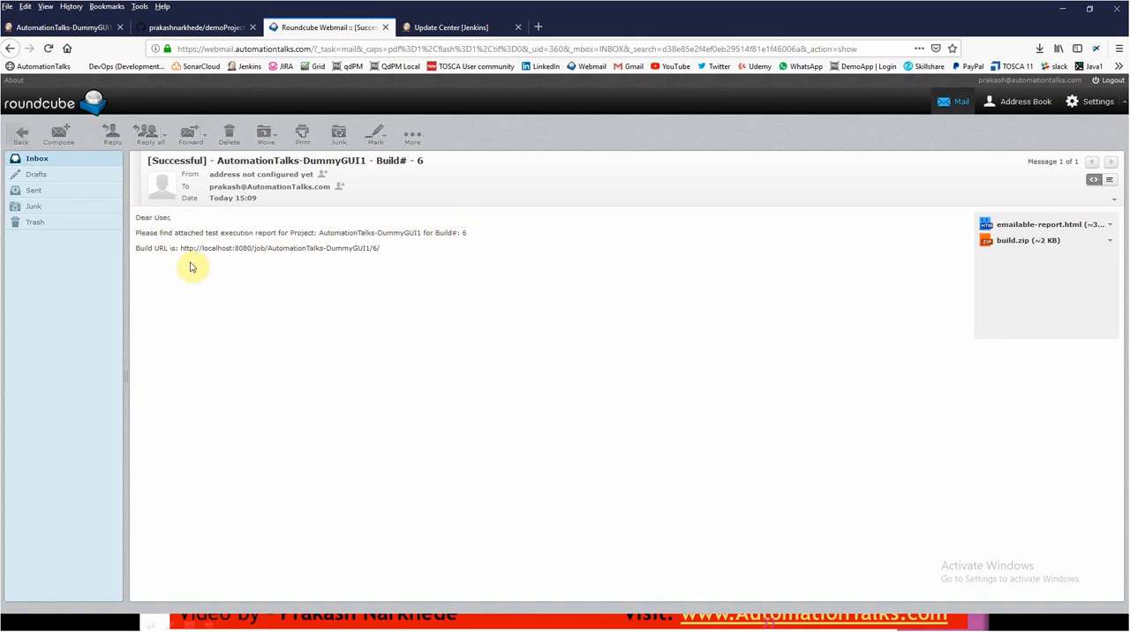
pyautogui.moveTo(180, 248); pyautogui.dragTo(383, 252)
pyautogui.click(239, 270)
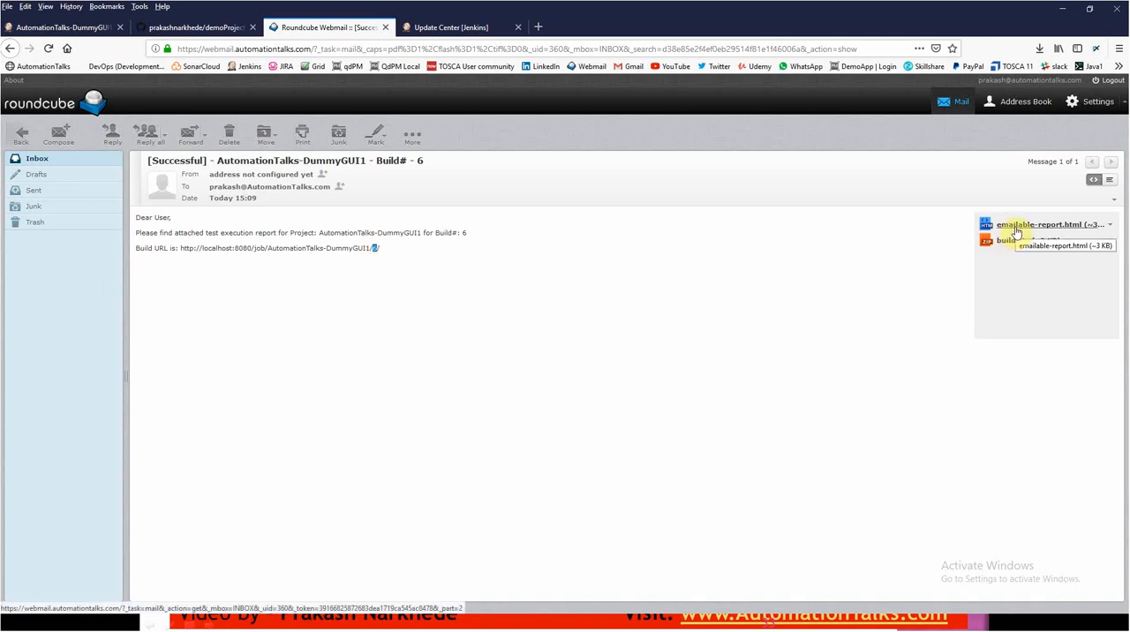
# - Open the attached emailable-report.html, review the test results in it, and close the report window
pyautogui.click(1016, 227)
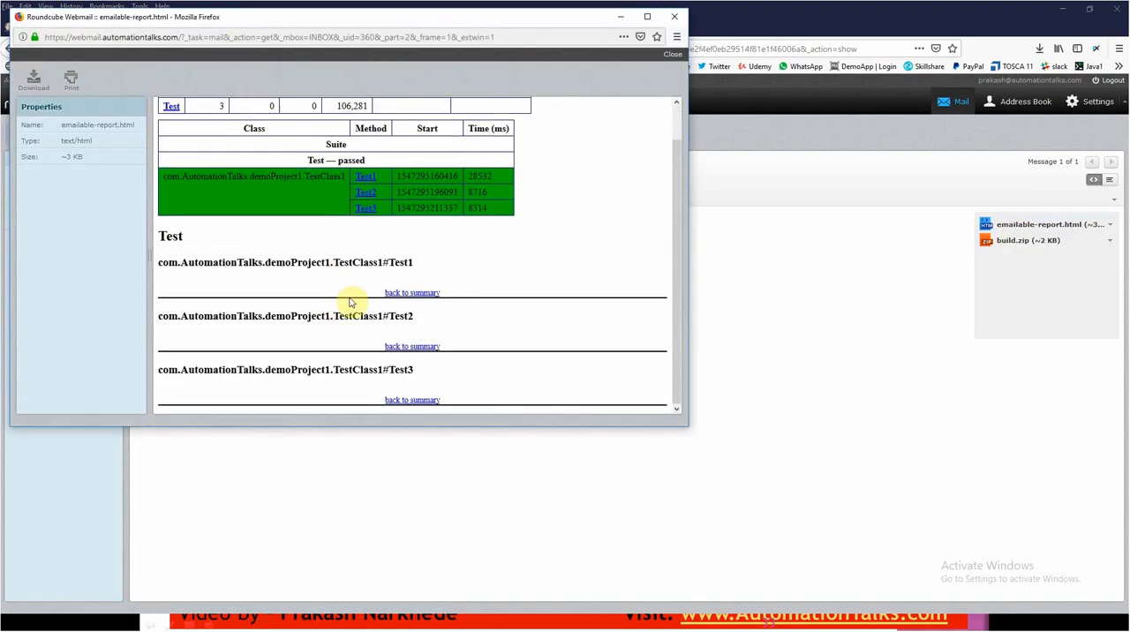
pyautogui.scroll(-1, 356, 318)
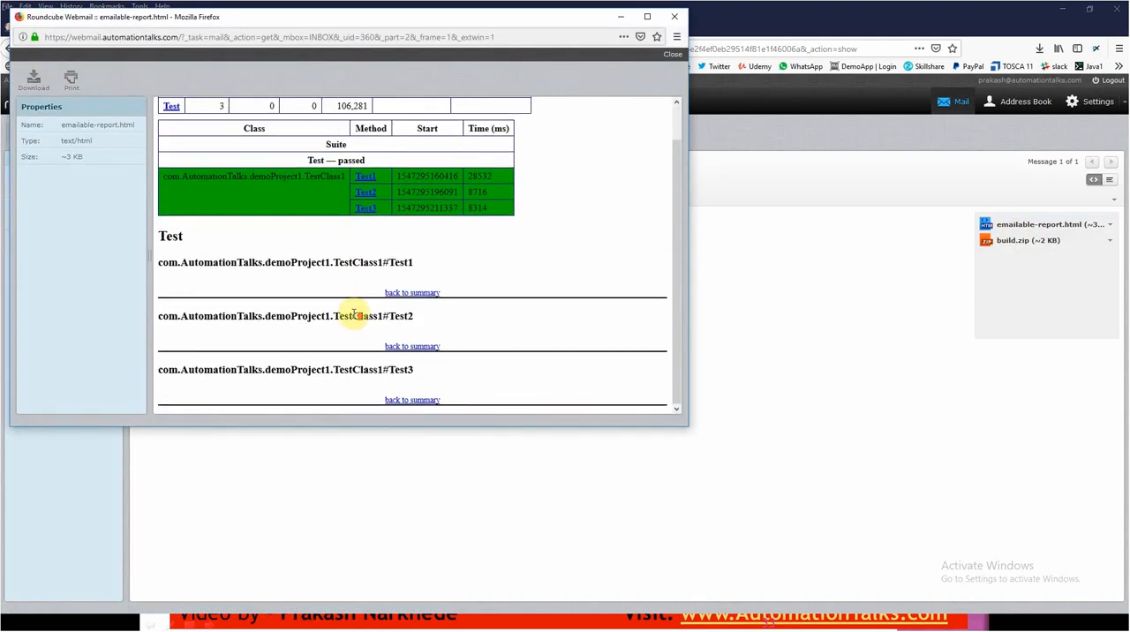
pyautogui.scroll(1, 354, 315)
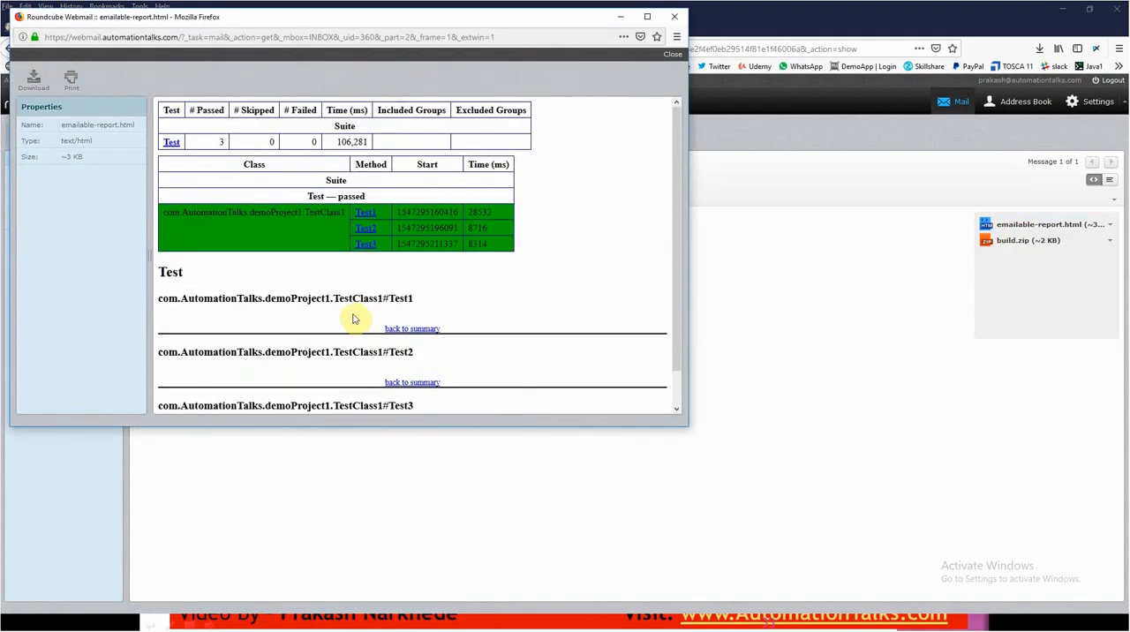
pyautogui.click(673, 16)
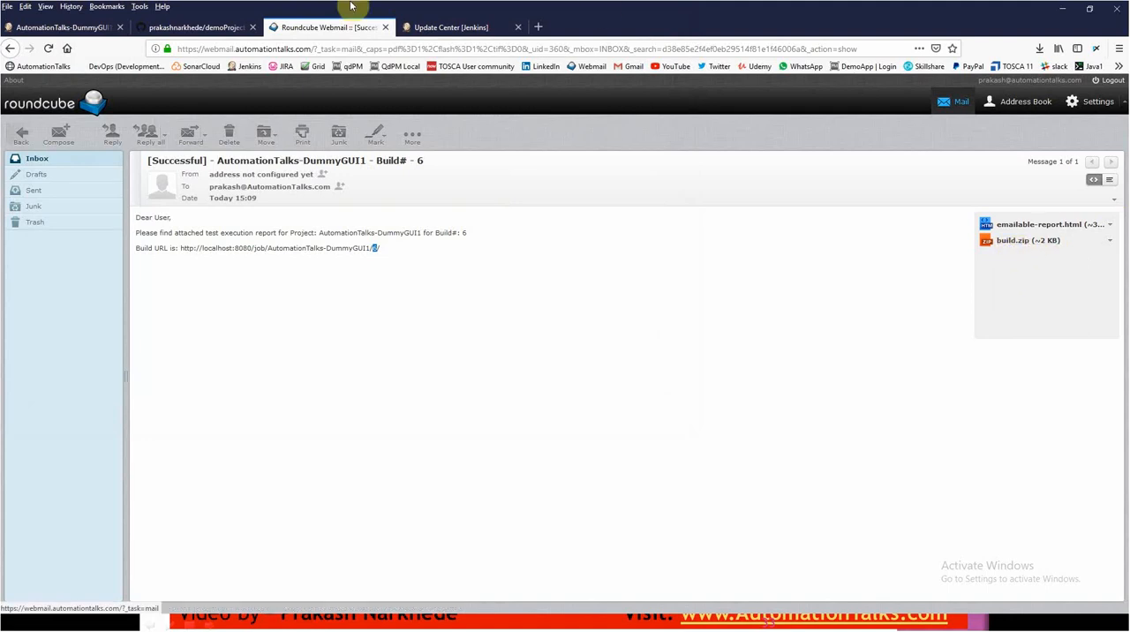
# - Return to Jenkins and look through the console output of build #6
pyautogui.click(75, 27)
pyautogui.scroll(3, 377, 281)
pyautogui.scroll(10, 377, 281)
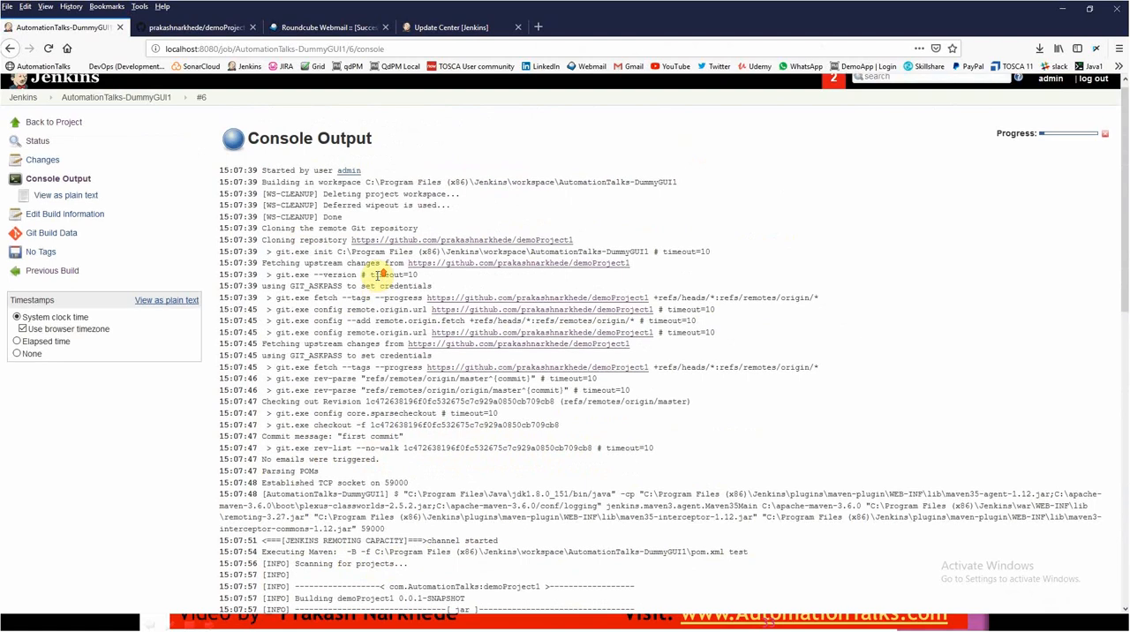
pyautogui.scroll(-13, 380, 274)
pyautogui.scroll(3, 334, 304)
pyautogui.scroll(3, 332, 302)
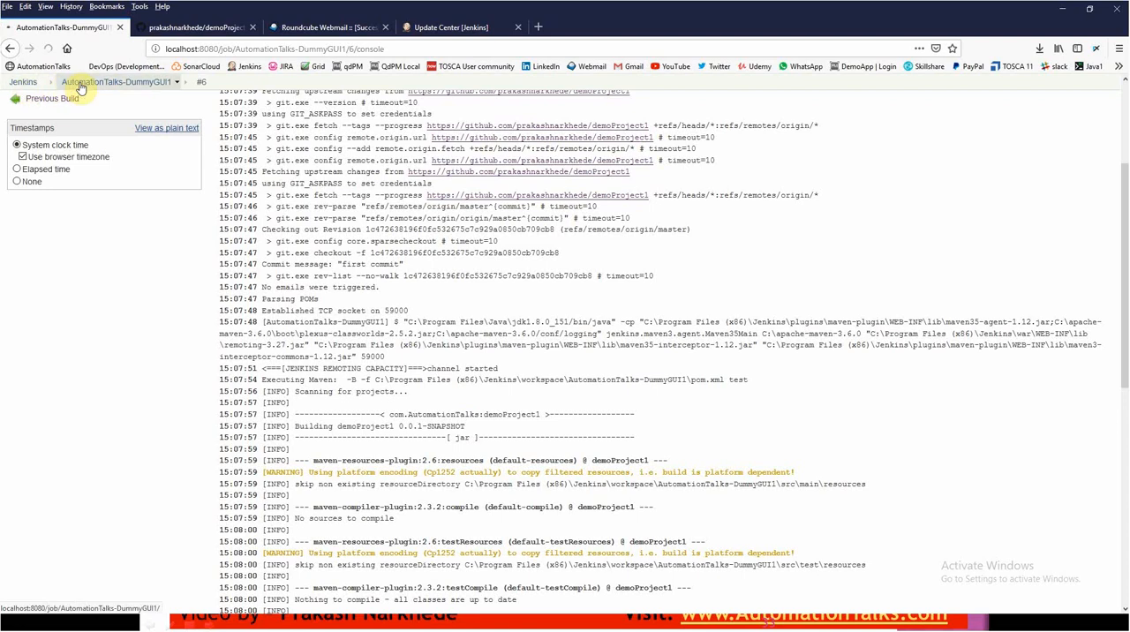
# - Open the AutomationTalks-DummyGUI1 job configuration and review its Editable Email Notification settings
pyautogui.click(81, 84)
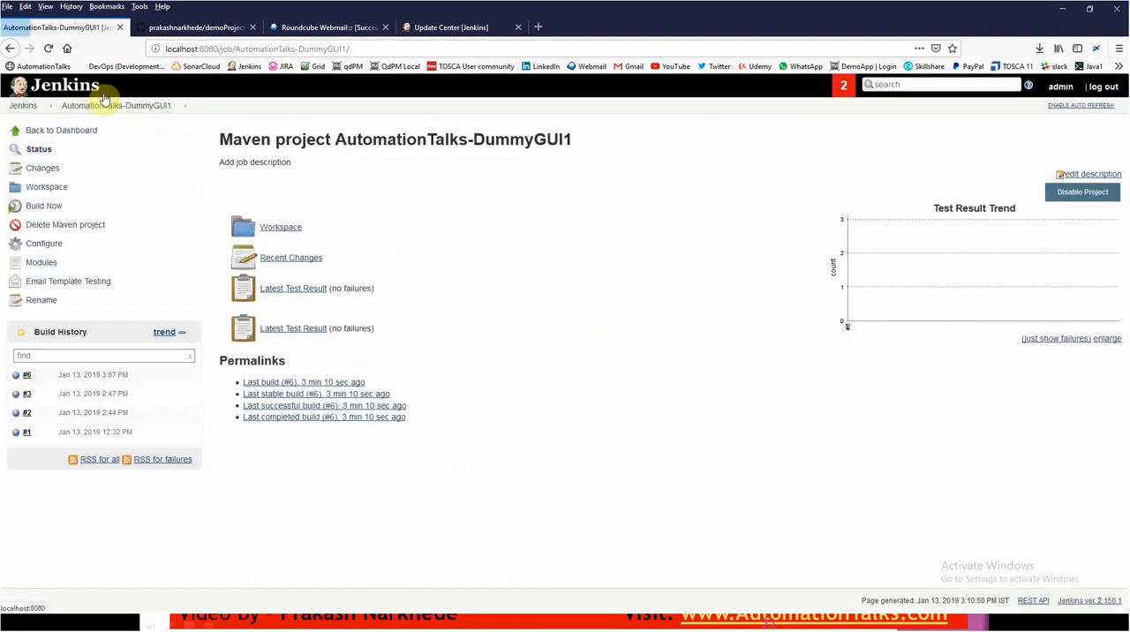
pyautogui.click(41, 245)
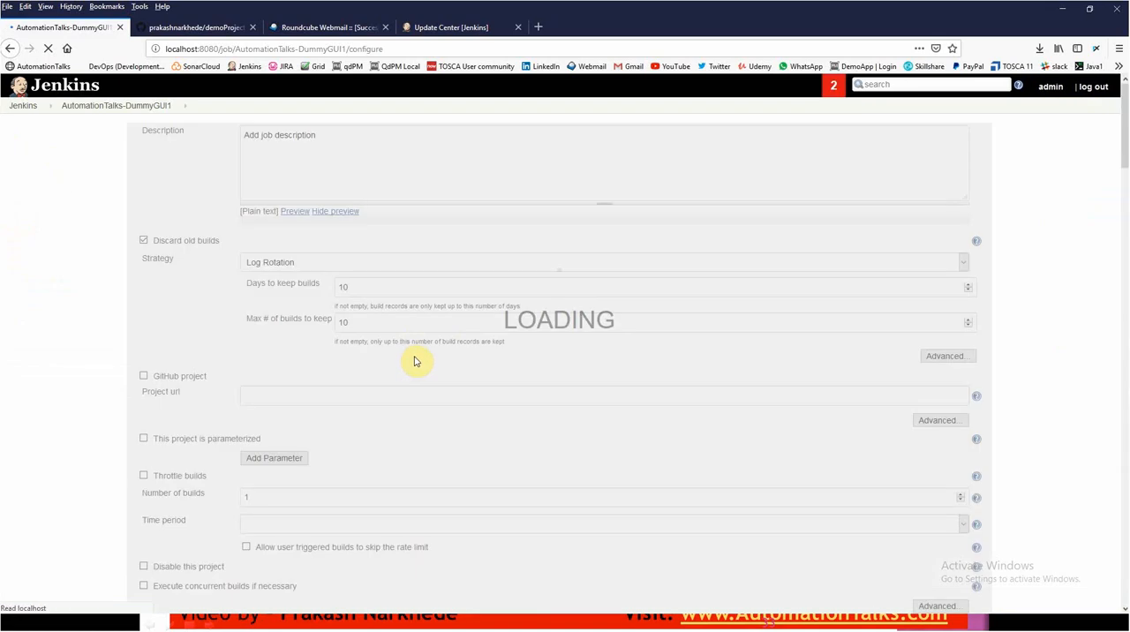
pyautogui.scroll(-20, 420, 364)
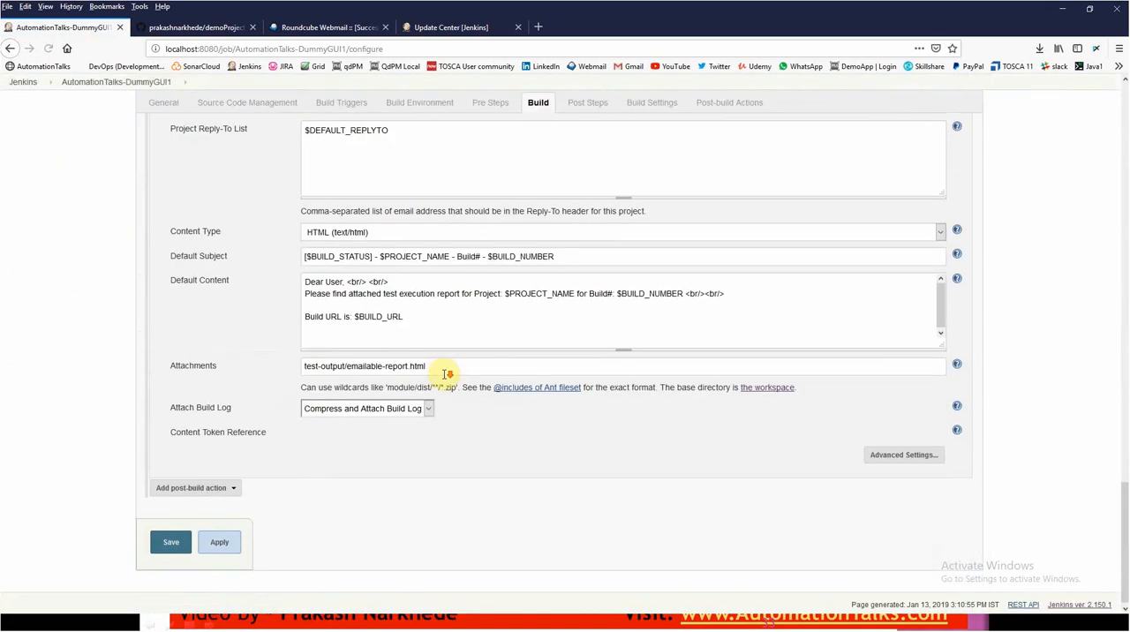
pyautogui.scroll(5, 446, 374)
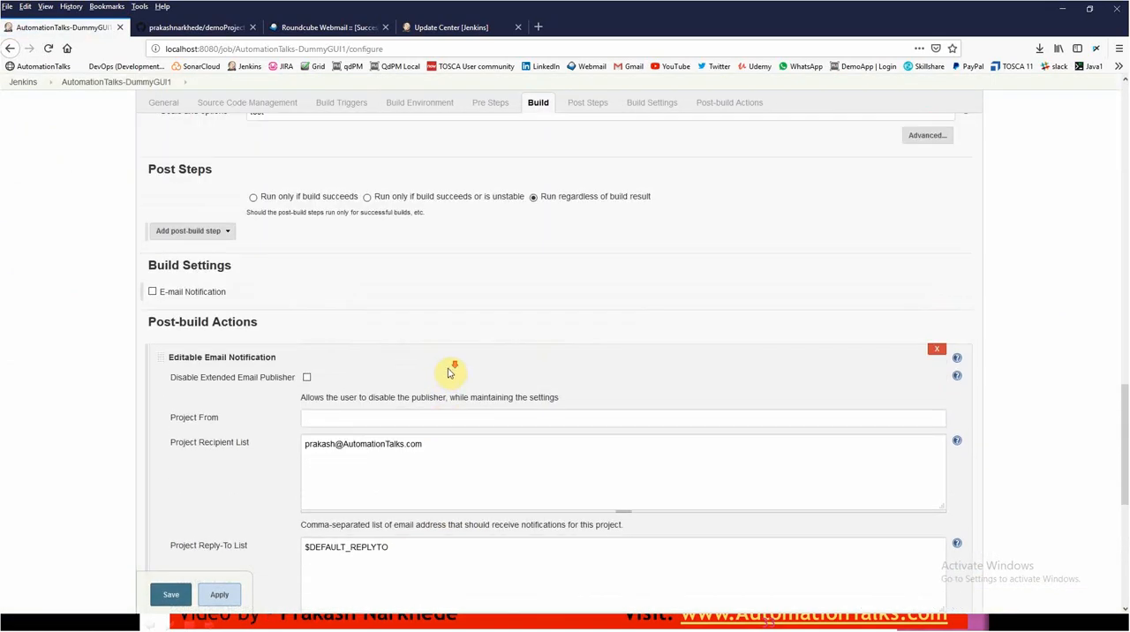
pyautogui.scroll(-4, 449, 371)
pyautogui.scroll(3, 450, 368)
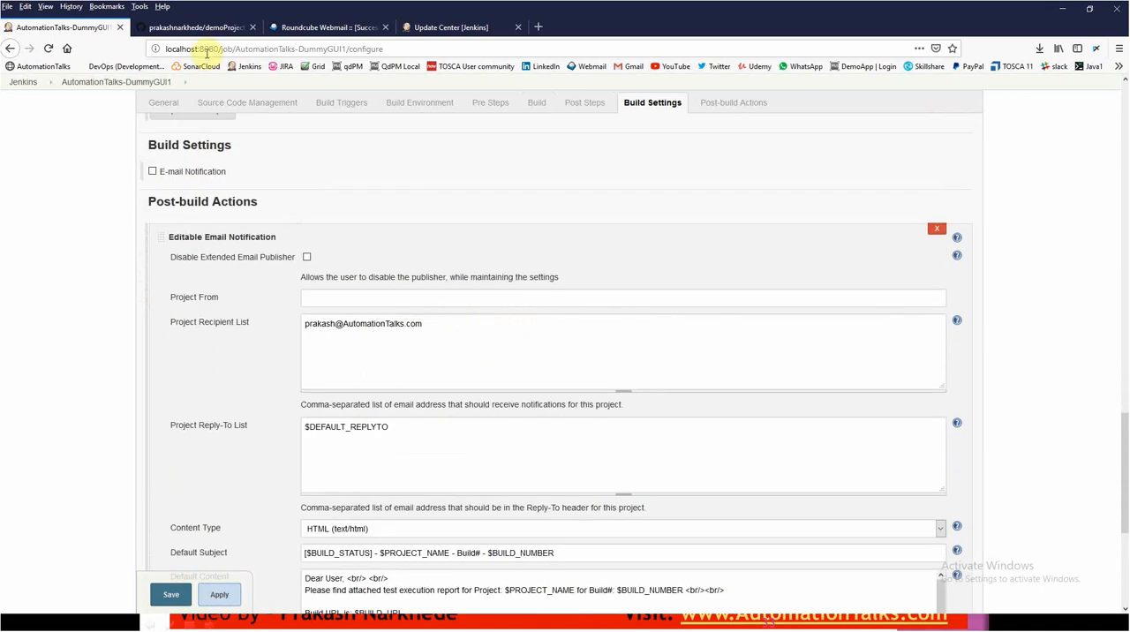
# - Open the global Jenkins system configuration and review the Extended E-mail Notification and E-mail Notification sections
pyautogui.click(24, 82)
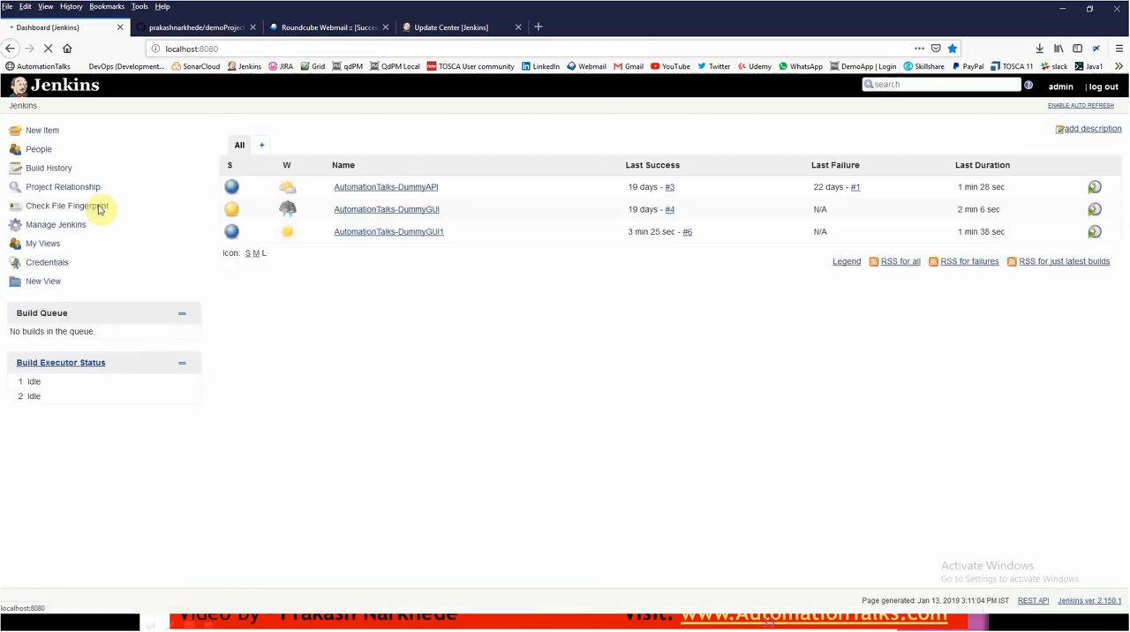
pyautogui.click(46, 228)
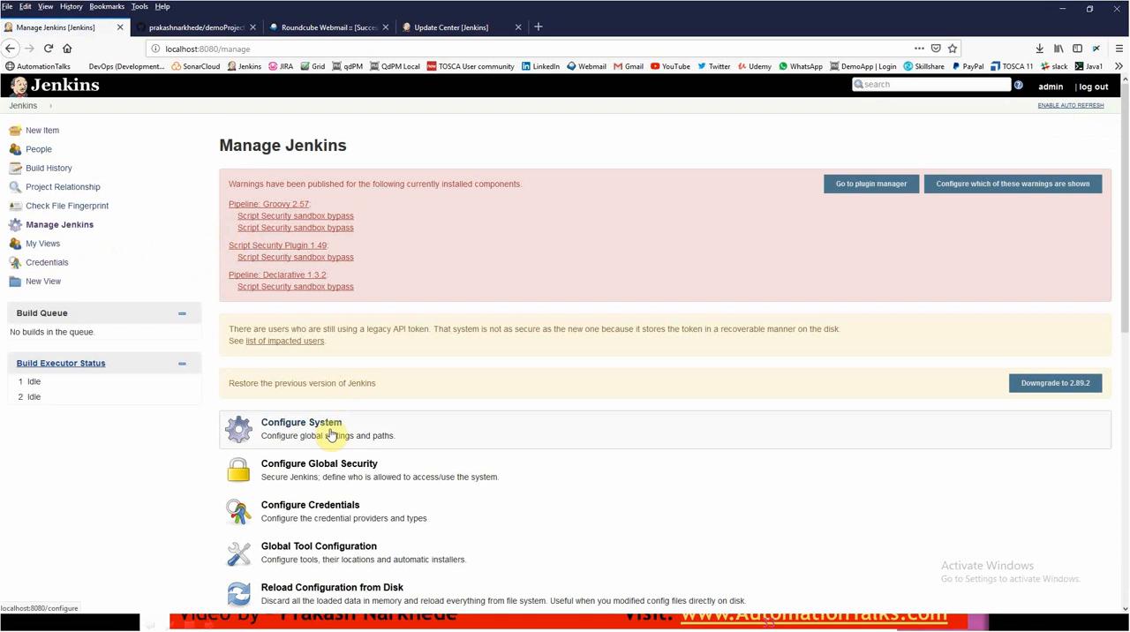
pyautogui.click(340, 432)
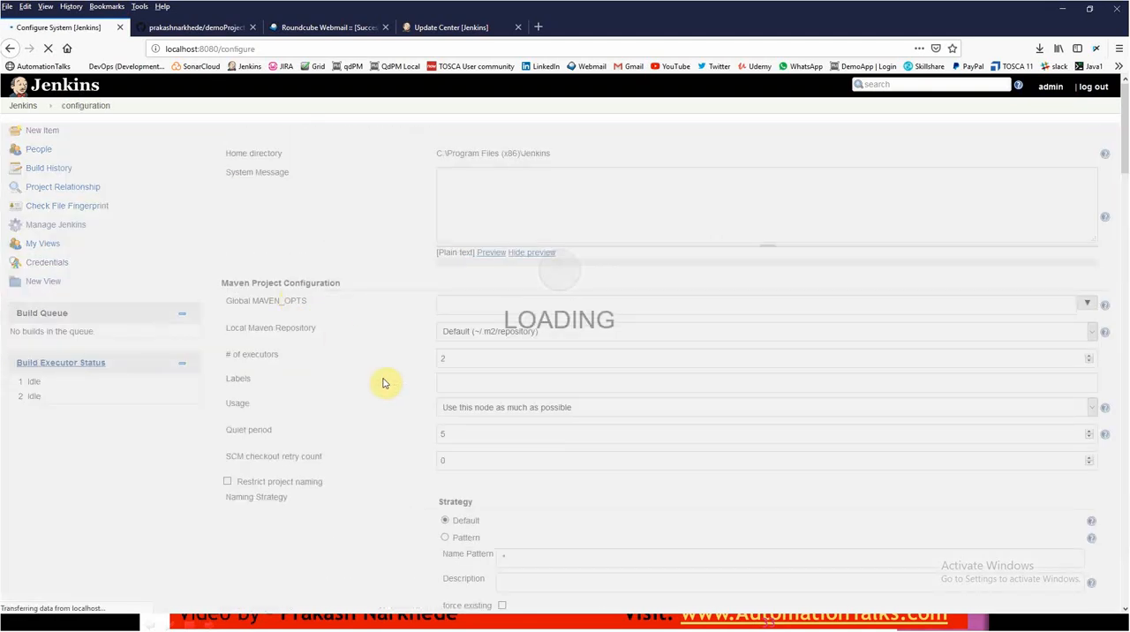
pyautogui.scroll(-15, 397, 415)
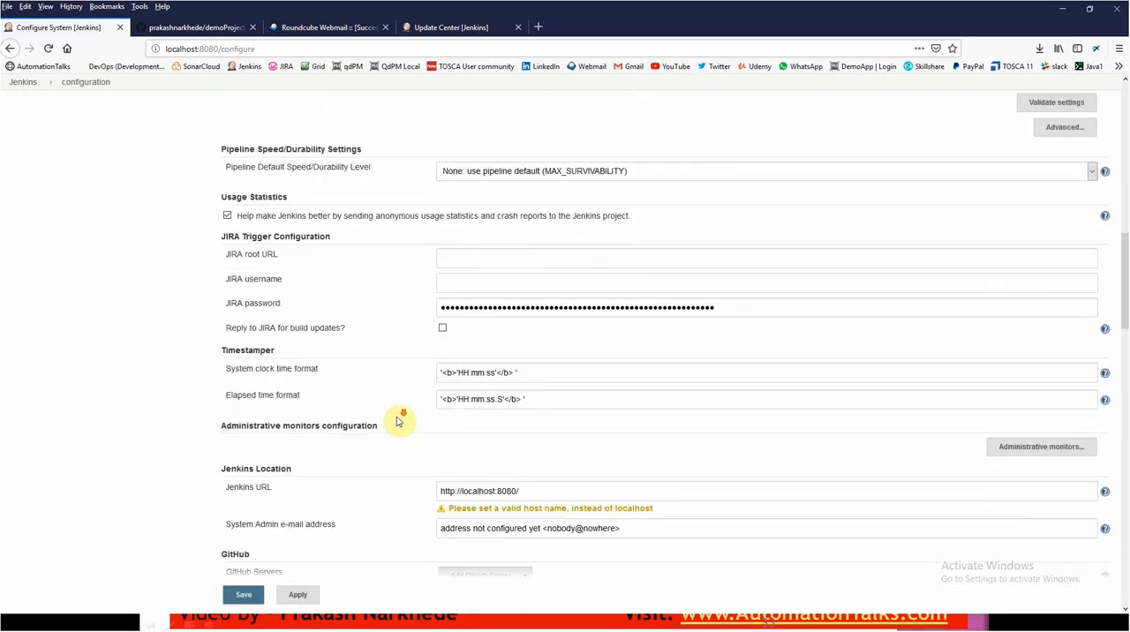
pyautogui.scroll(-3, 397, 422)
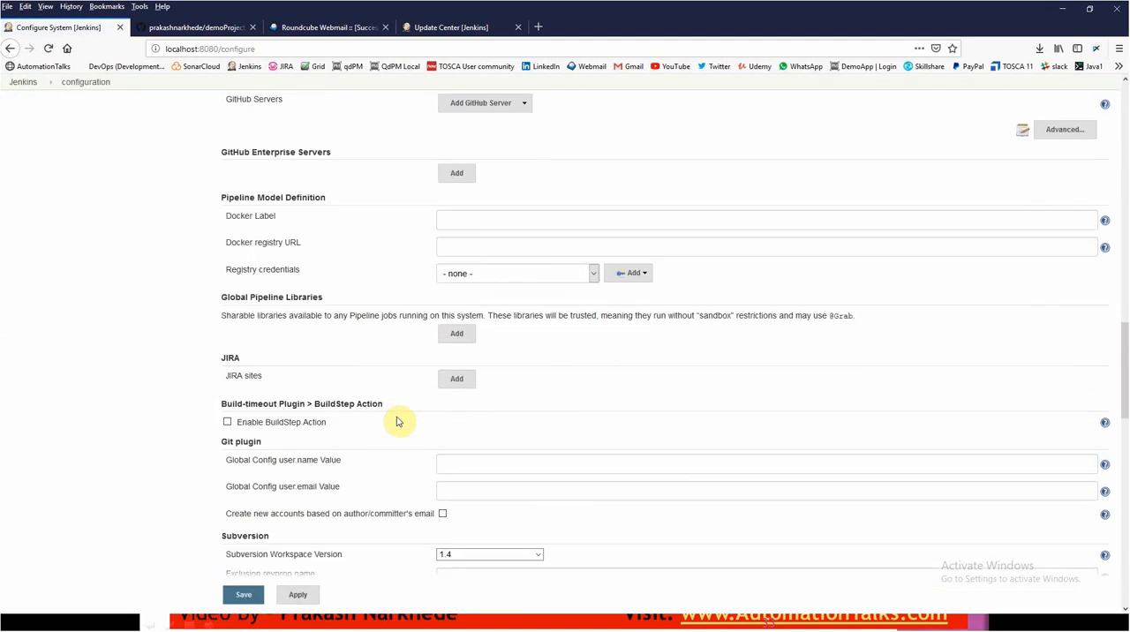
pyautogui.scroll(-5, 396, 422)
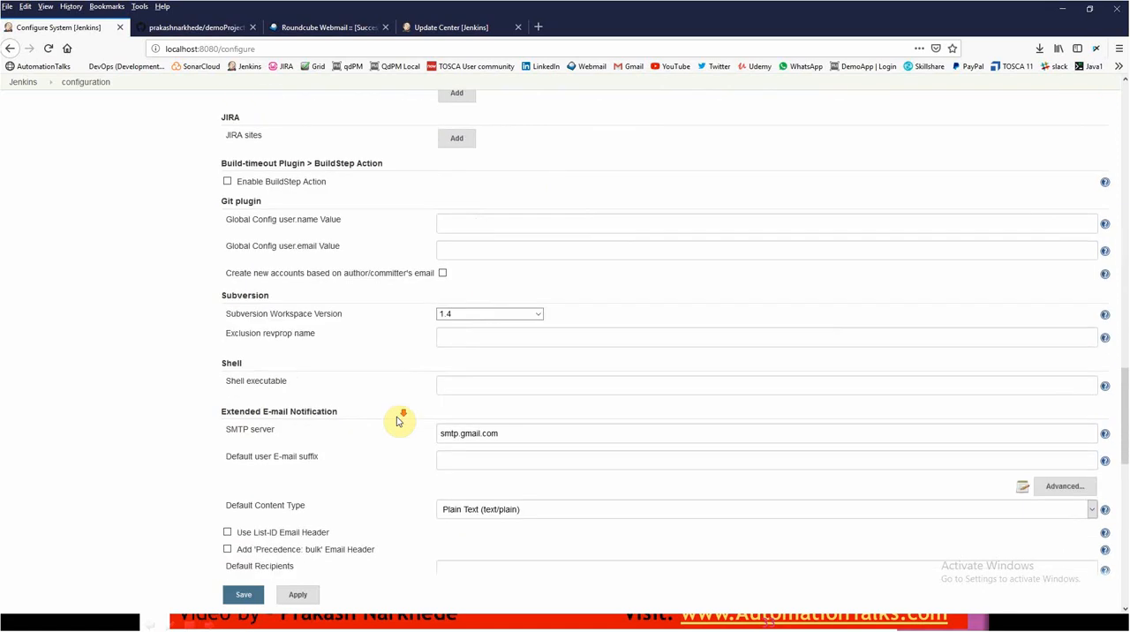
pyautogui.scroll(-7, 343, 415)
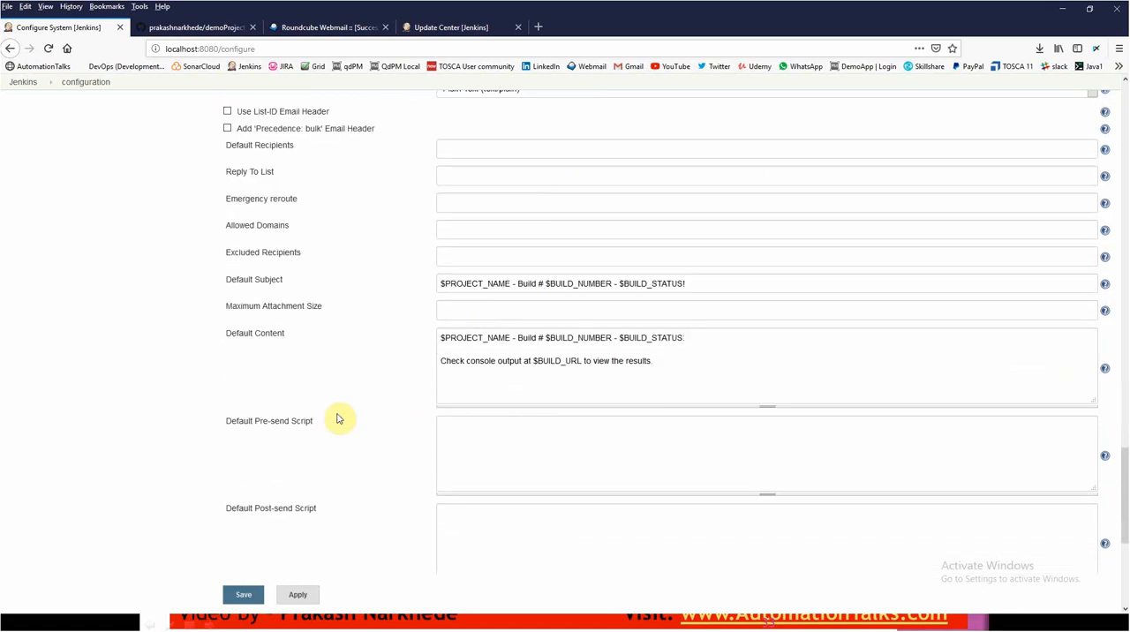
pyautogui.scroll(-2, 344, 415)
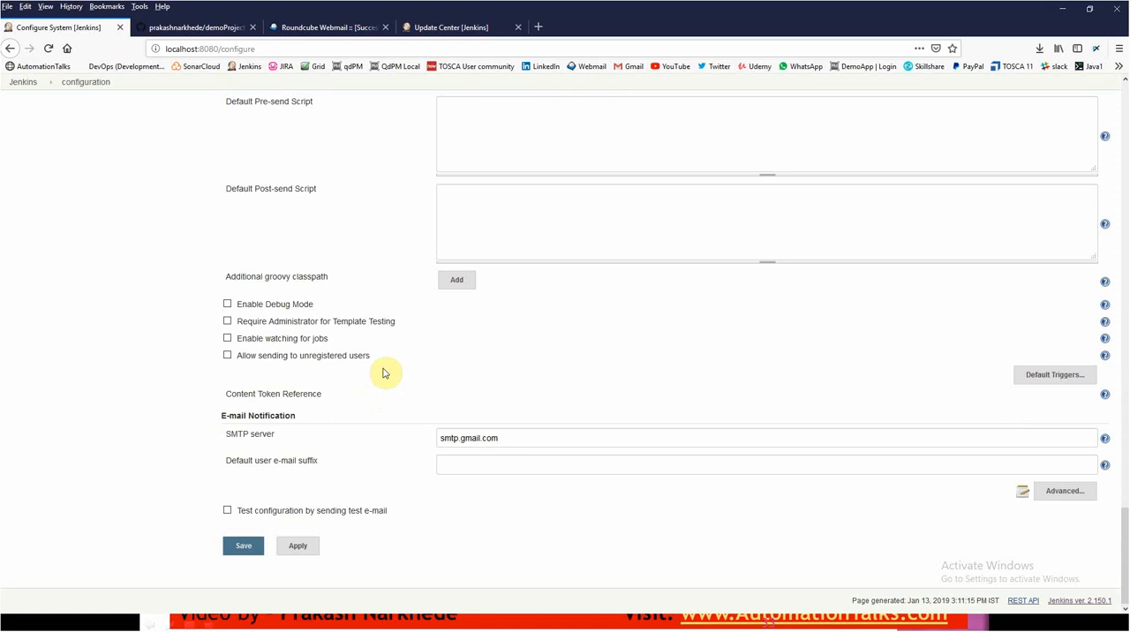
pyautogui.scroll(8, 378, 380)
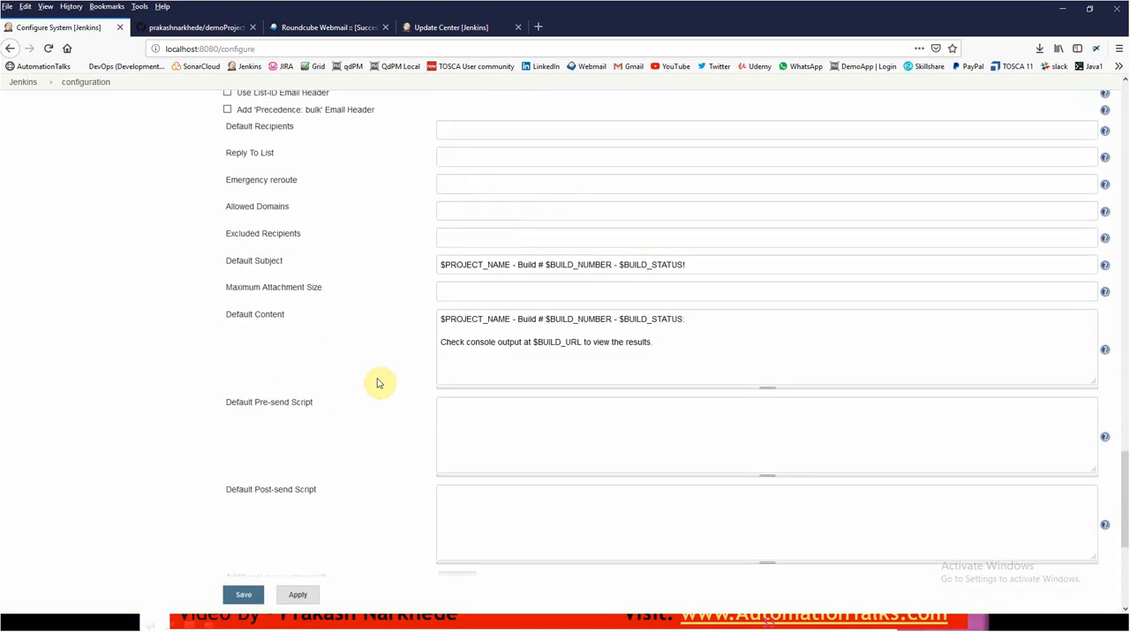
pyautogui.scroll(2, 378, 381)
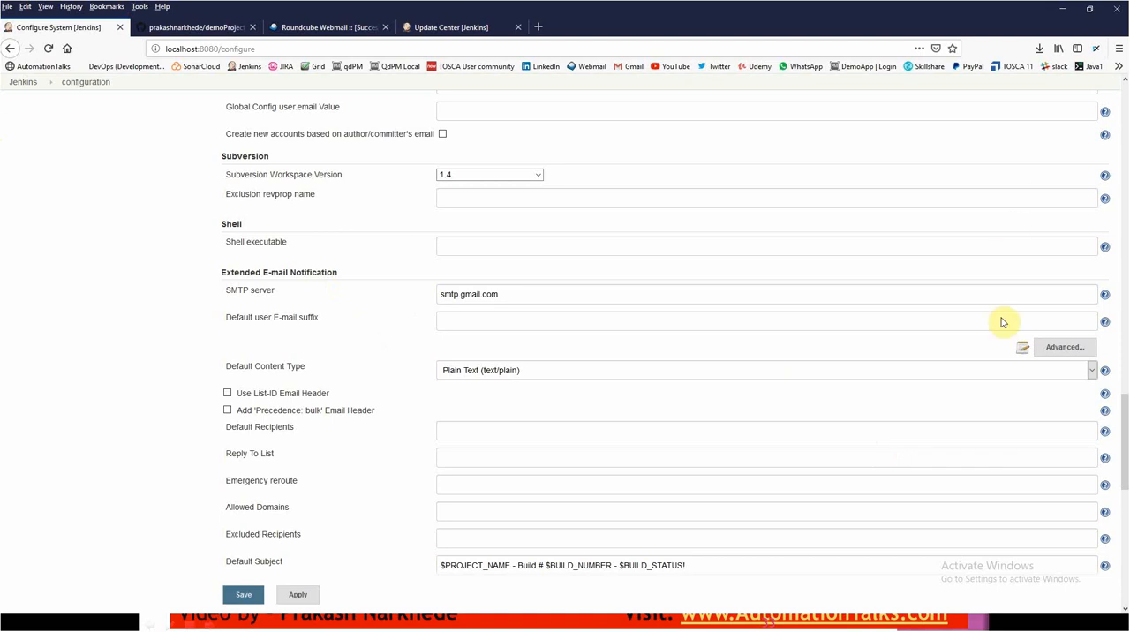
# - Expand the advanced settings of Extended E-mail Notification and review the SMTP authentication, SSL and port options
pyautogui.click(1063, 347)
pyautogui.scroll(-3, 610, 354)
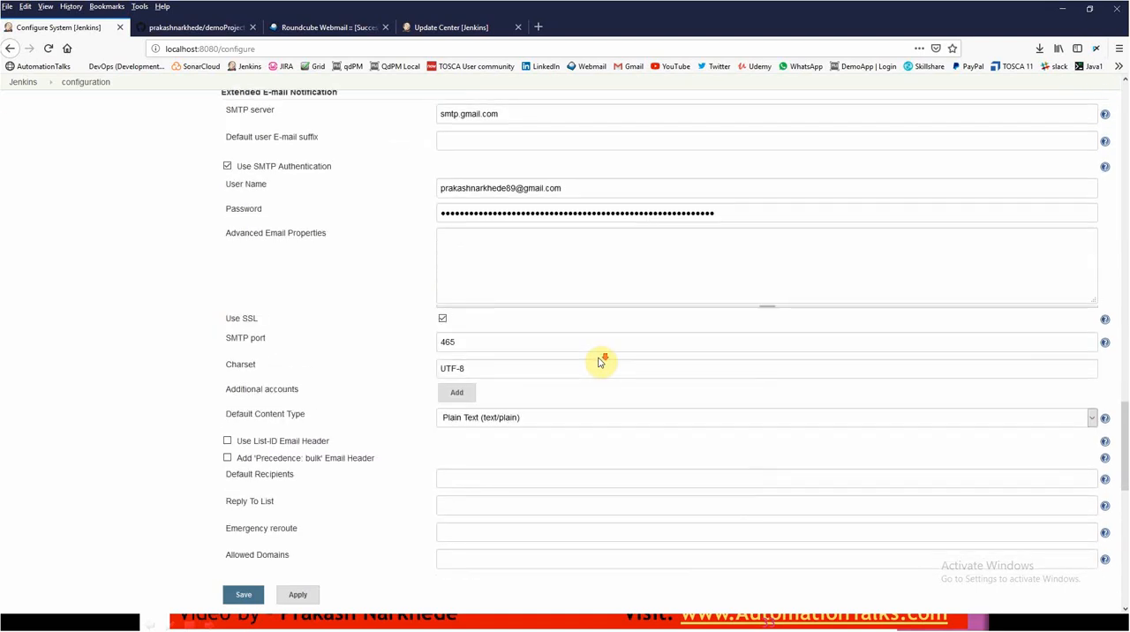
pyautogui.scroll(-5, 599, 361)
pyautogui.scroll(5, 604, 347)
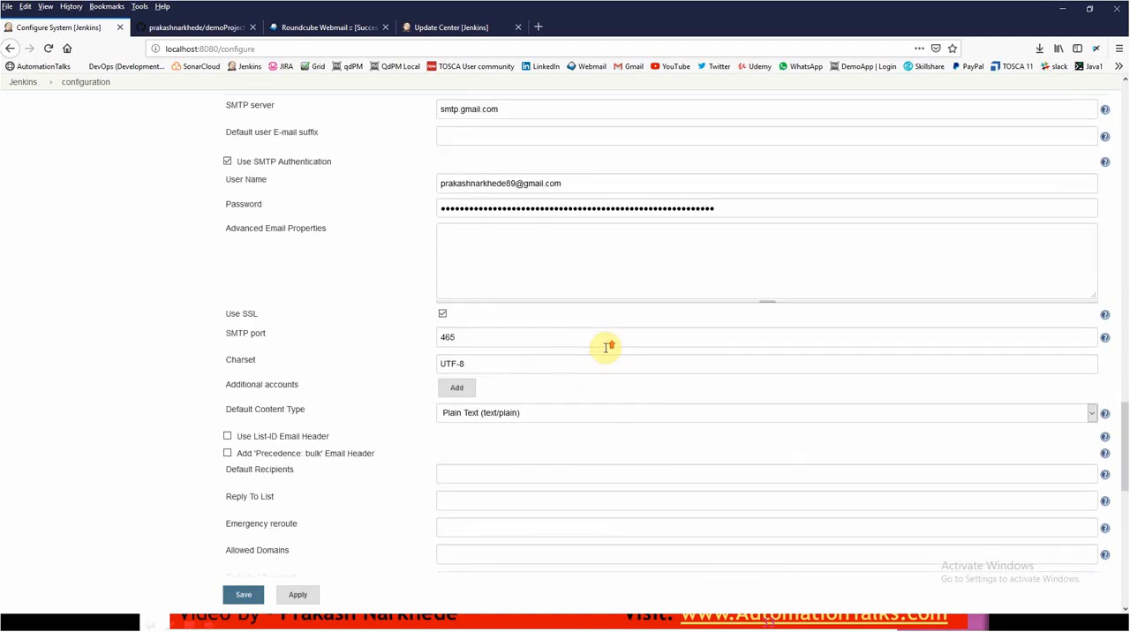
pyautogui.scroll(-1, 609, 349)
pyautogui.scroll(-1, 609, 349)
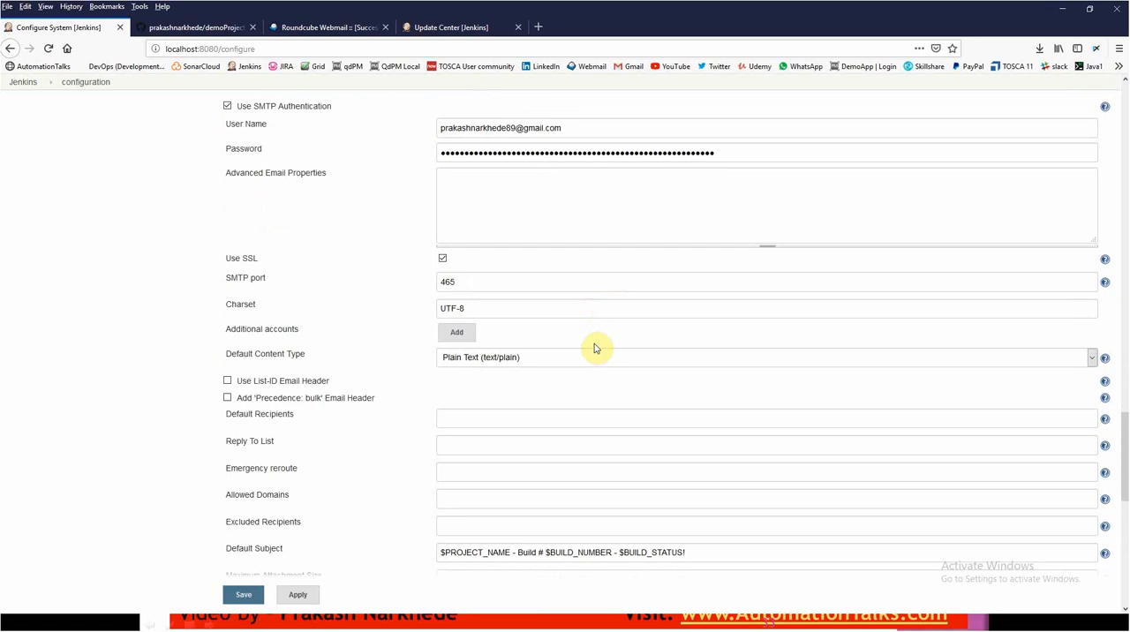
pyautogui.scroll(-5, 594, 348)
pyautogui.scroll(-3, 590, 357)
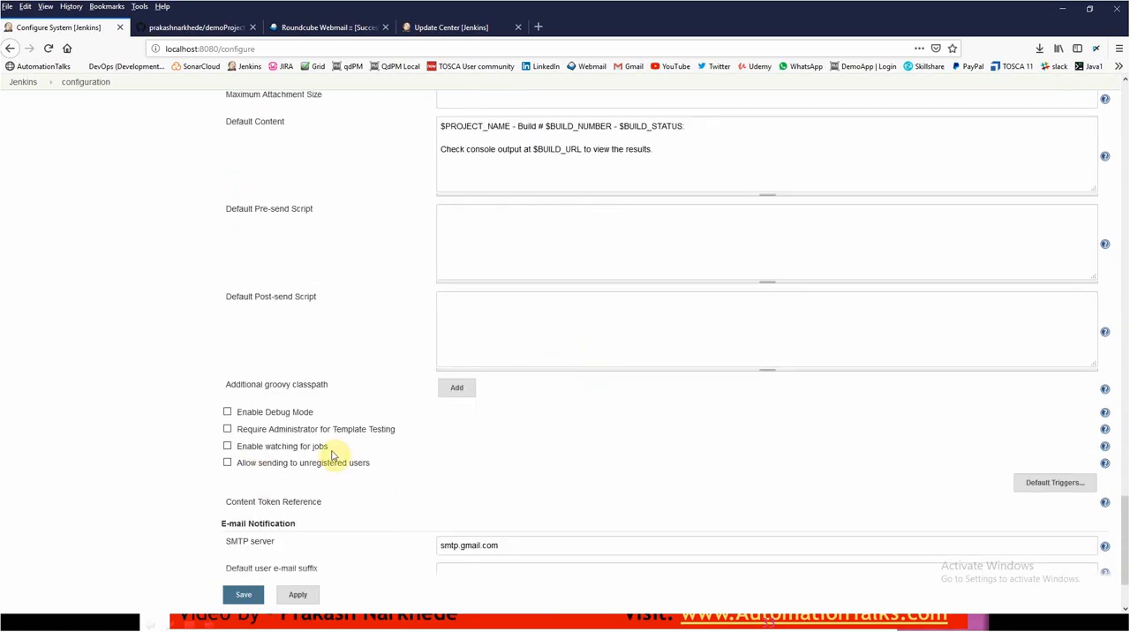
# - Expand the default triggers of Extended E-mail Notification and examine the Failure - Any trigger
pyautogui.click(1025, 484)
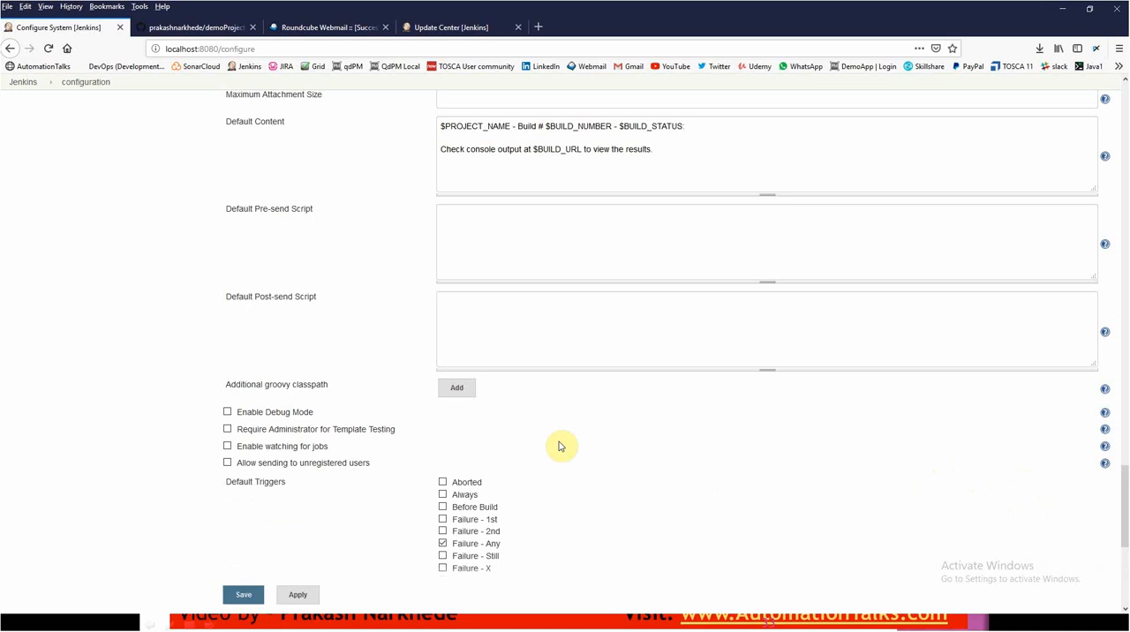
pyautogui.scroll(-2, 477, 478)
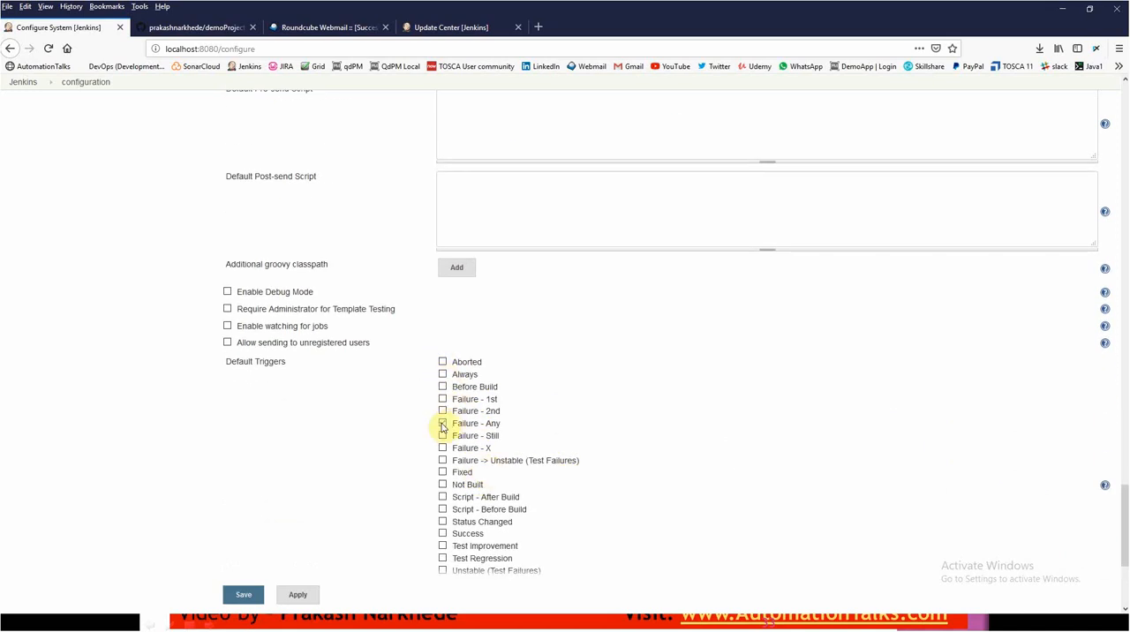
pyautogui.click(443, 425)
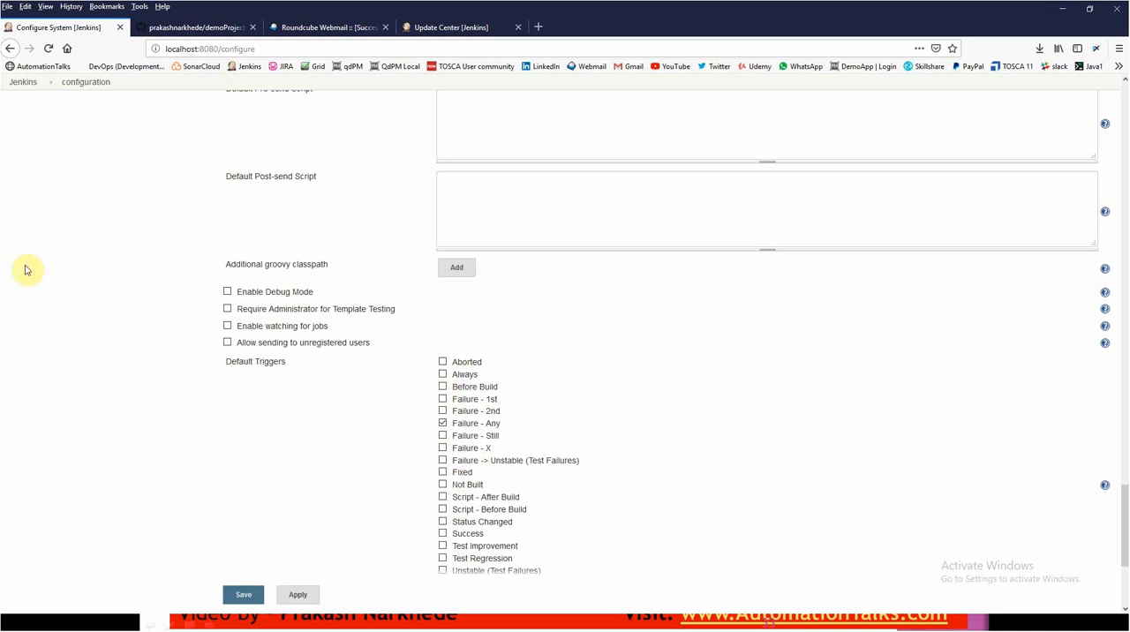
# - Enable the Always default trigger, disable Failure - Any, and apply and save the global Jenkins configuration
pyautogui.click(444, 375)
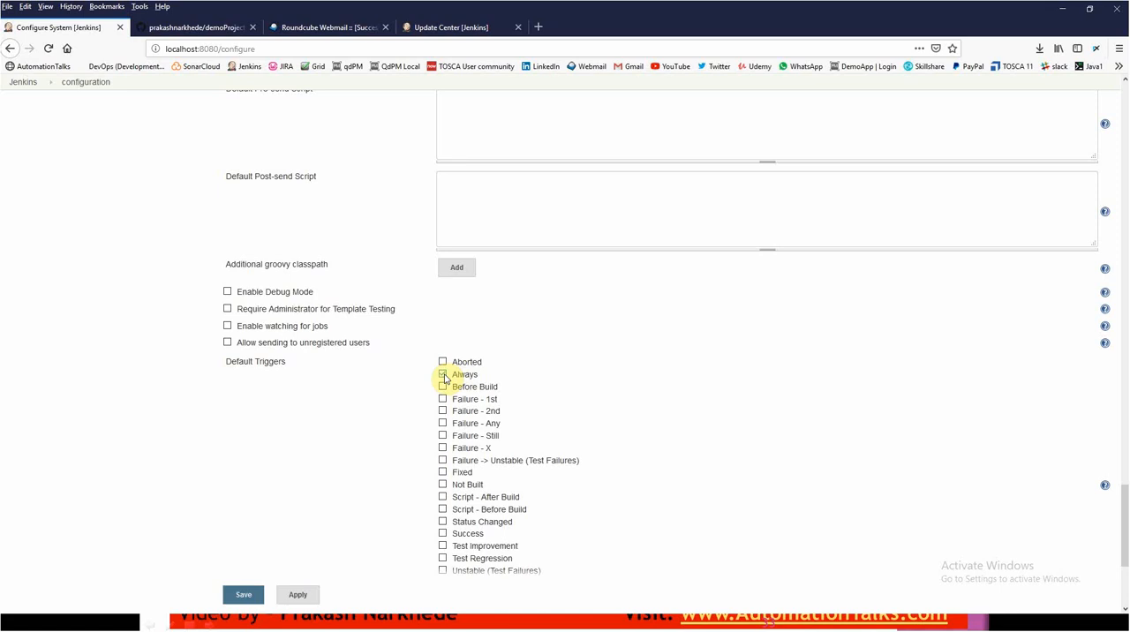
pyautogui.click(297, 595)
pyautogui.click(243, 595)
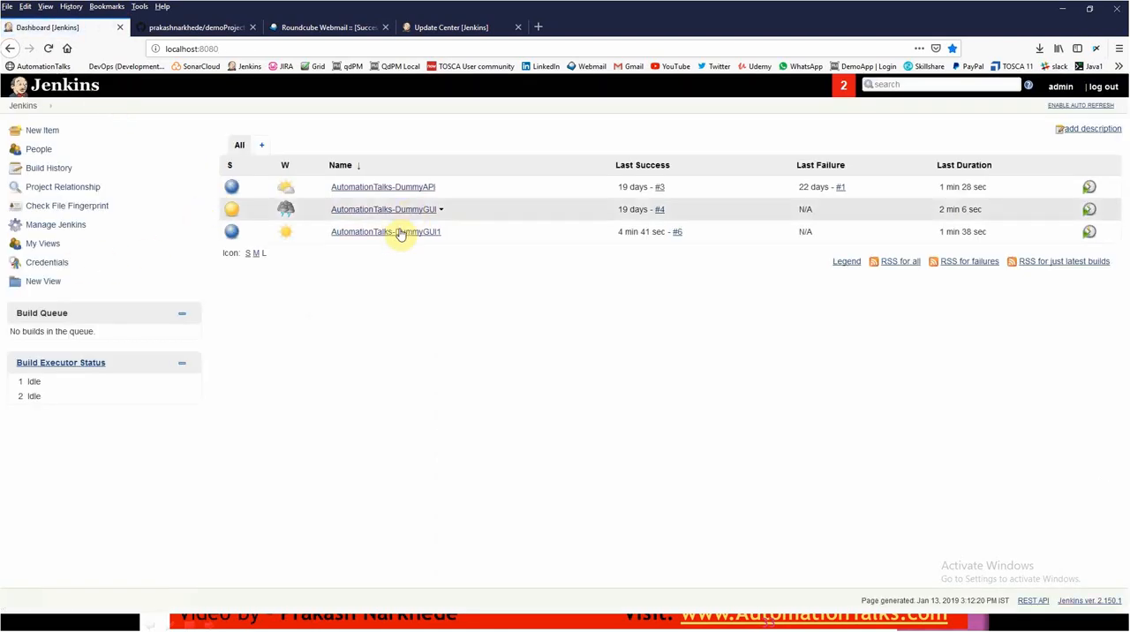
# - Open the AutomationTalks-DummyGUI1 job configuration and expand the advanced settings of Editable Email Notification to check its triggers
pyautogui.click(412, 233)
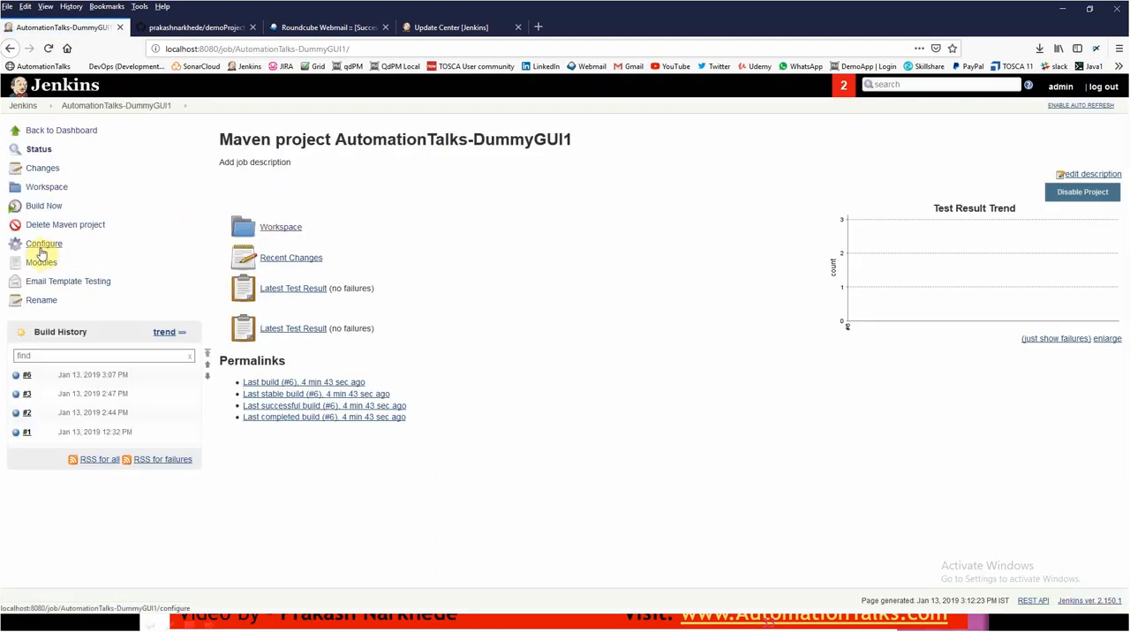
pyautogui.click(40, 251)
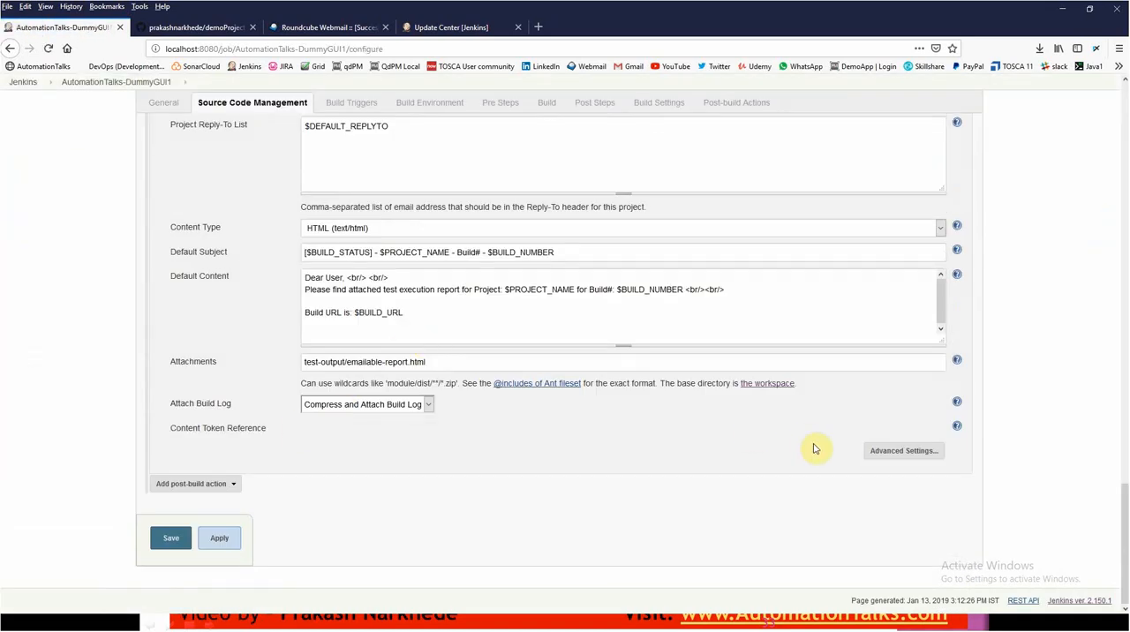
pyautogui.click(887, 456)
pyautogui.scroll(-4, 406, 499)
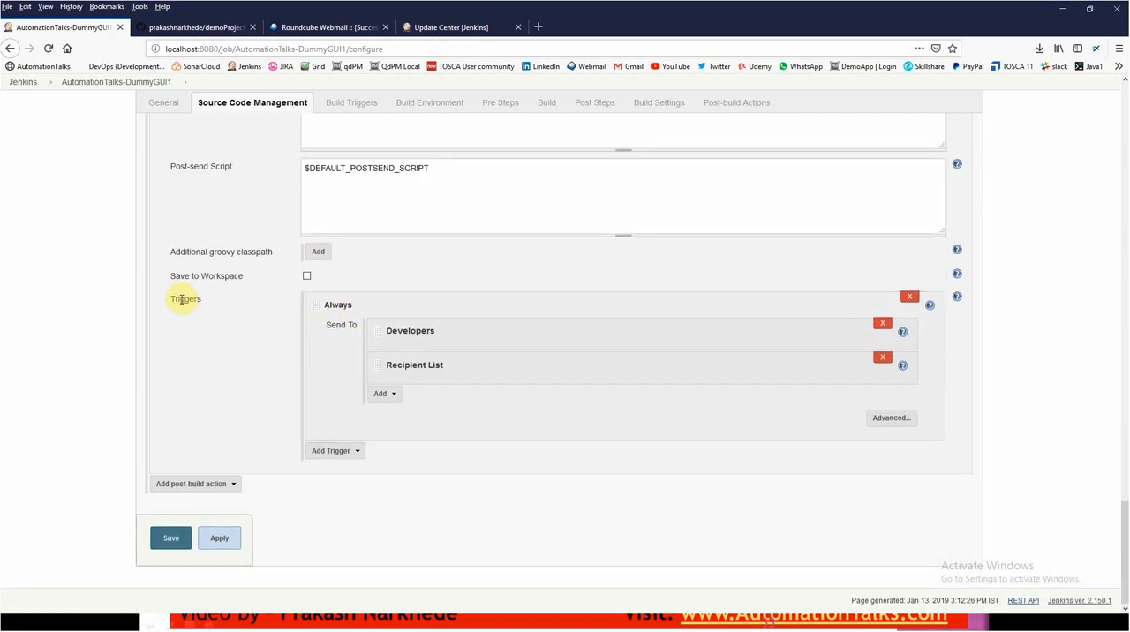
# - Review the trigger types that can be added to the job's email notification and save the job configuration
pyautogui.click(351, 453)
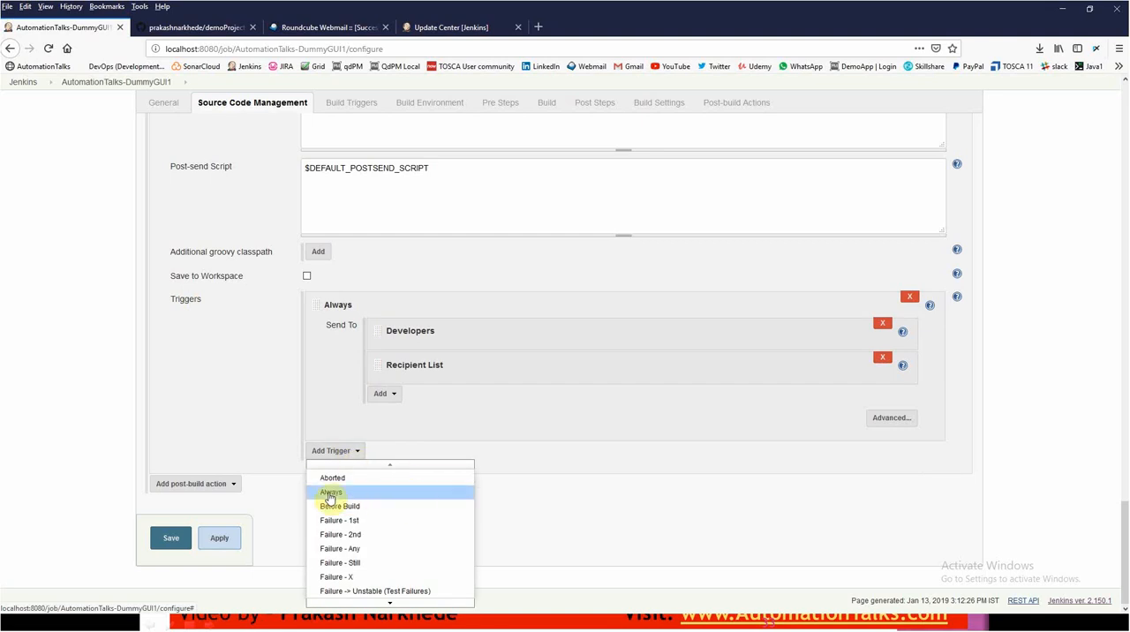
pyautogui.click(217, 320)
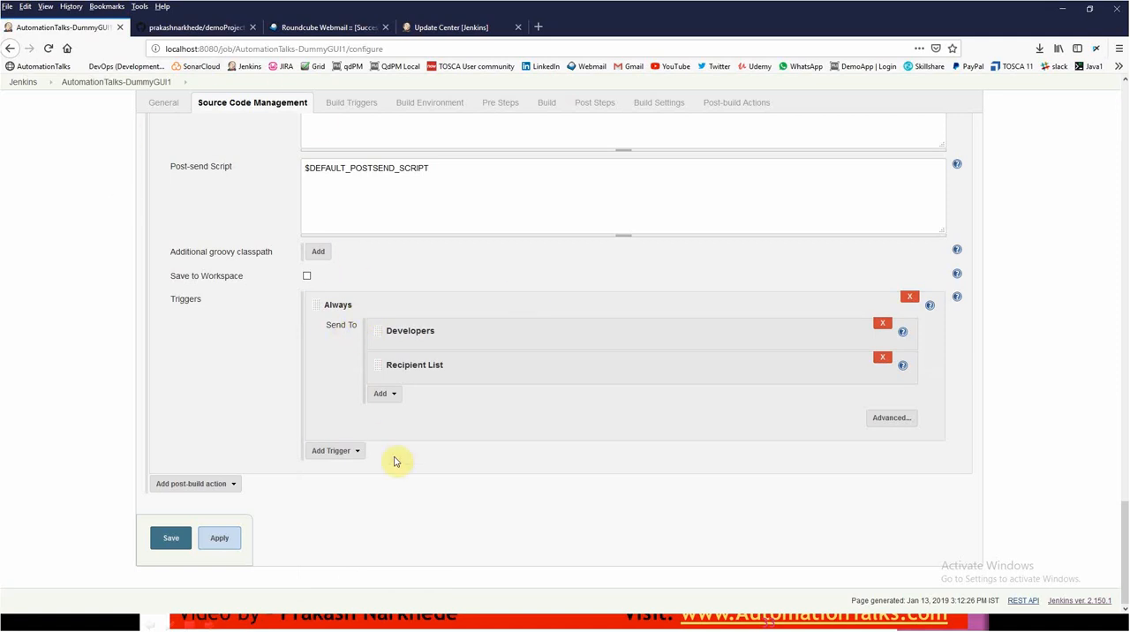
pyautogui.click(356, 452)
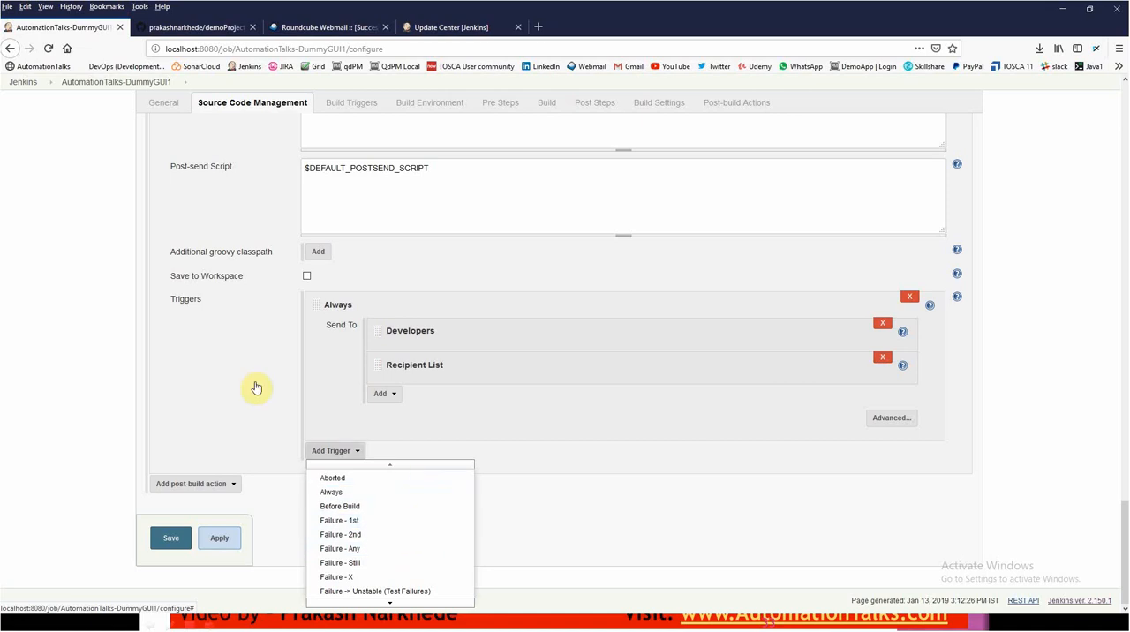
pyautogui.click(181, 539)
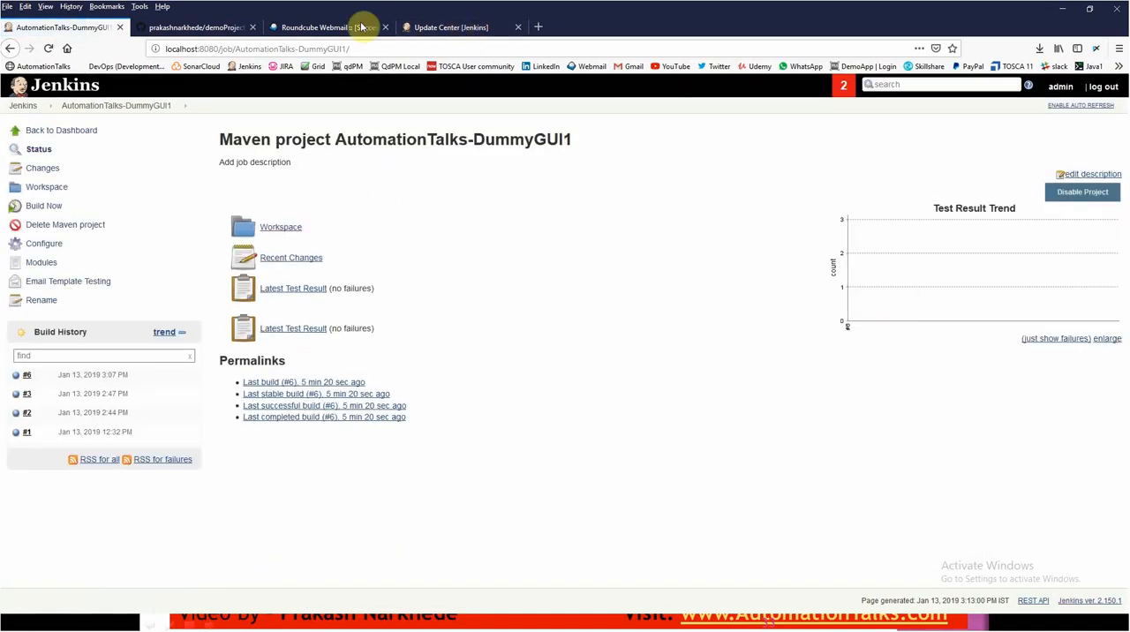
# - Review the body of the build 6 notification email for AutomationTalks-DummyGUI1 in Roundcube Webmail
pyautogui.click(361, 26)
pyautogui.click(399, 276)
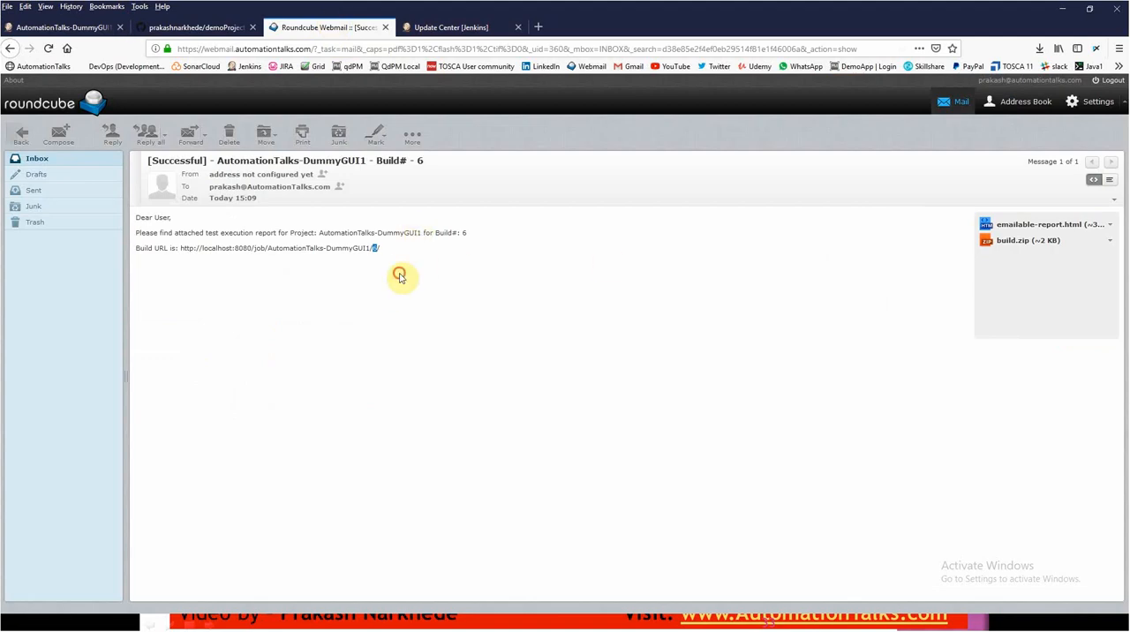
pyautogui.moveTo(400, 276); pyautogui.dragTo(139, 228)
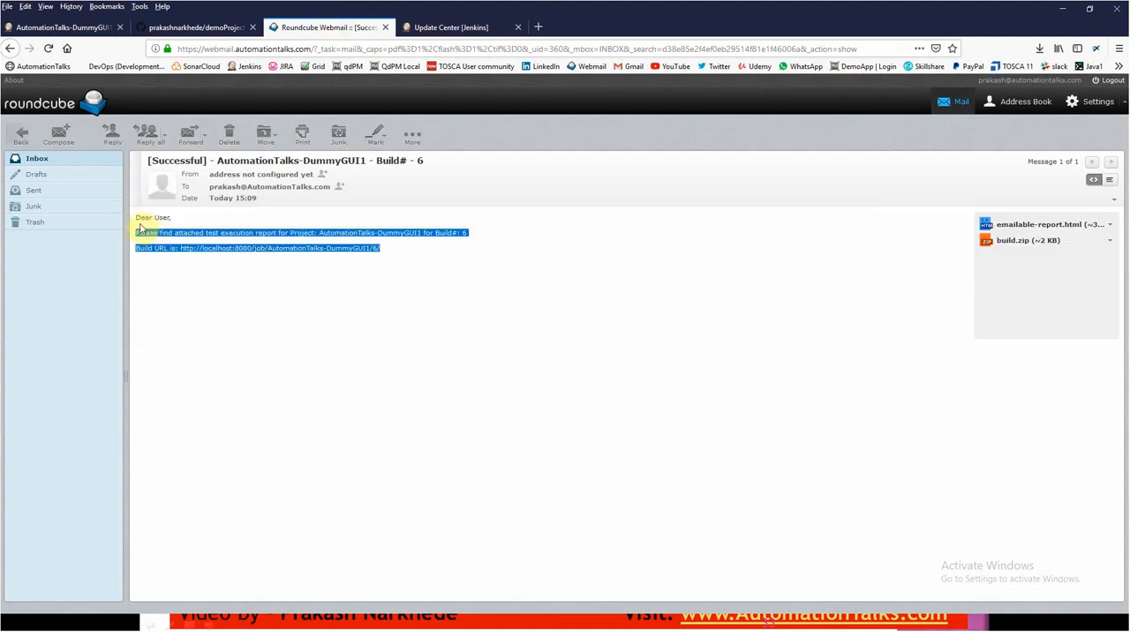
pyautogui.click(389, 353)
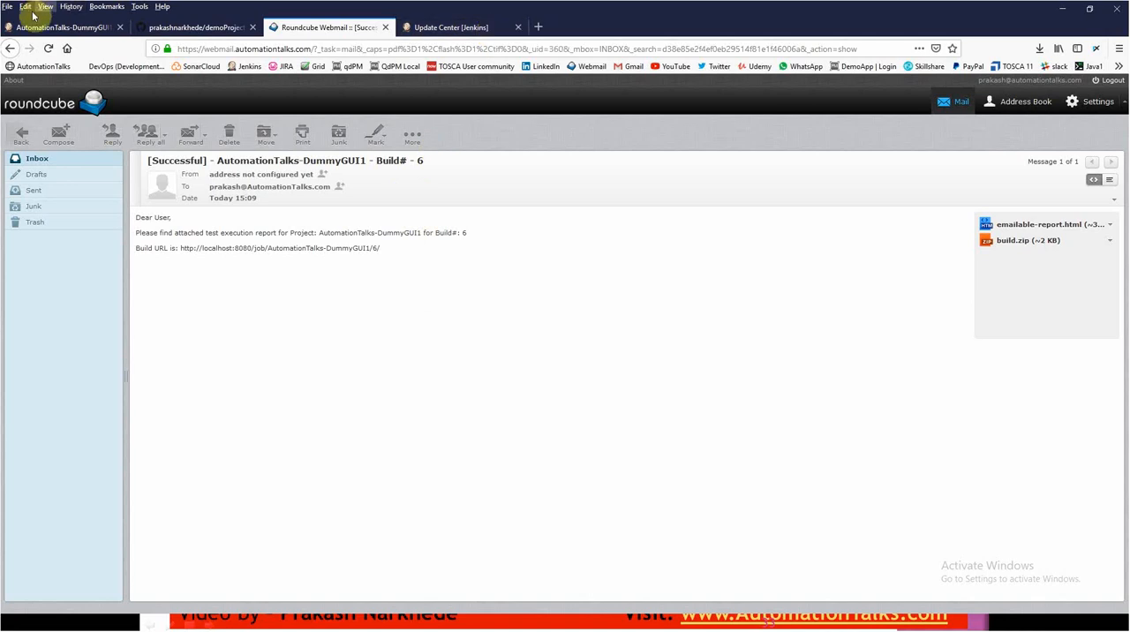
# - Revisit the Editable Email Notification slide in PowerPoint and return to the AutomationTalks-DummyGUI1 project page in Jenkins
pyautogui.hotkey('alt', 'Tab')
pyautogui.hotkey('alt', 'Tab')
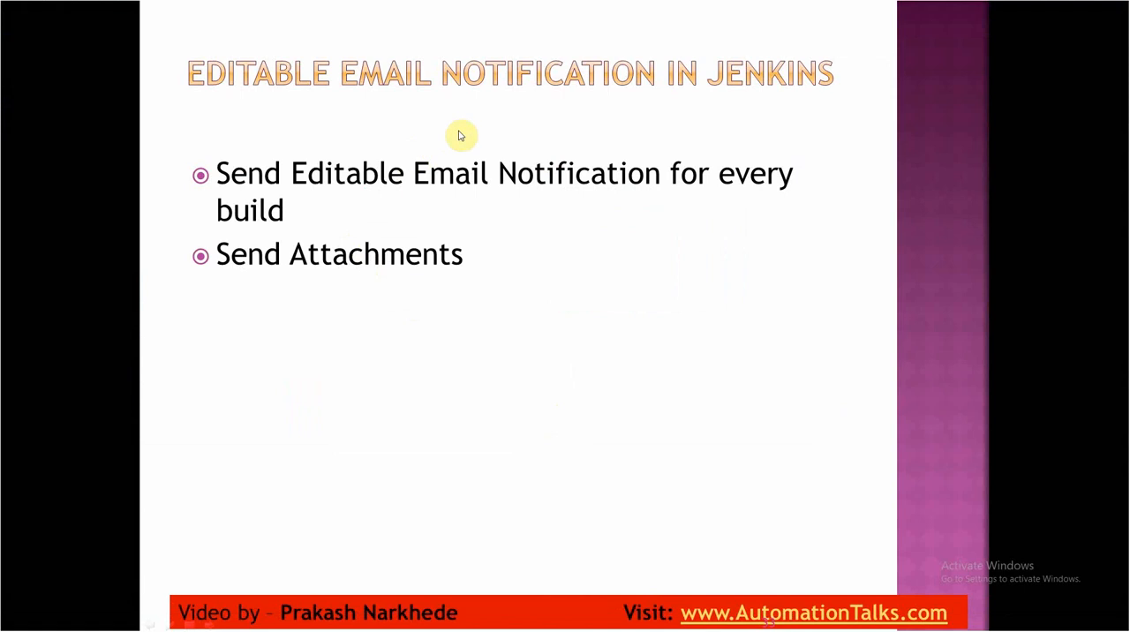
pyautogui.hotkey('alt', 'Tab')
pyautogui.hotkey('alt', 'Tab')
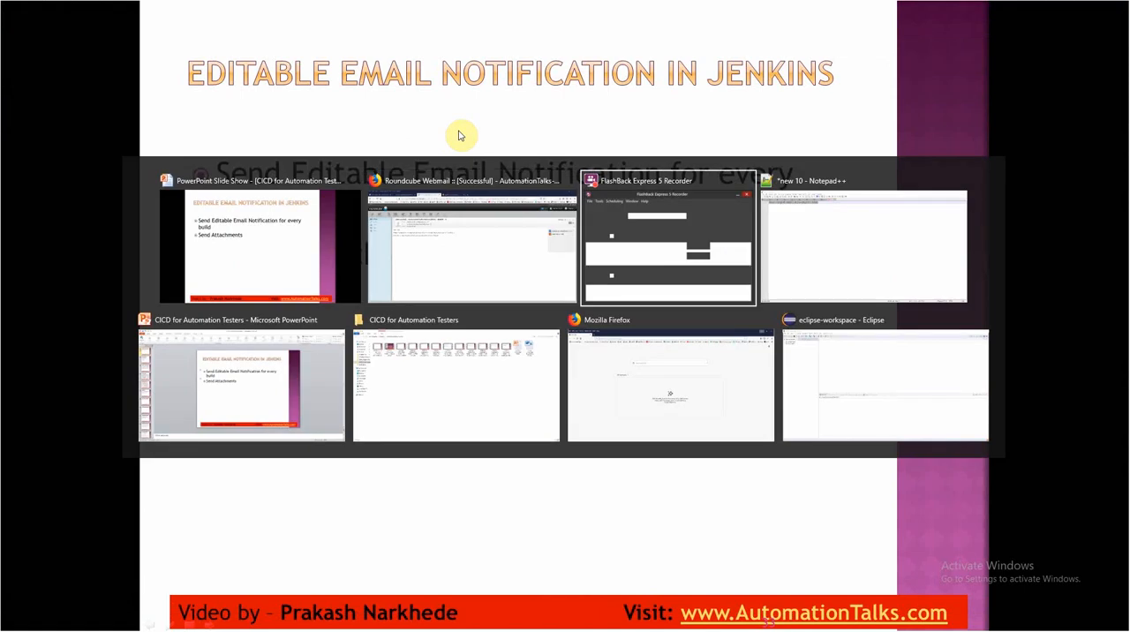
pyautogui.hotkey('alt', 'shift', 'Tab')
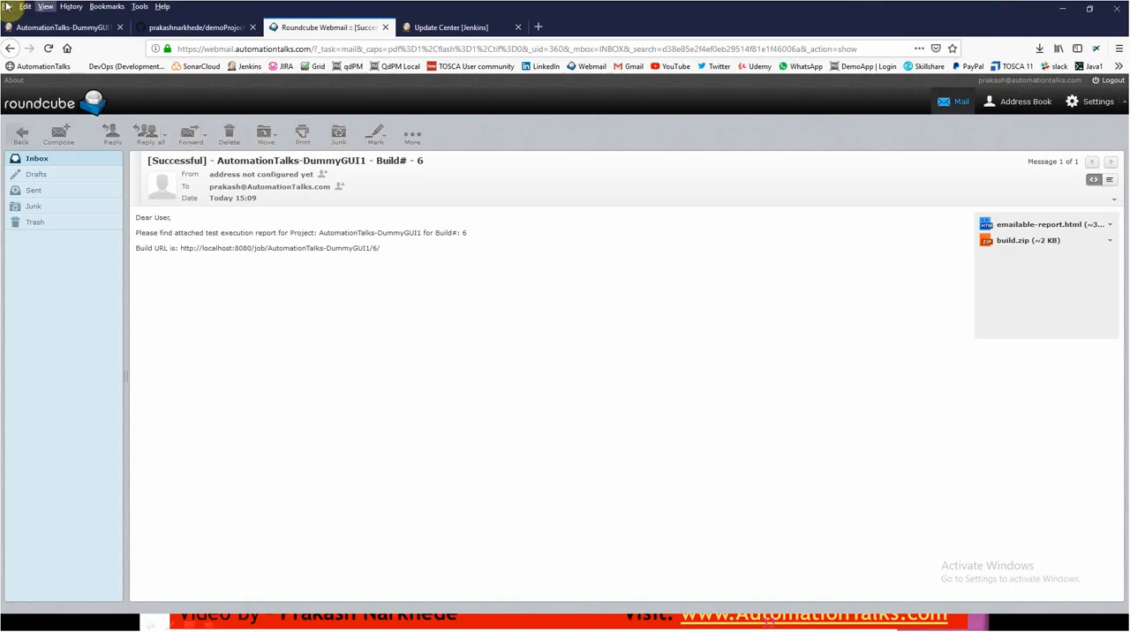
pyautogui.click(44, 29)
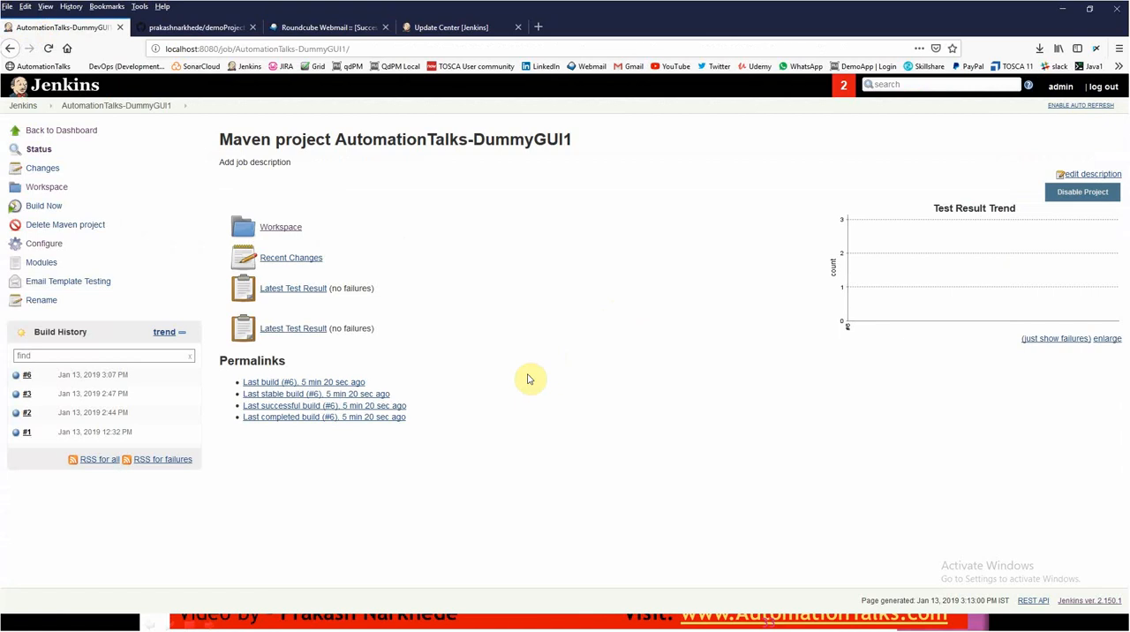